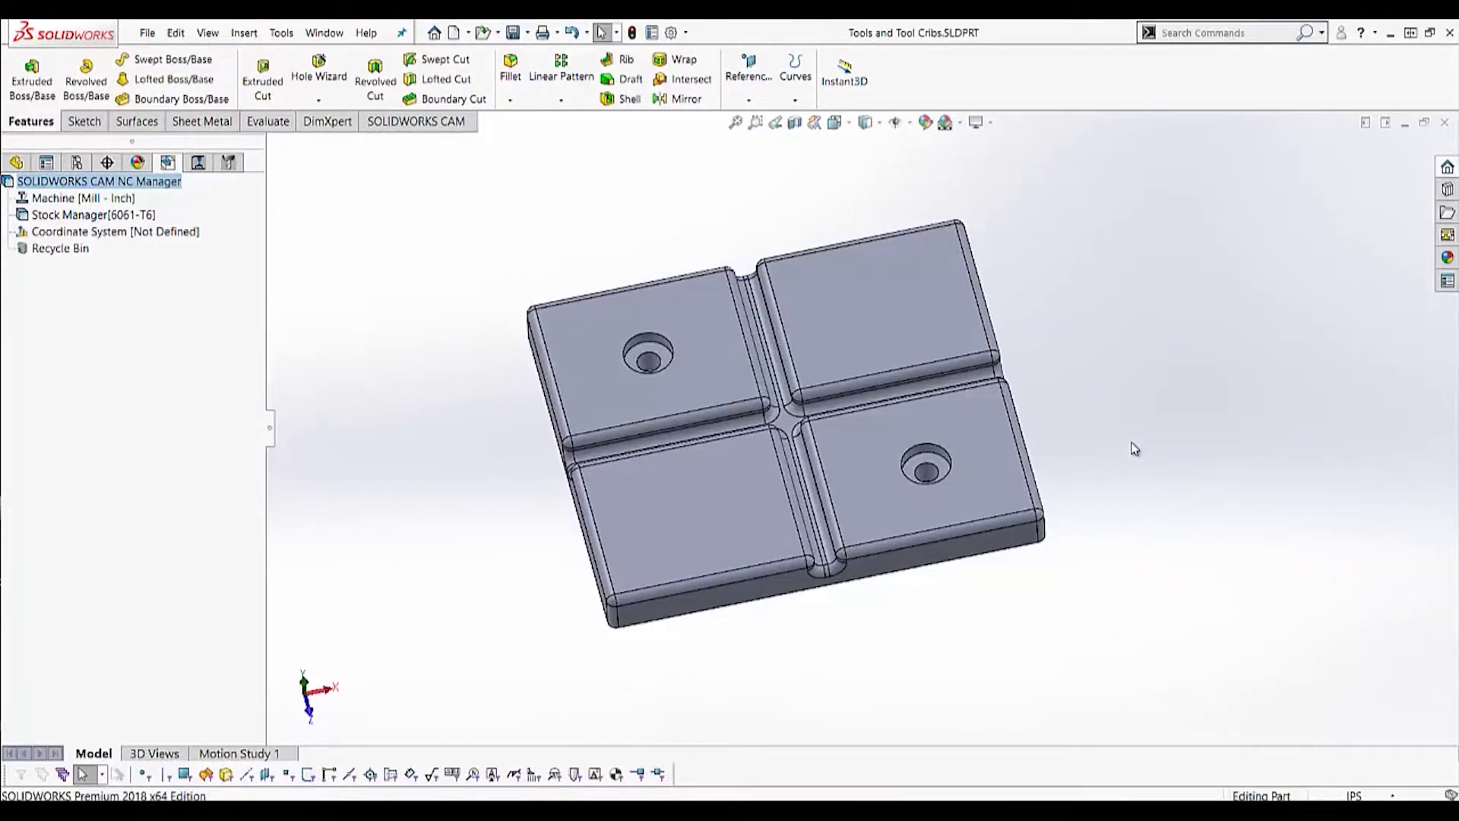
Step: Open the SOLIDWORKS CAM Technology Database and display its mill machines, strategies and tool cribs
click(414, 123)
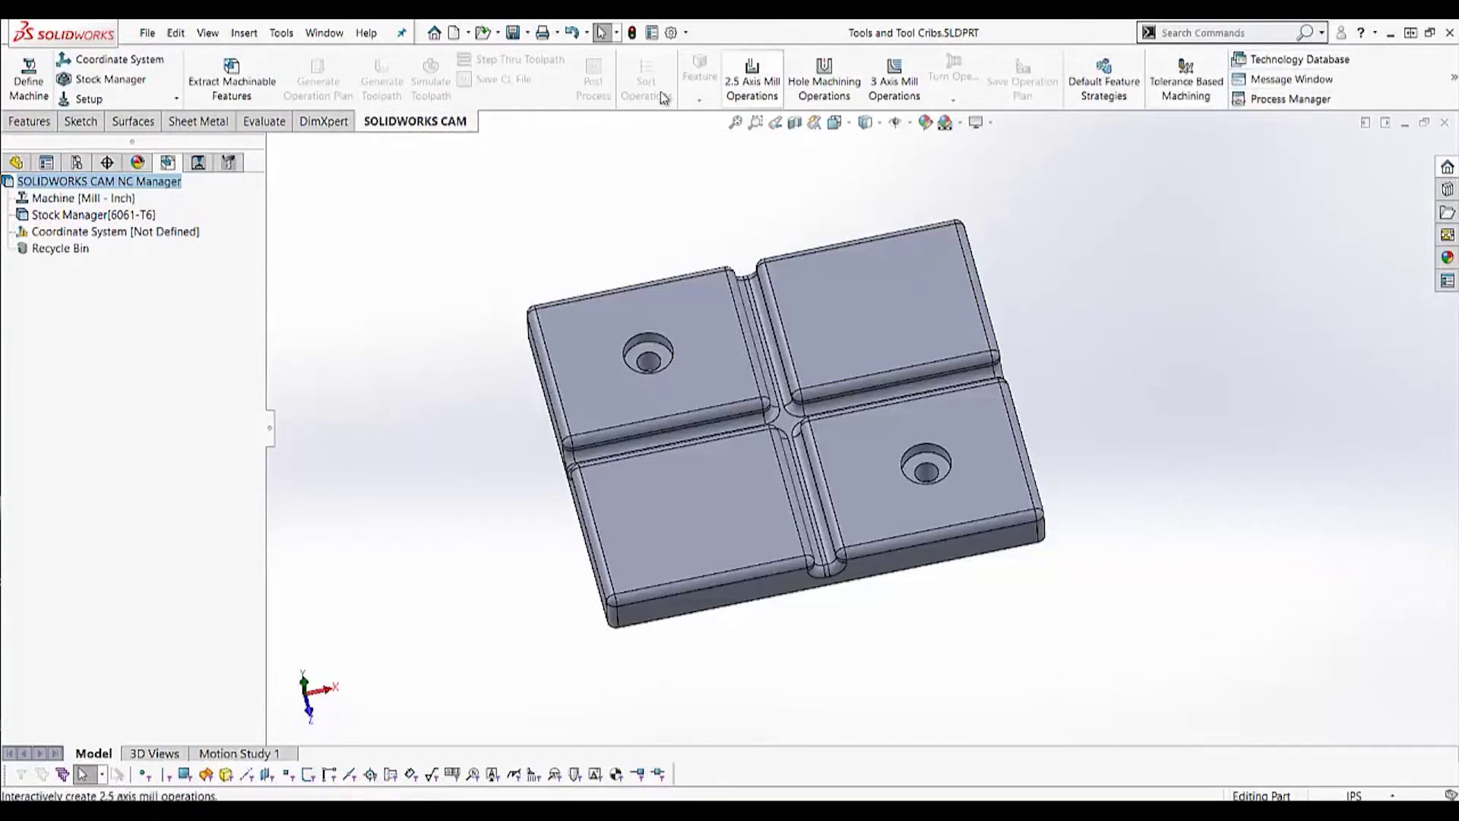
click(280, 34)
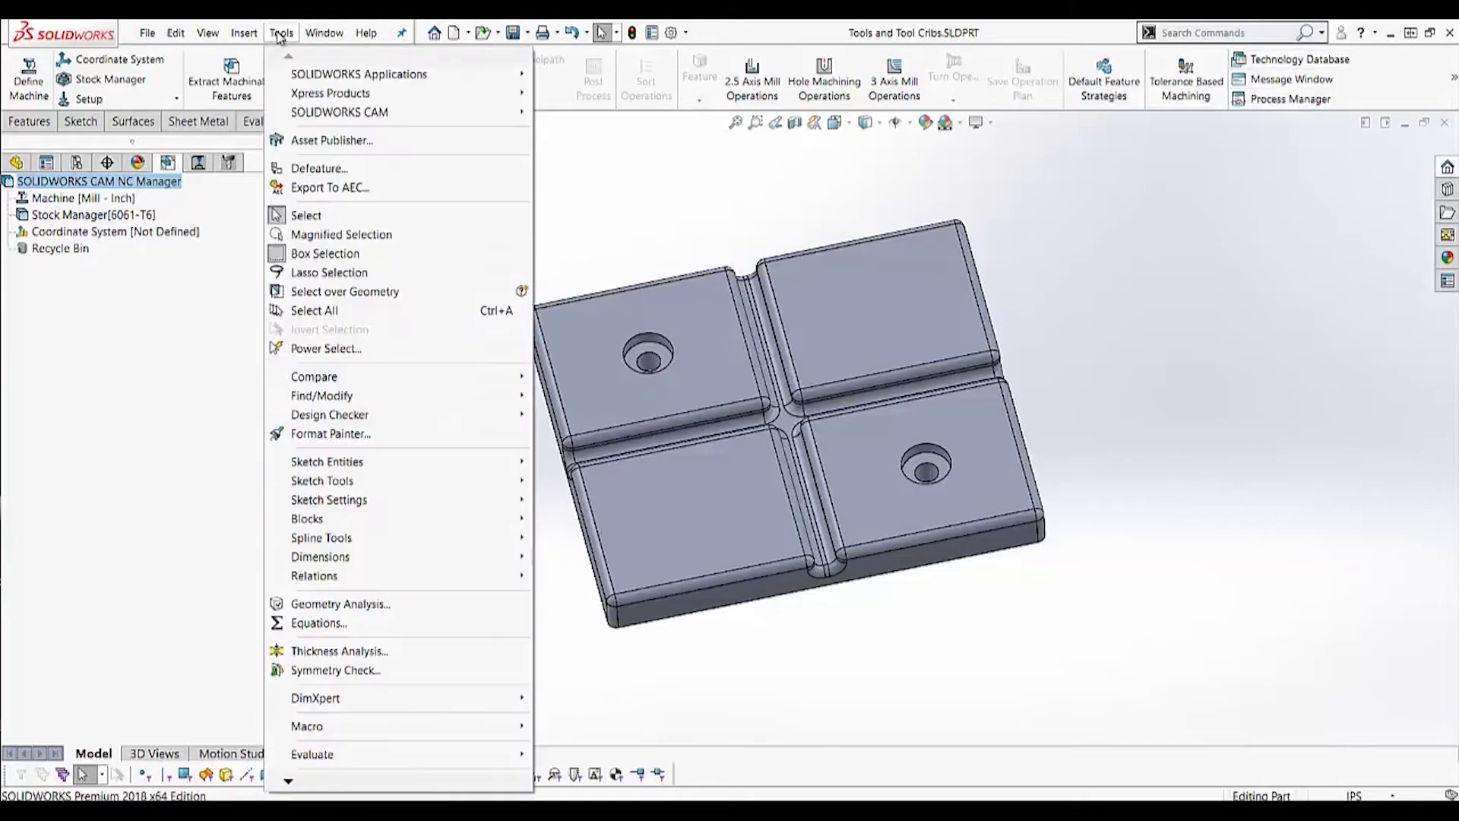
mouse_move(349, 116)
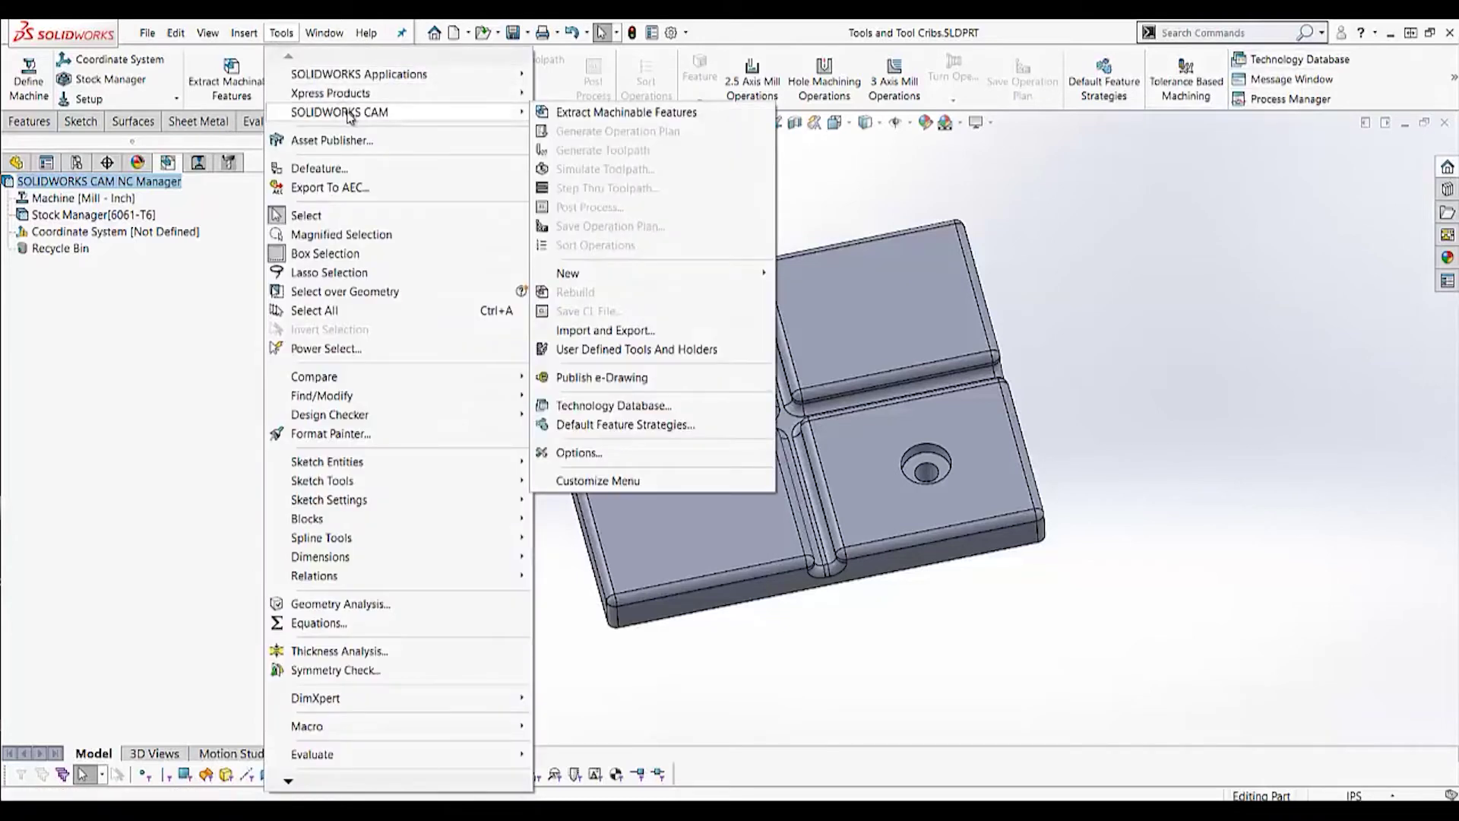
click(694, 411)
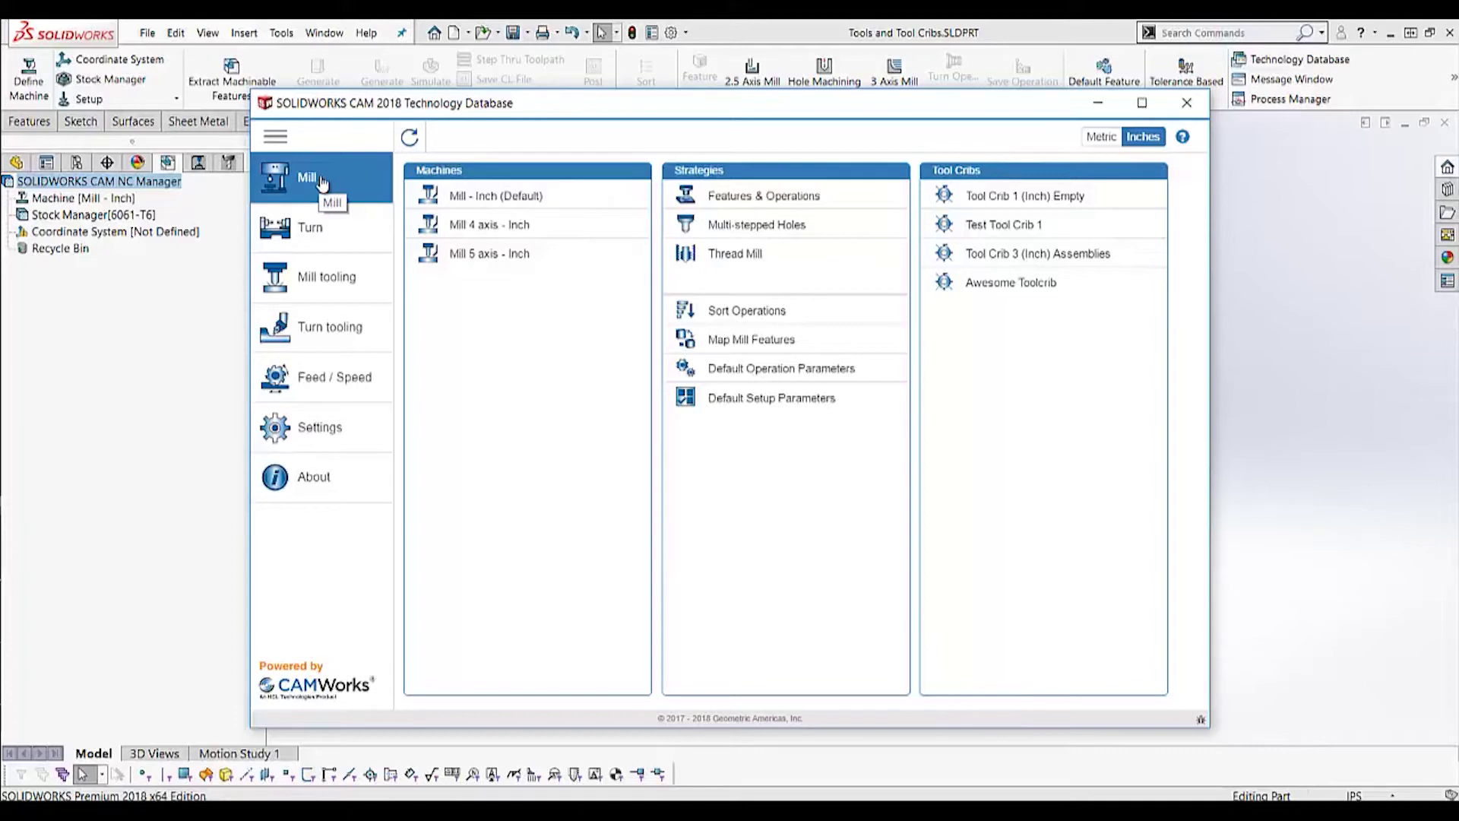
click(326, 230)
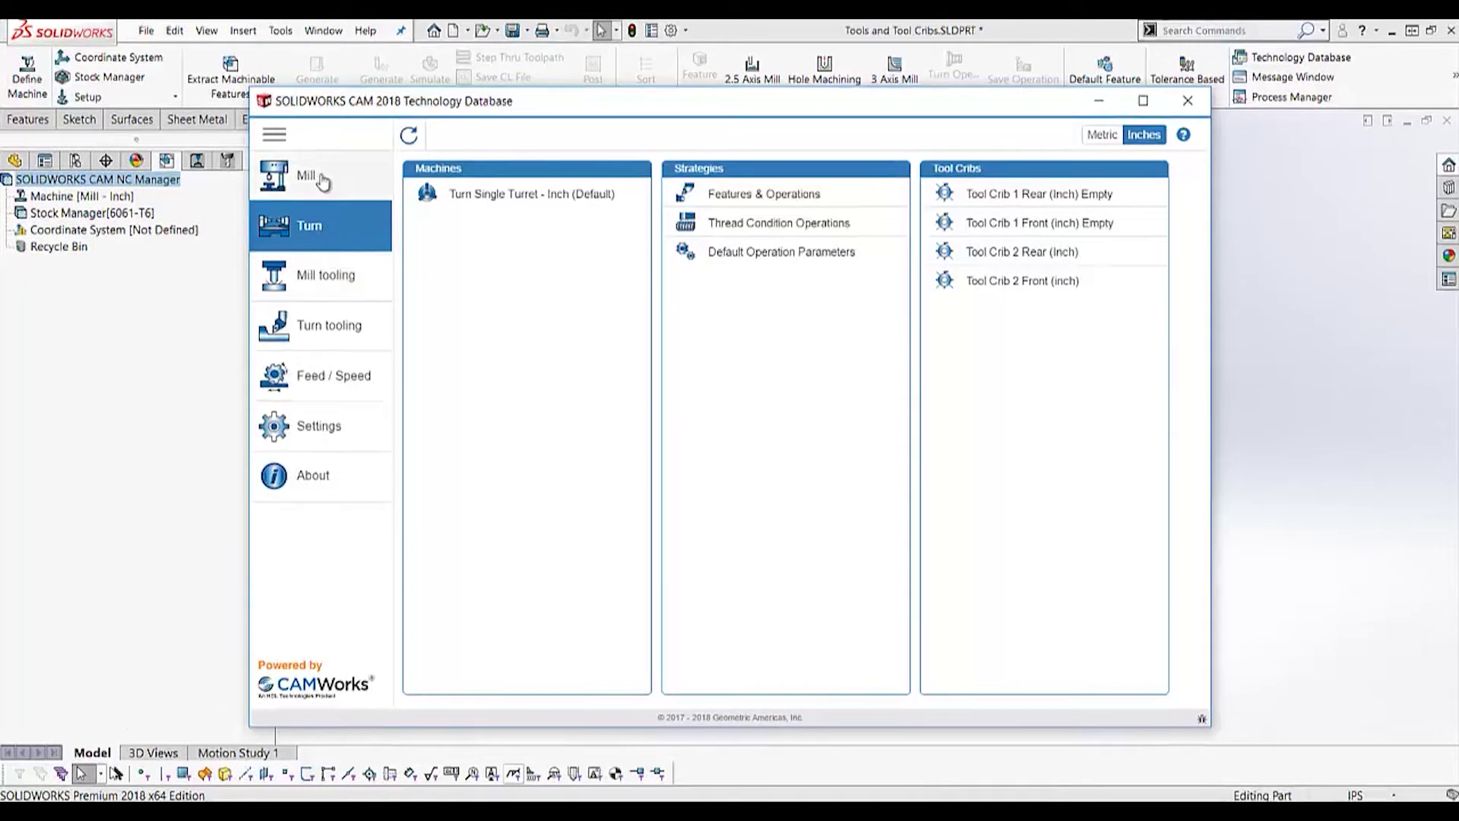
click(322, 182)
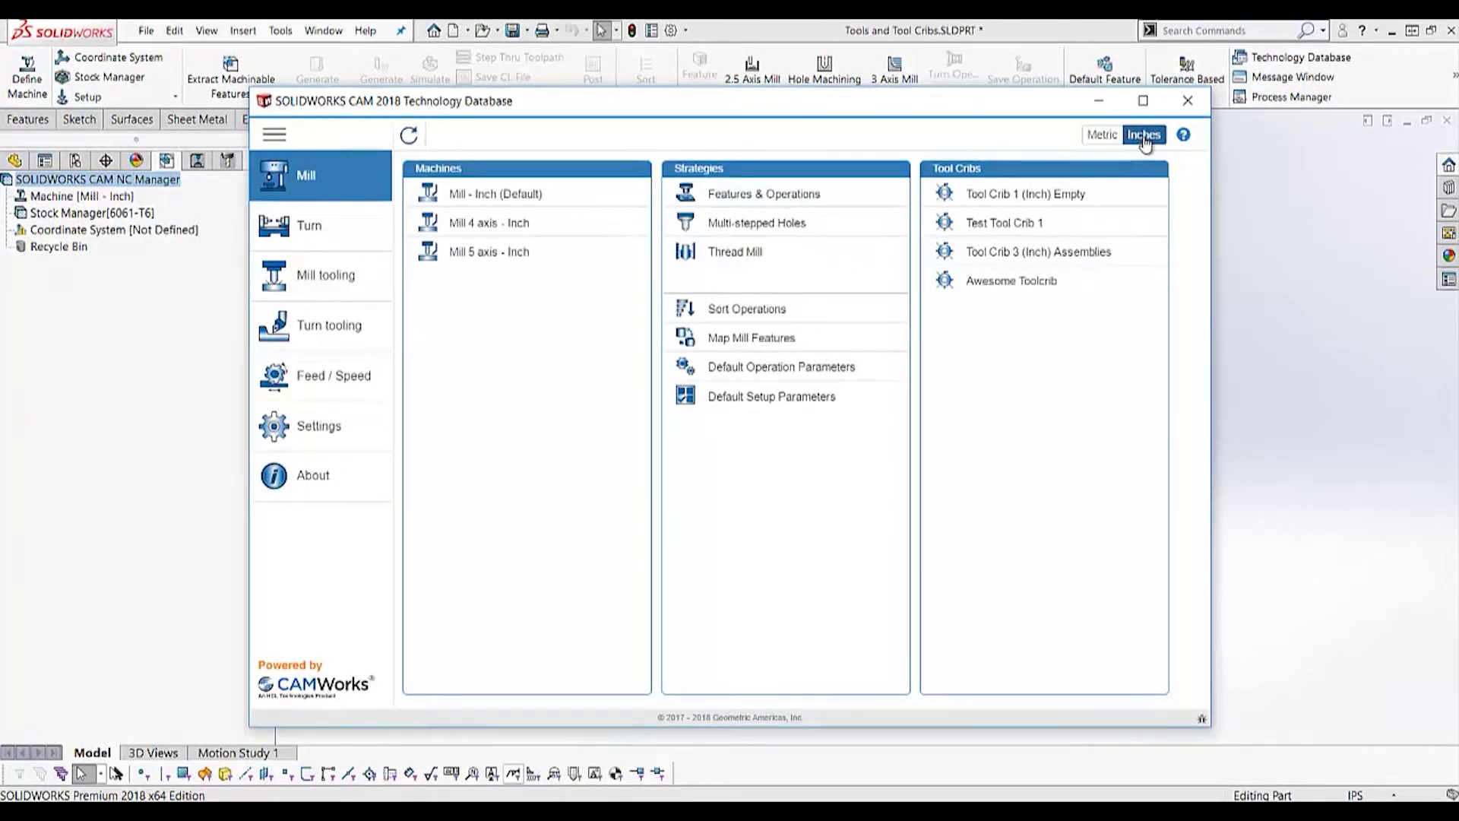
Step: Create a new mill tool crib named "Test Toolcrib" with 20 stations in the Technology Database
click(1067, 196)
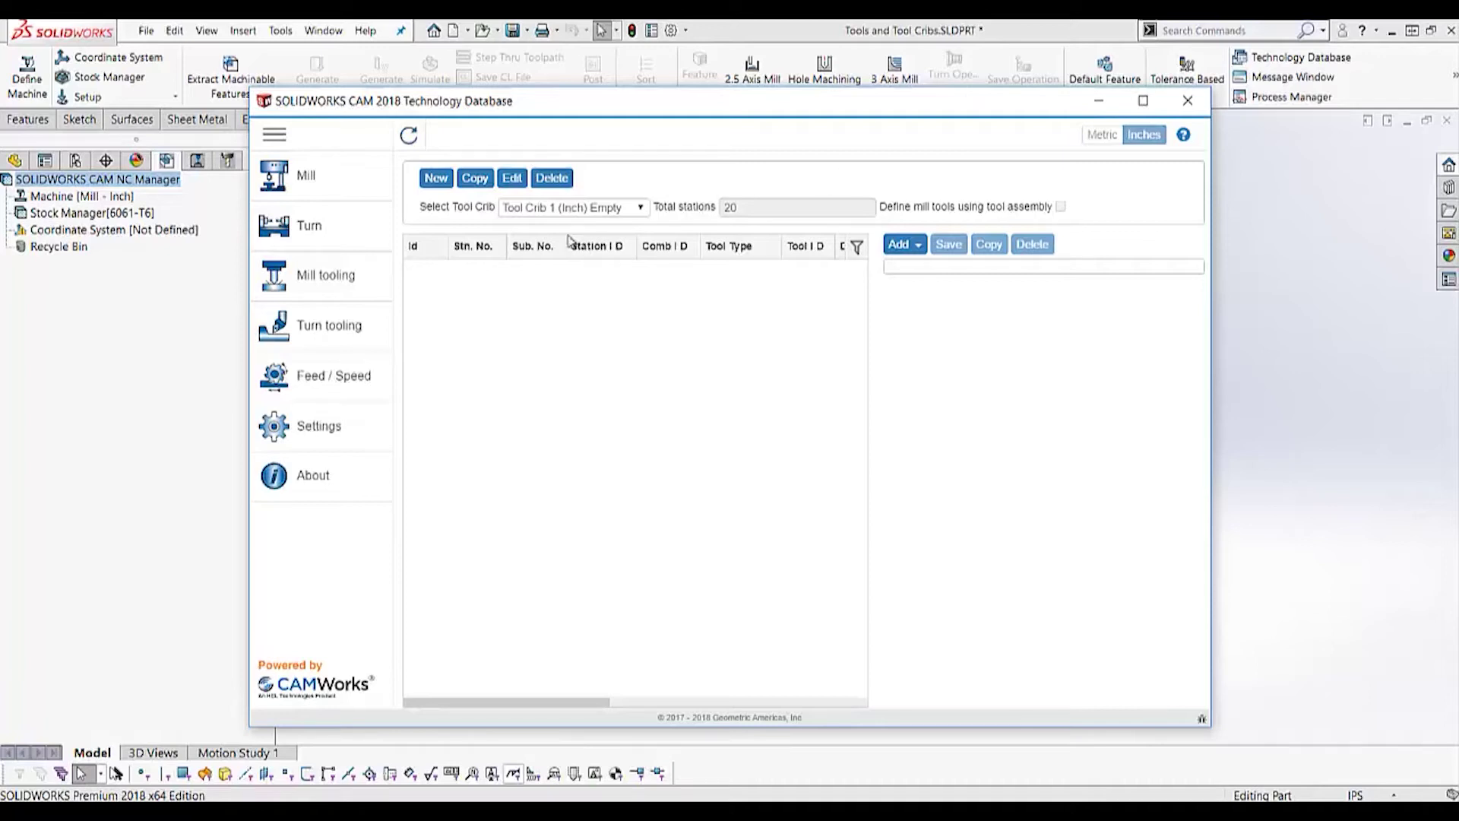
click(597, 210)
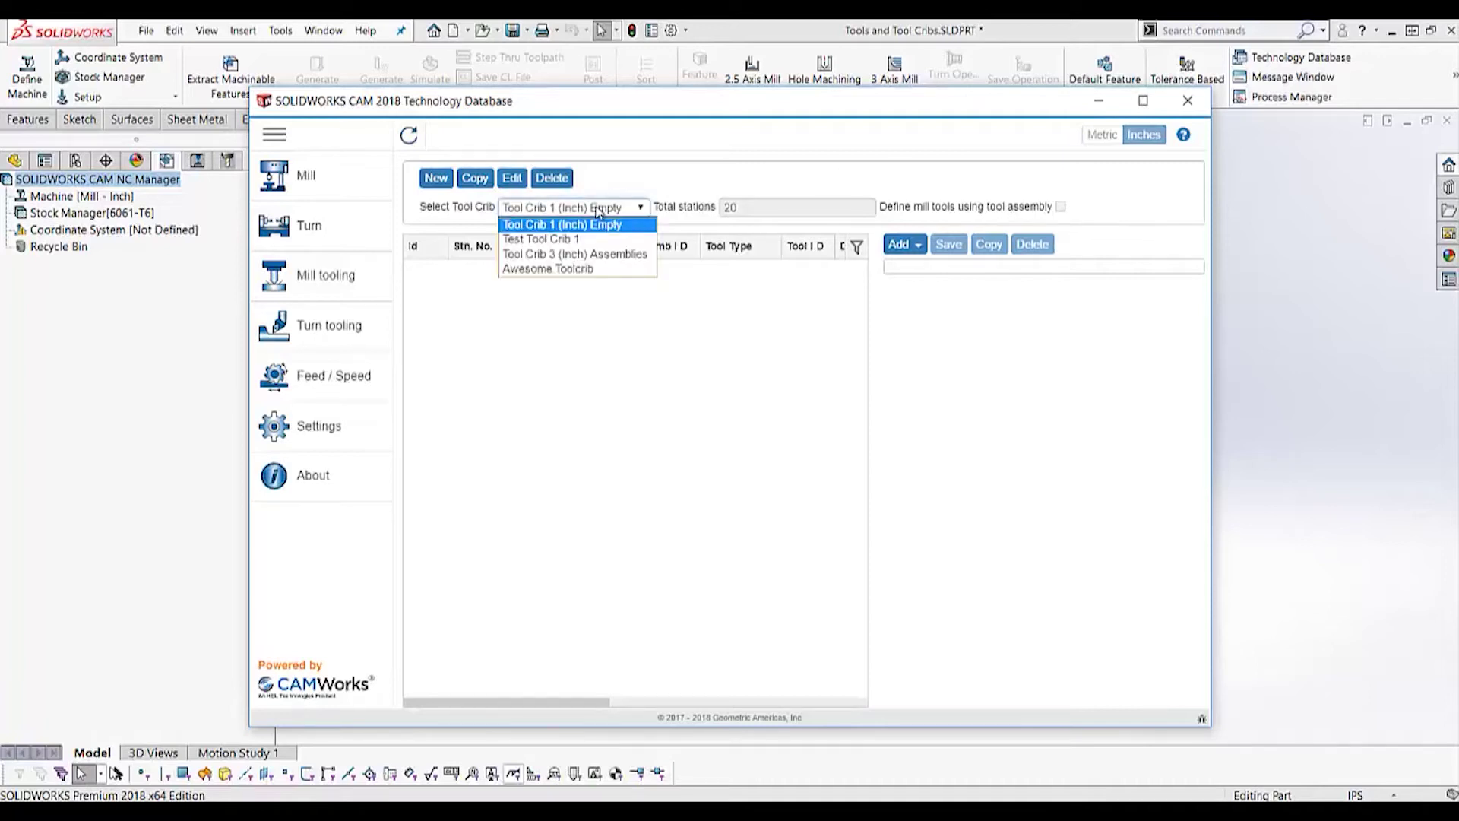
click(598, 211)
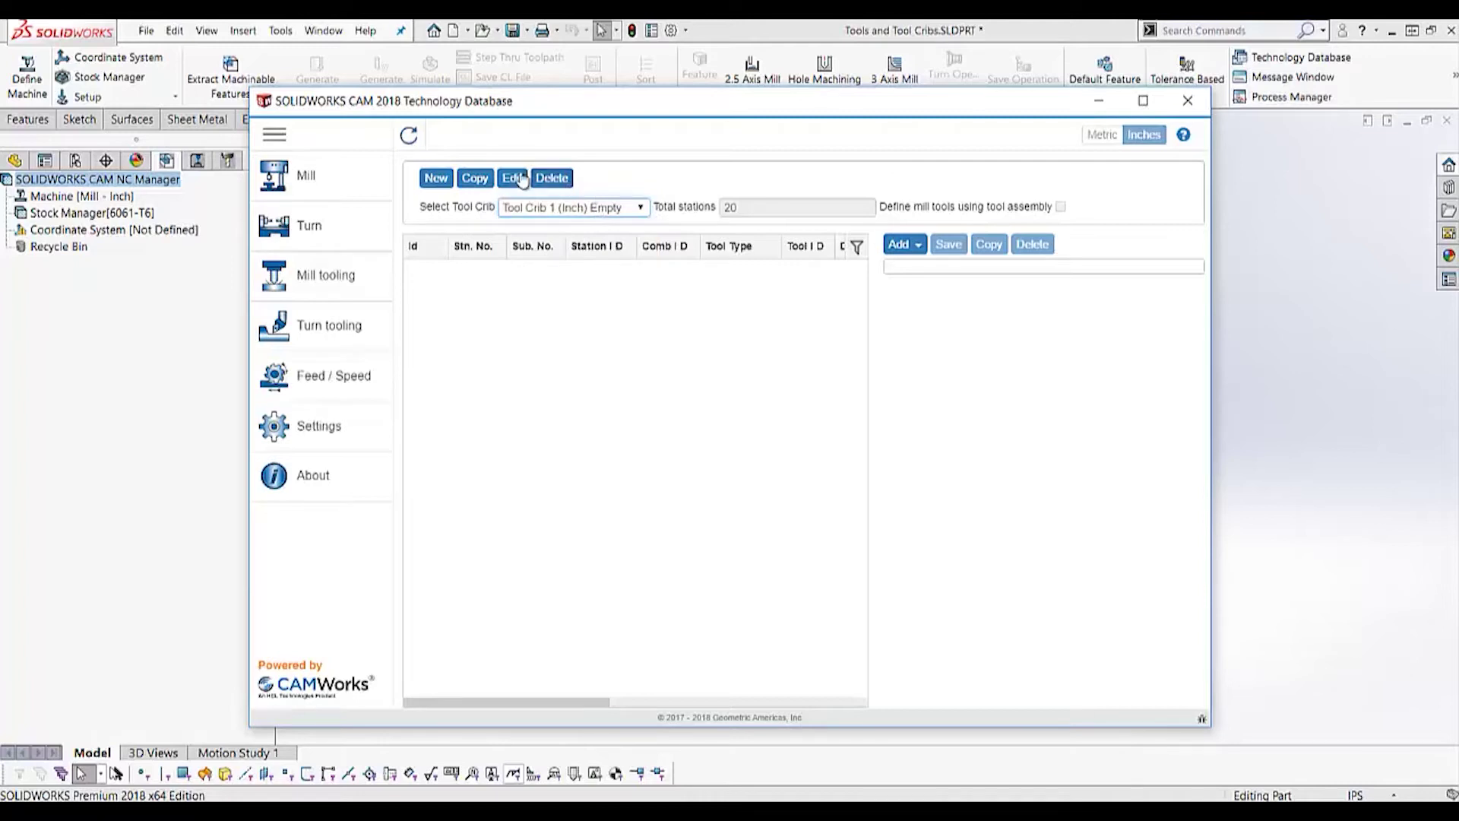
click(435, 180)
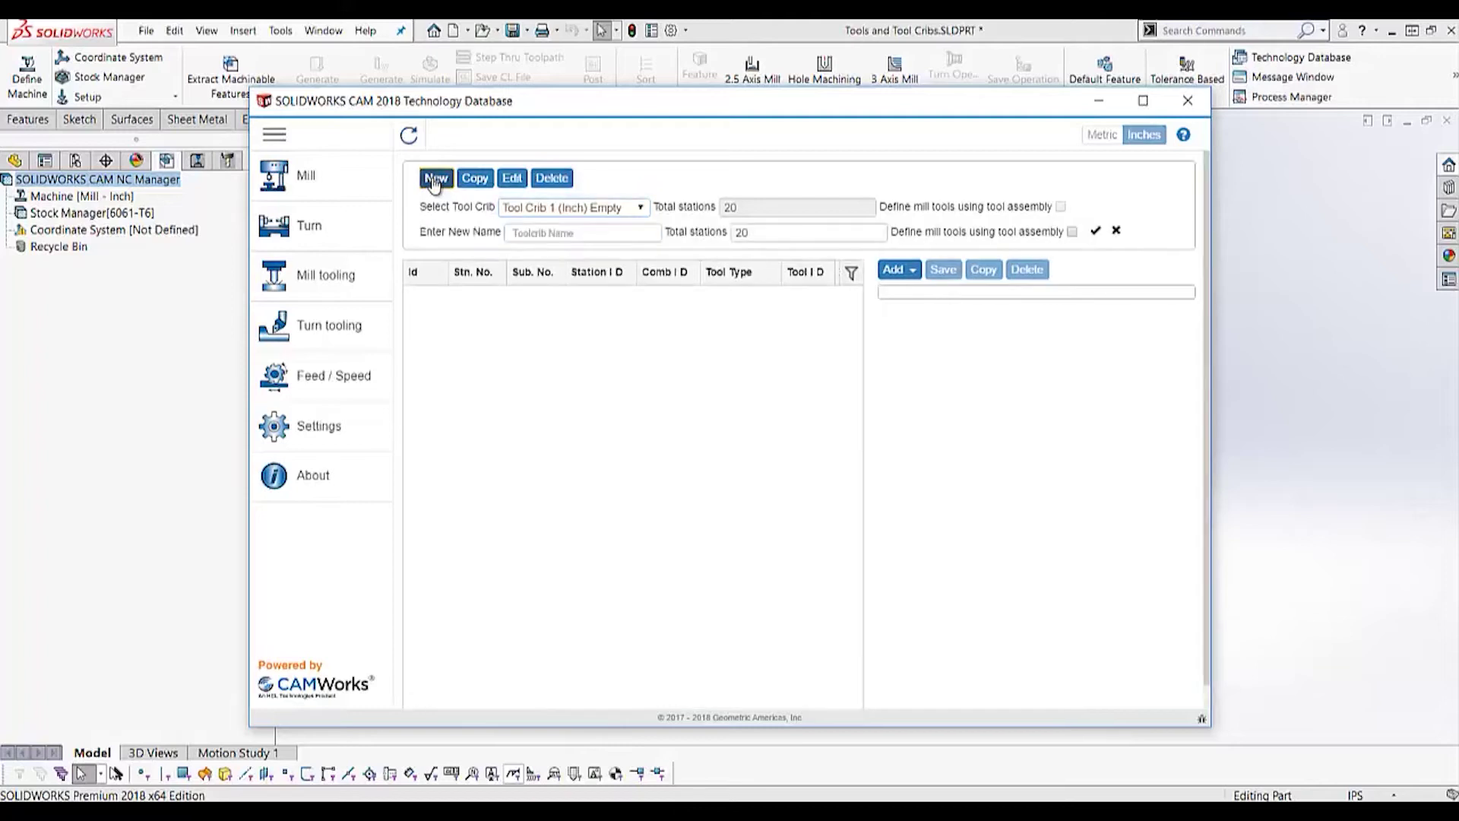
click(572, 234)
text(T)
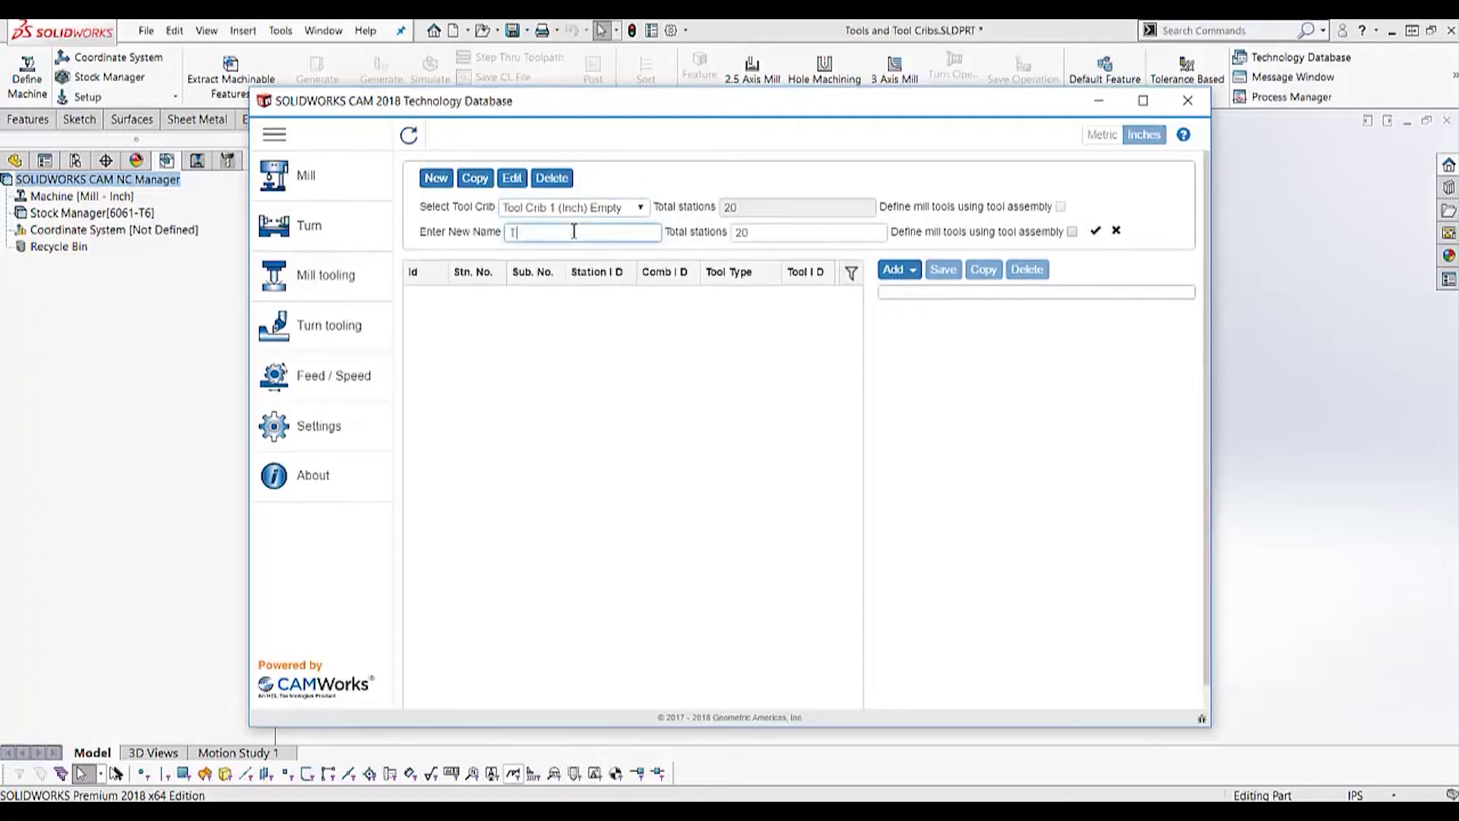
text(est Toolcrib)
click(1095, 232)
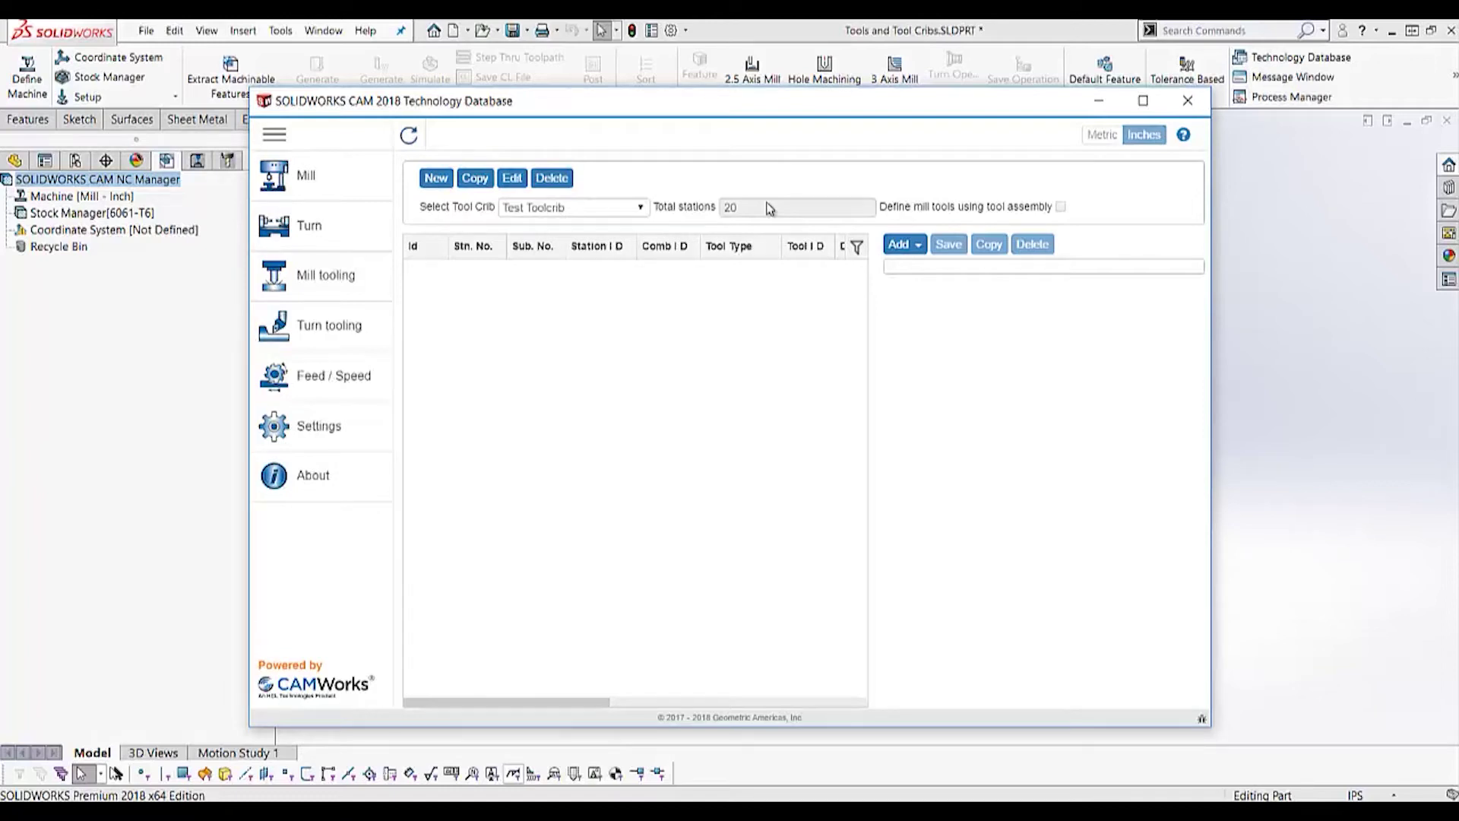
Step: Examine the tools stored in Awesome Toolcrib and the tool types available to add
click(608, 207)
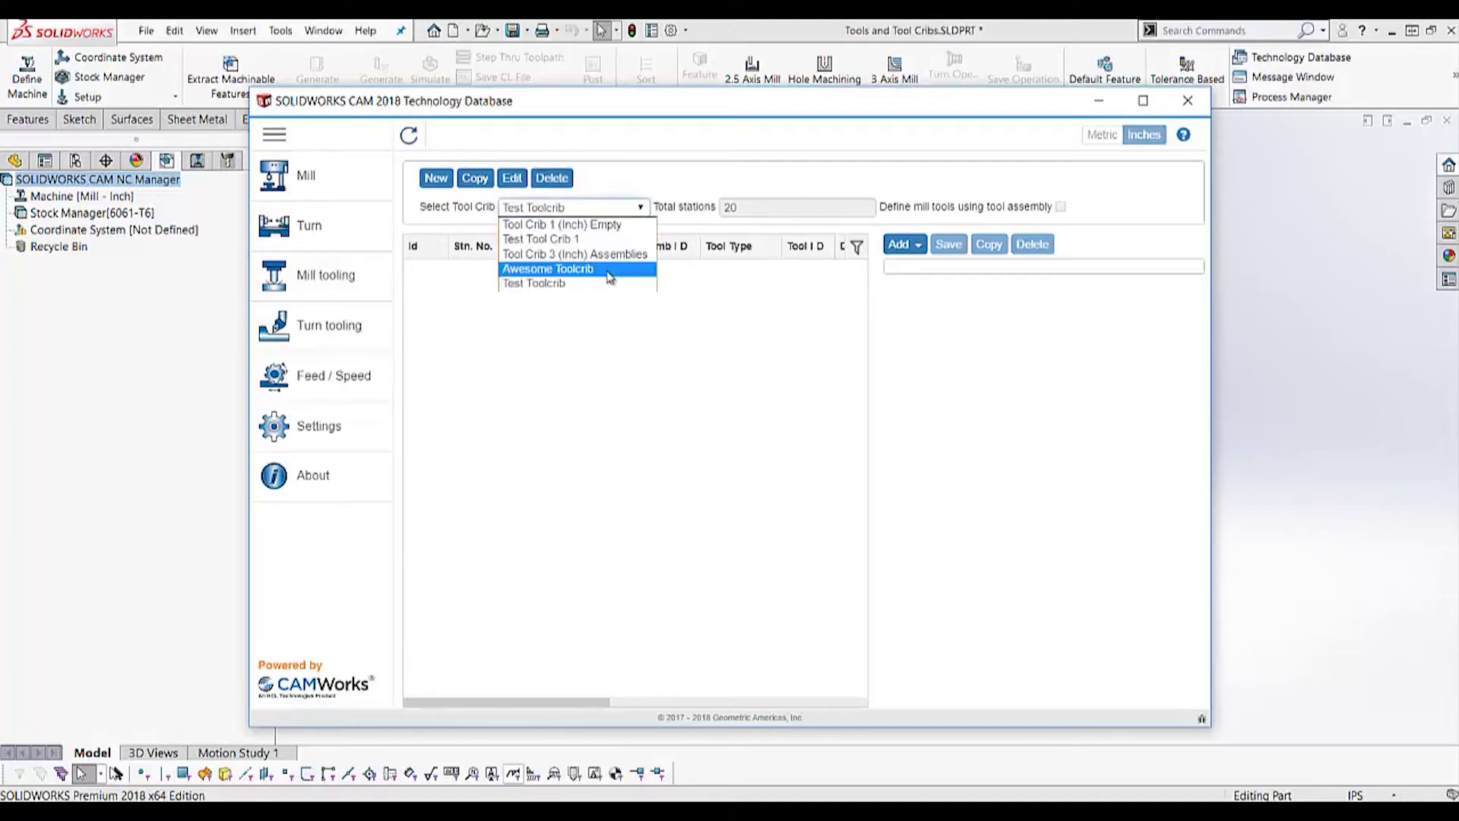
click(608, 270)
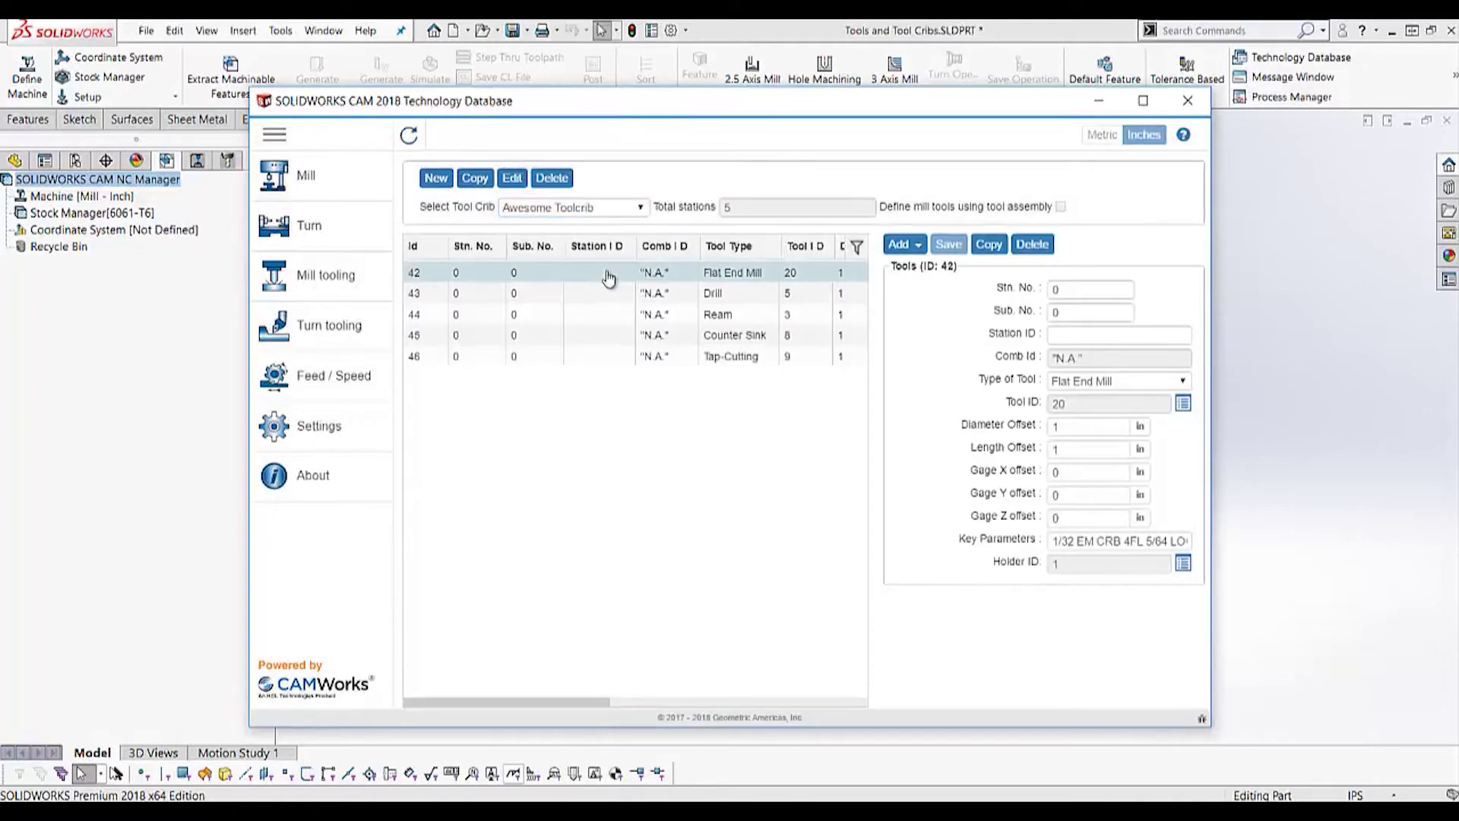
click(912, 245)
click(941, 312)
Step: Add the 1/16 EM CRB 4FL 3/16 LOC flat end mill from the tool library to Test Toolcrib
click(606, 208)
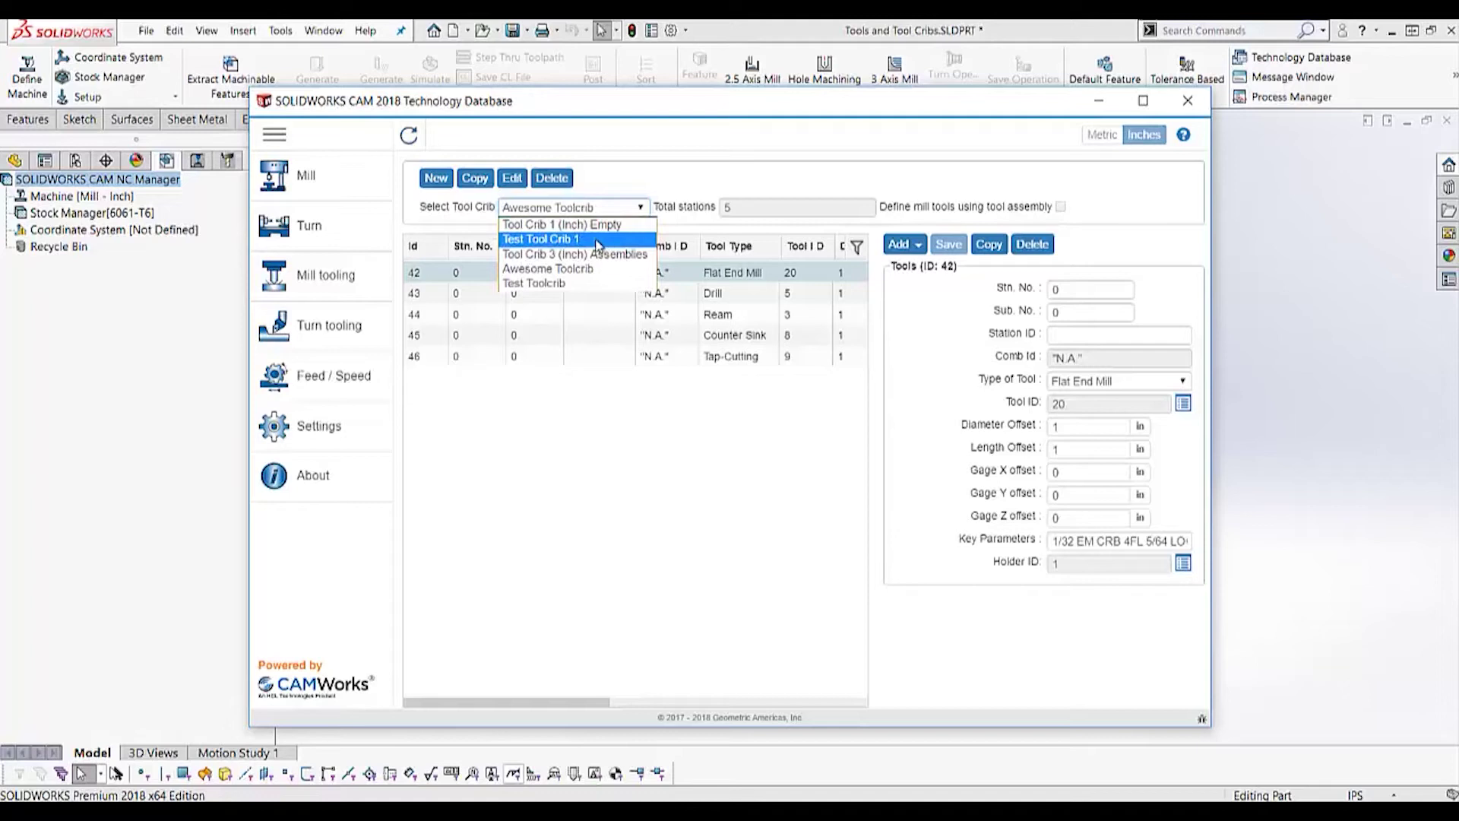
click(599, 283)
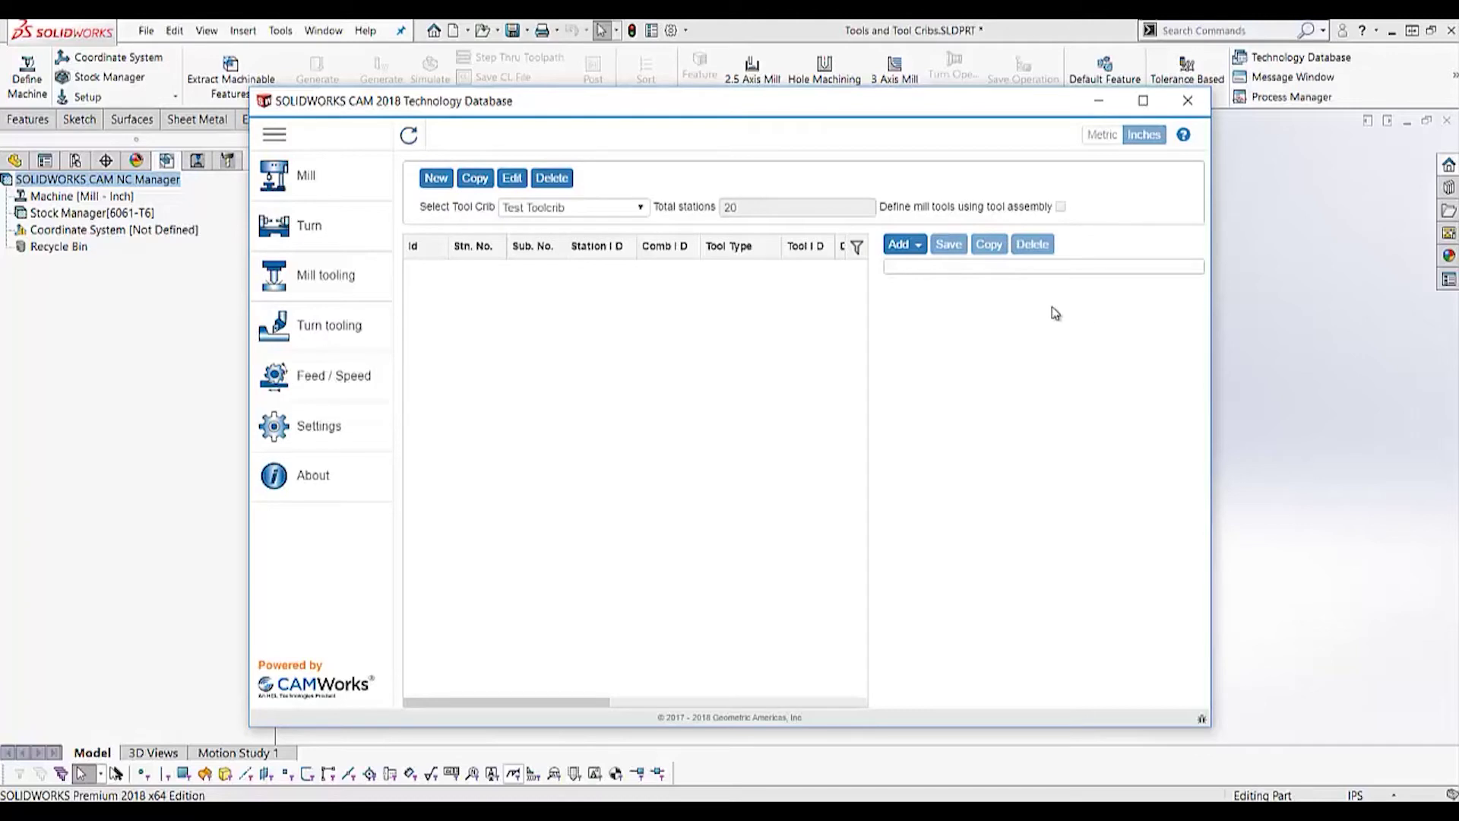
click(908, 244)
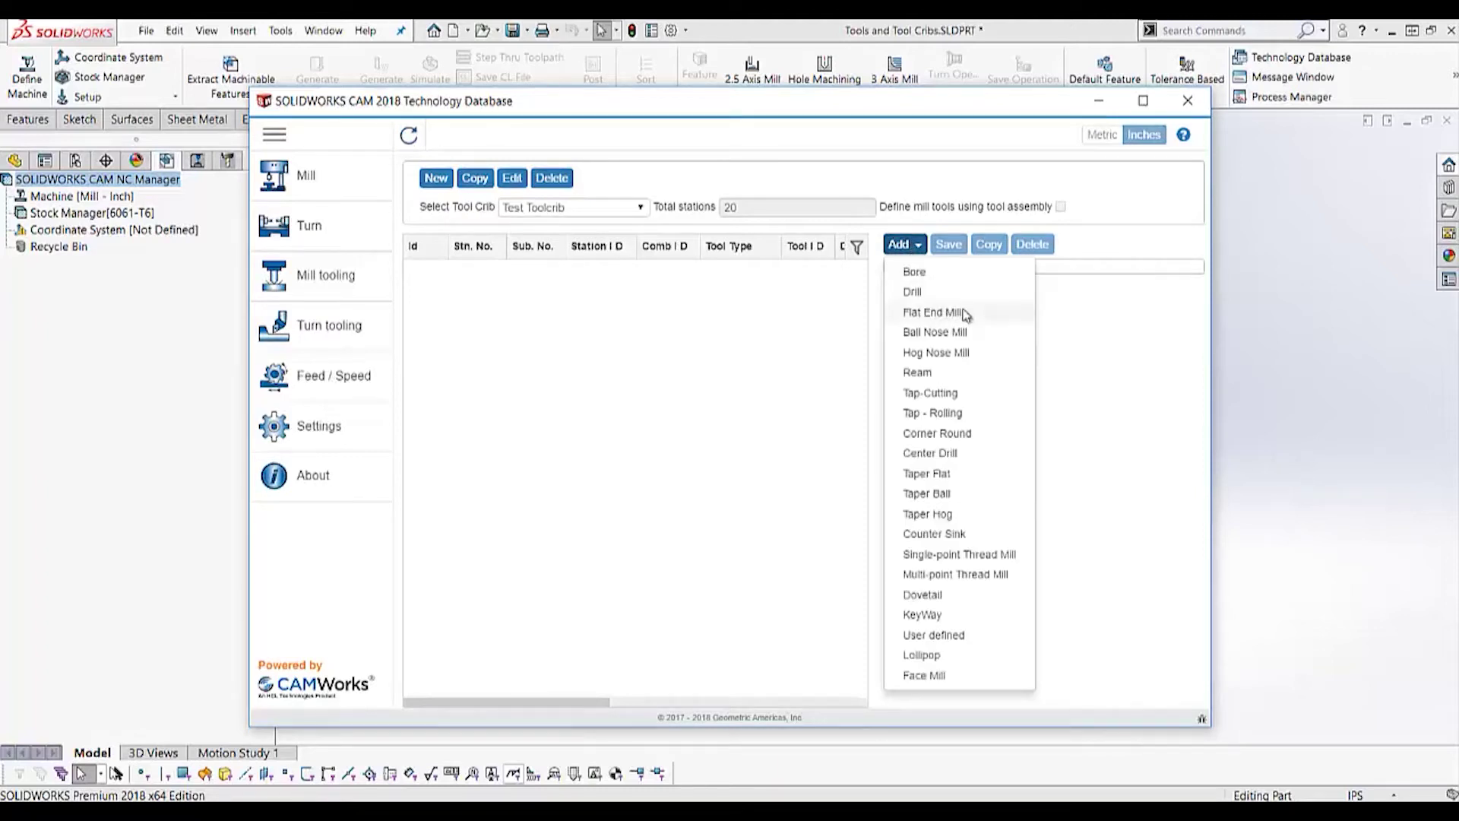
click(932, 312)
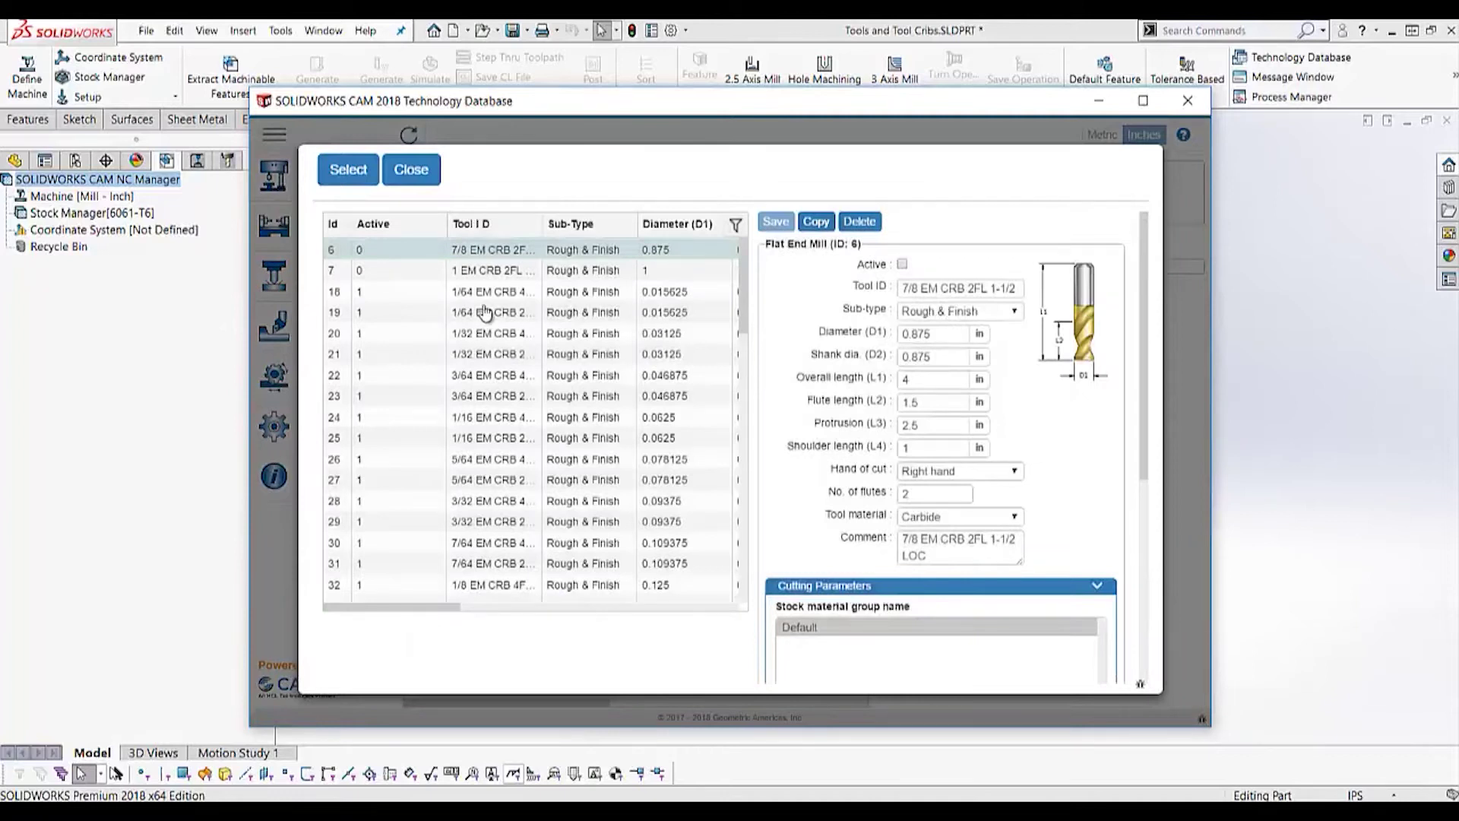
click(497, 417)
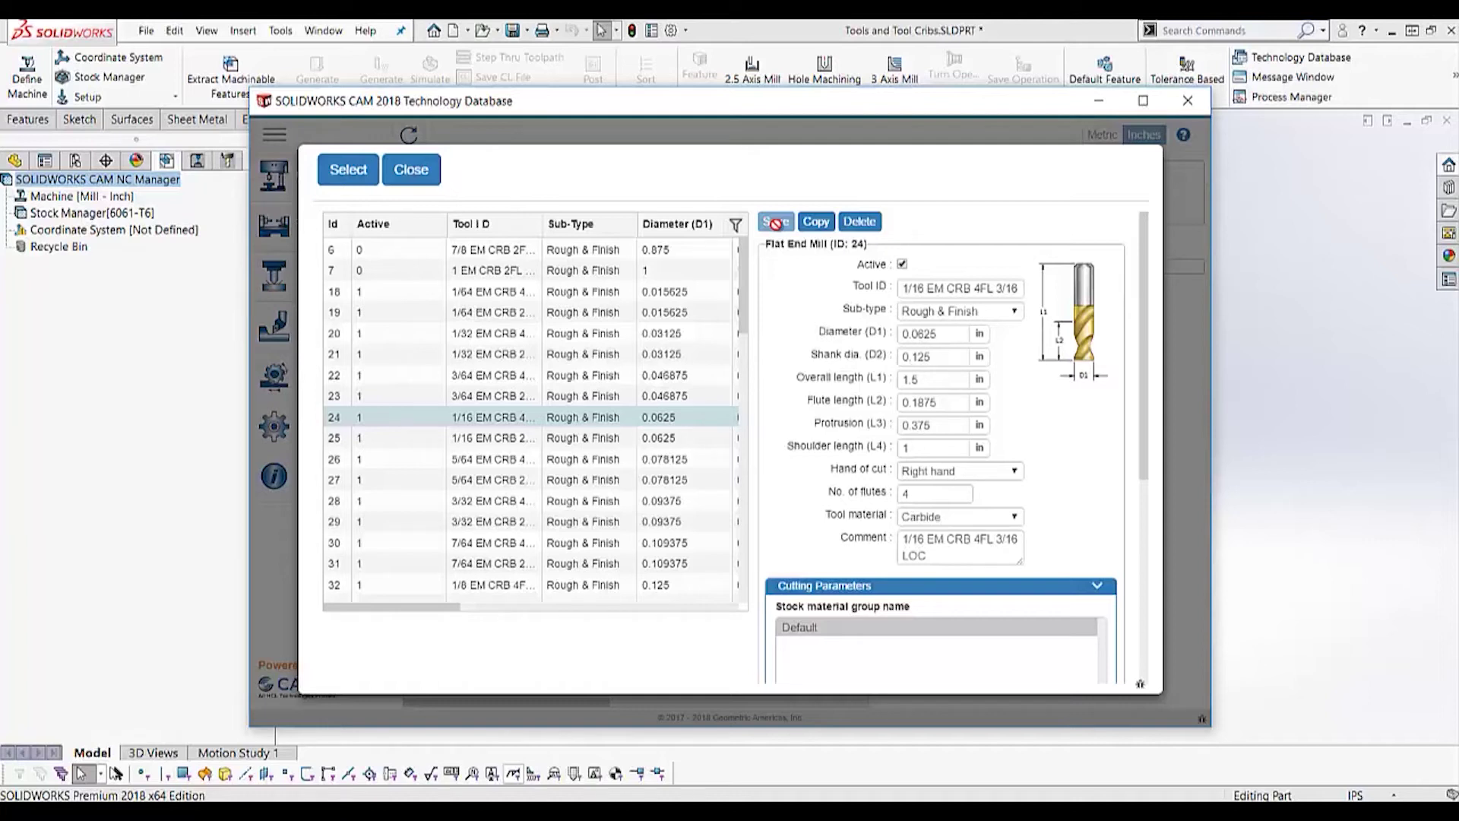
click(352, 179)
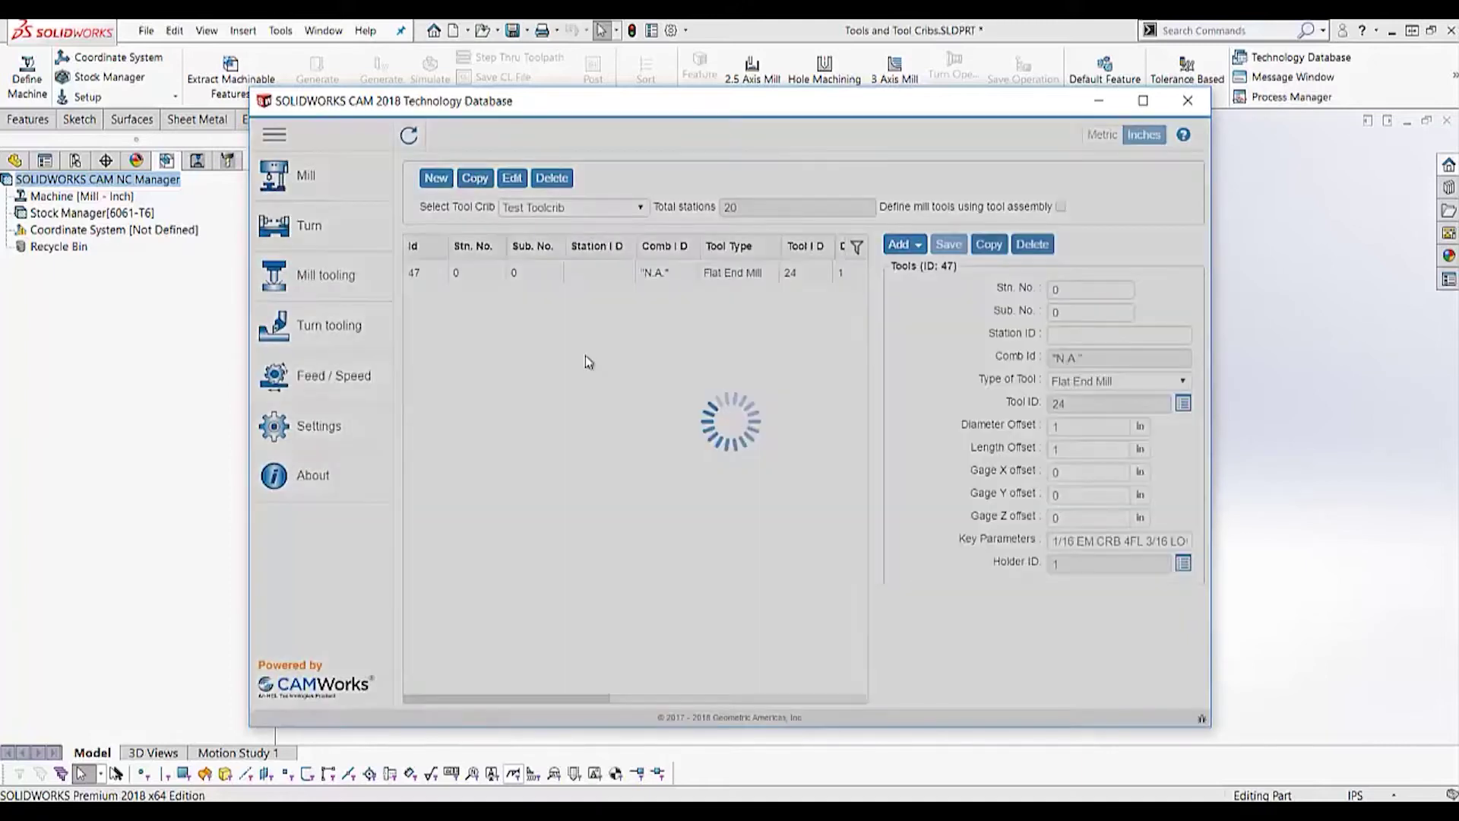
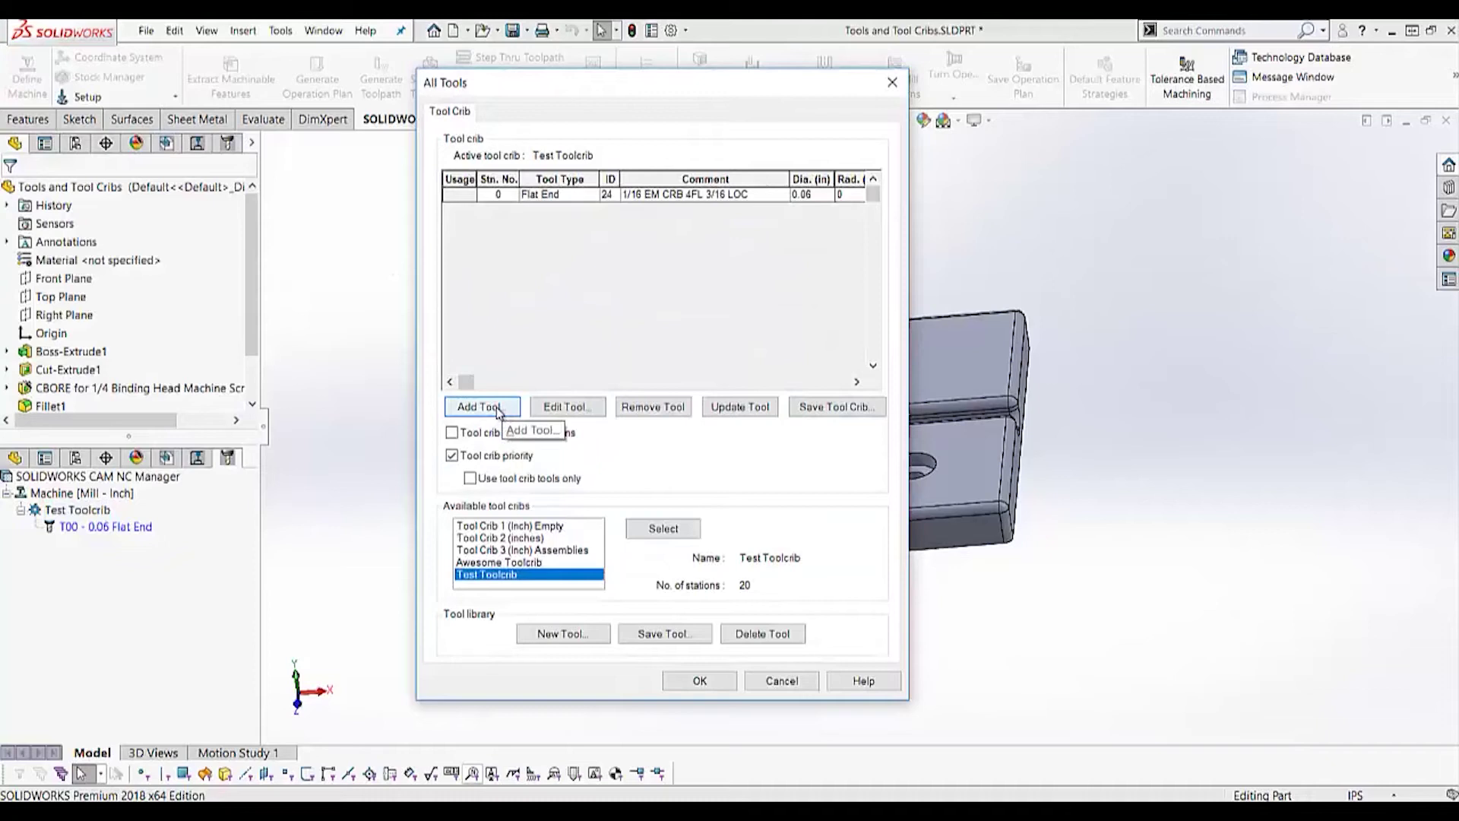
Step: Add the 1/8 EM CRB 4FL 1/2 LOC flat end mill to the part's active Test Toolcrib
click(498, 409)
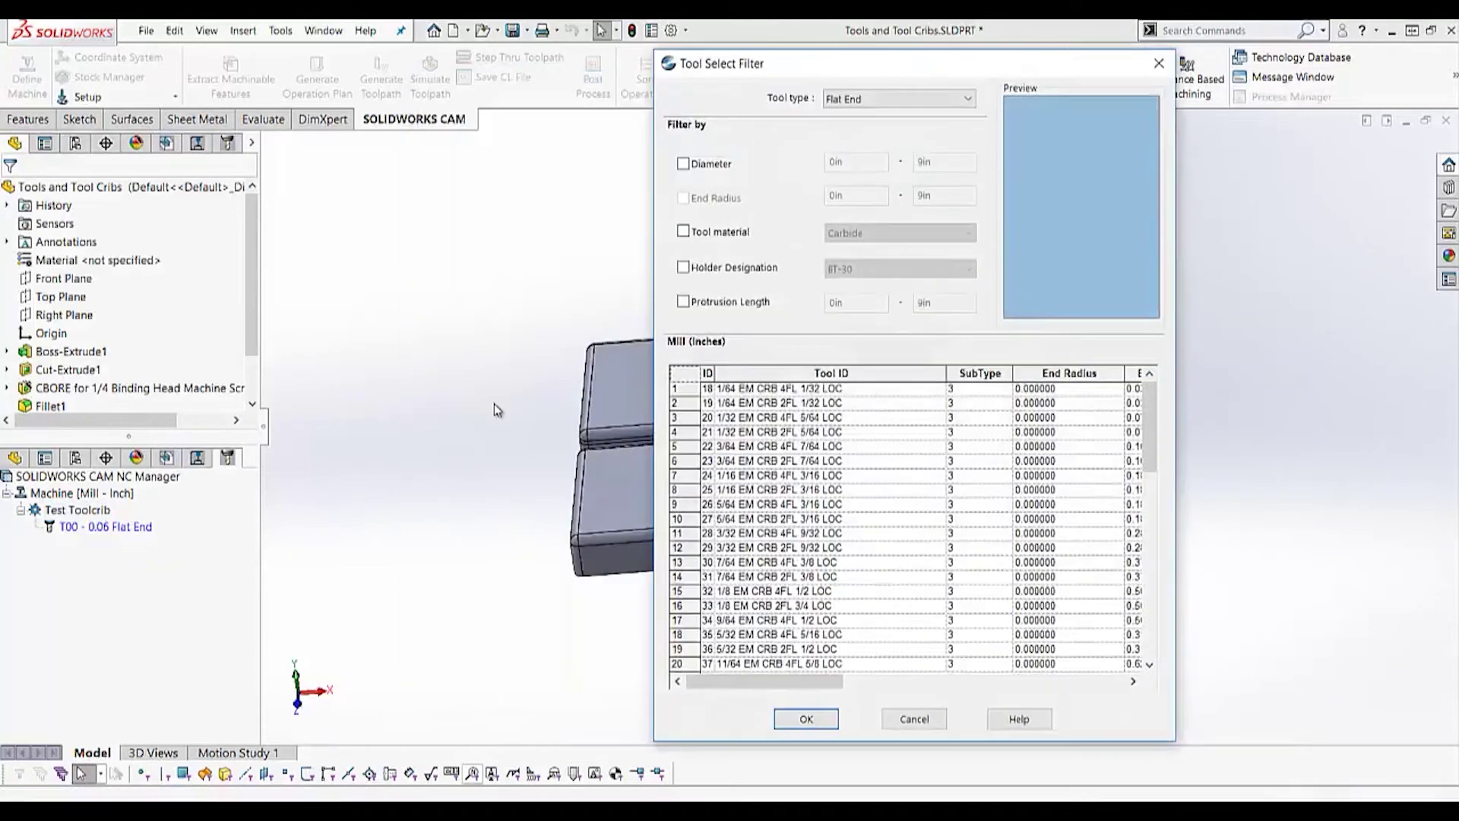
click(790, 592)
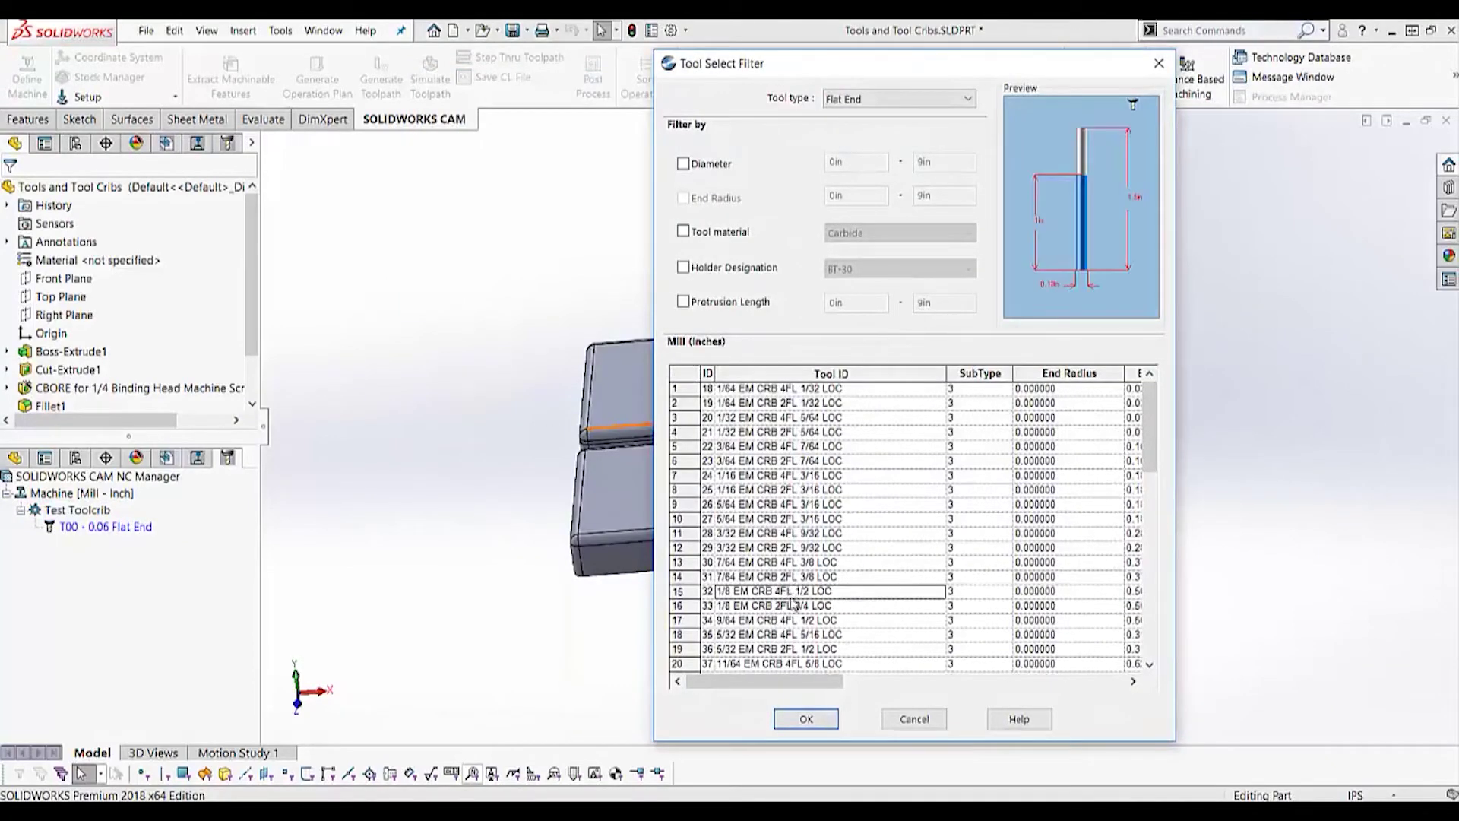
click(810, 717)
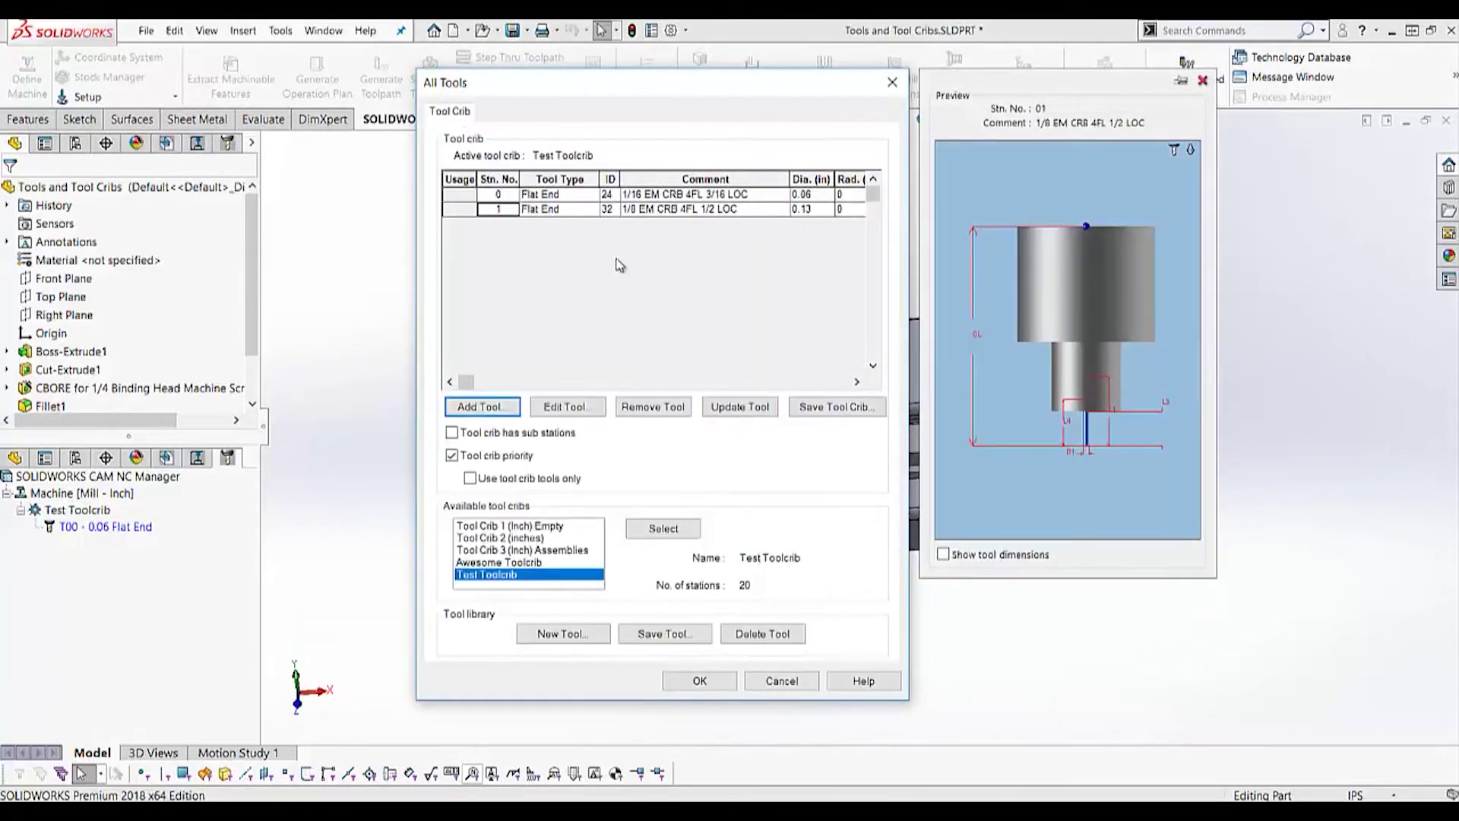
click(699, 681)
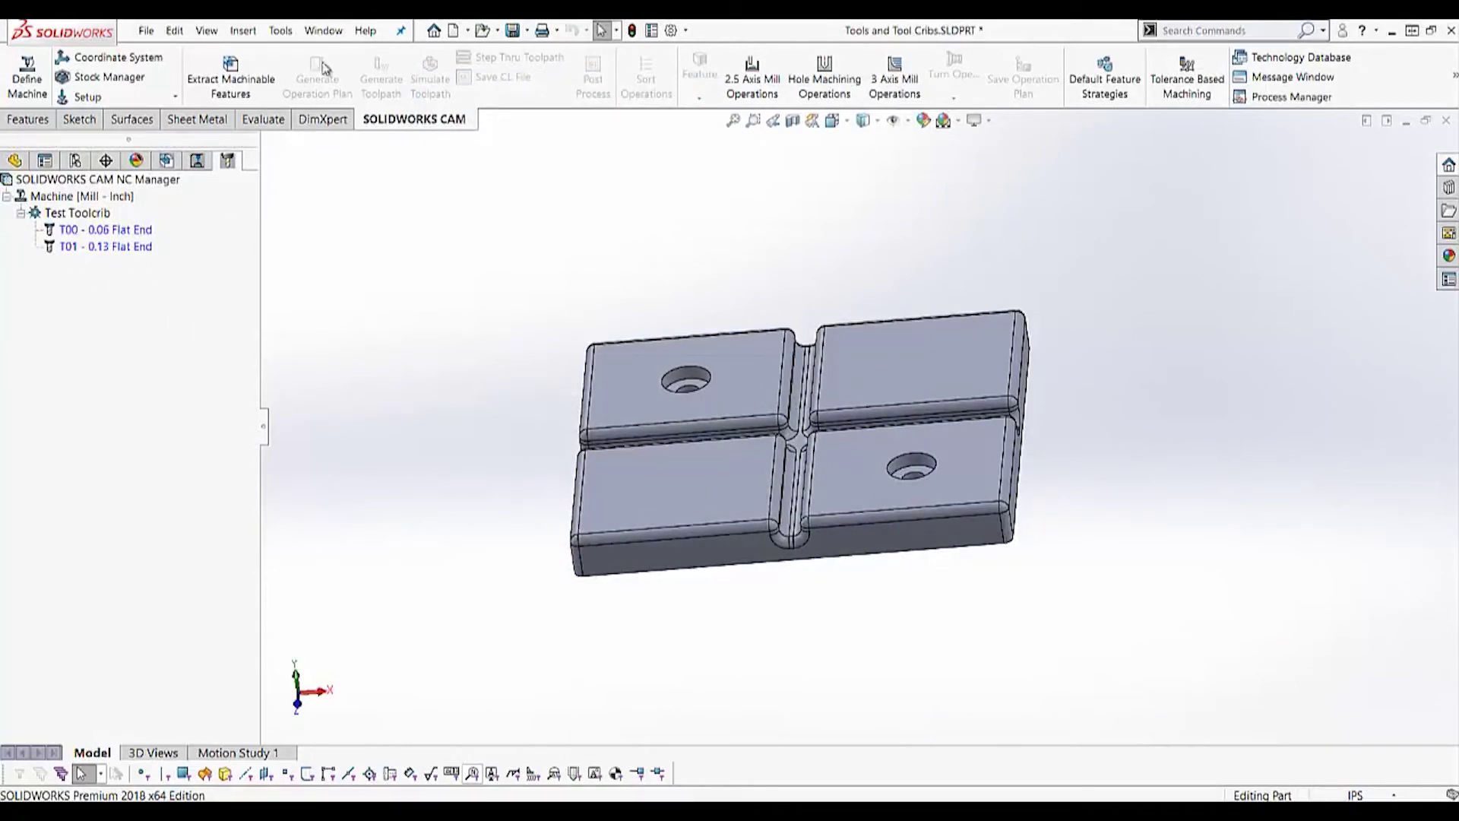
Step: Switch to Part1 and make Test Toolcrib its active tool crib
click(323, 31)
click(364, 245)
right_click(109, 216)
click(159, 222)
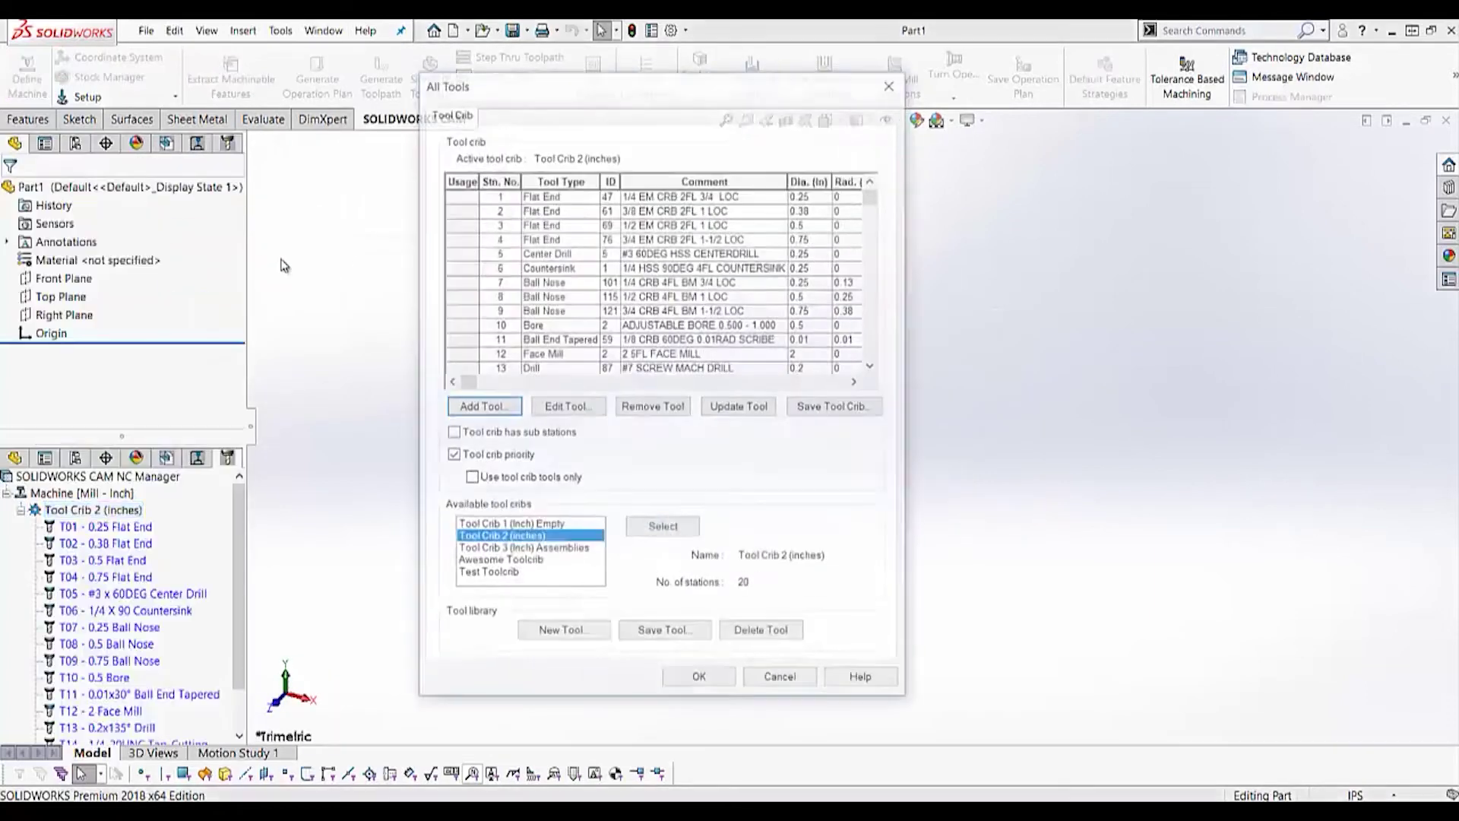
click(488, 576)
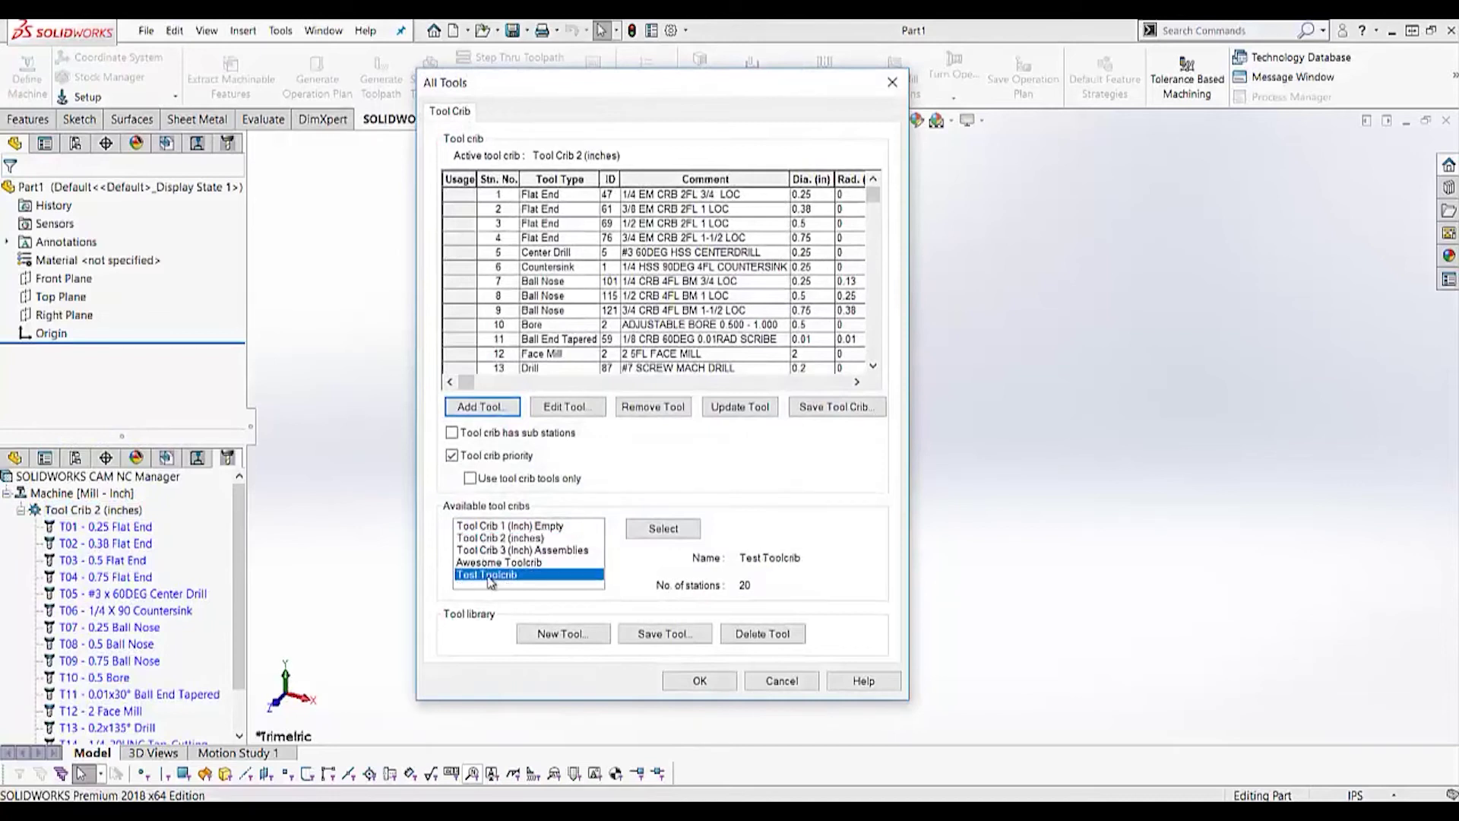
click(663, 529)
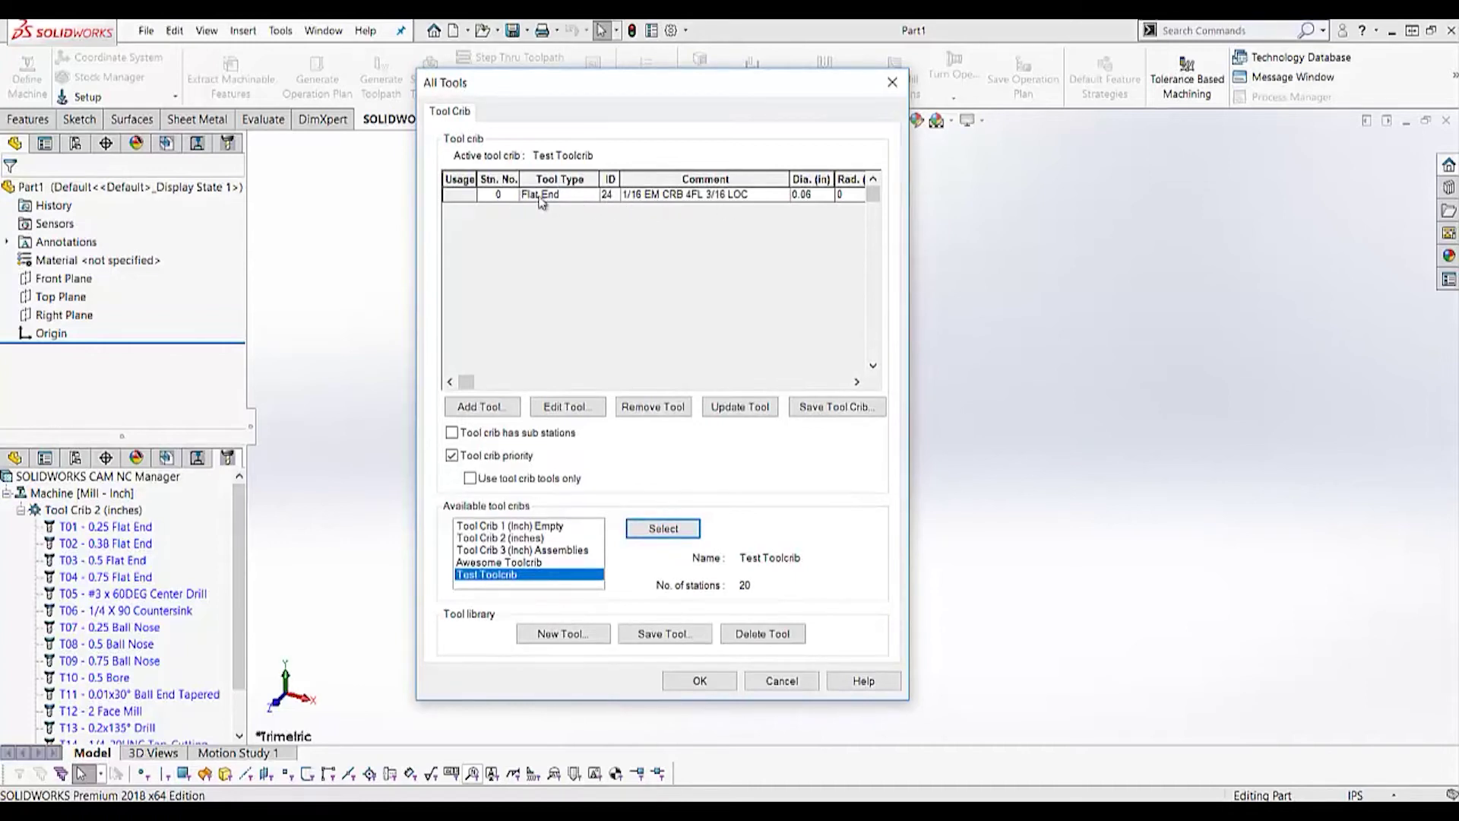
click(696, 681)
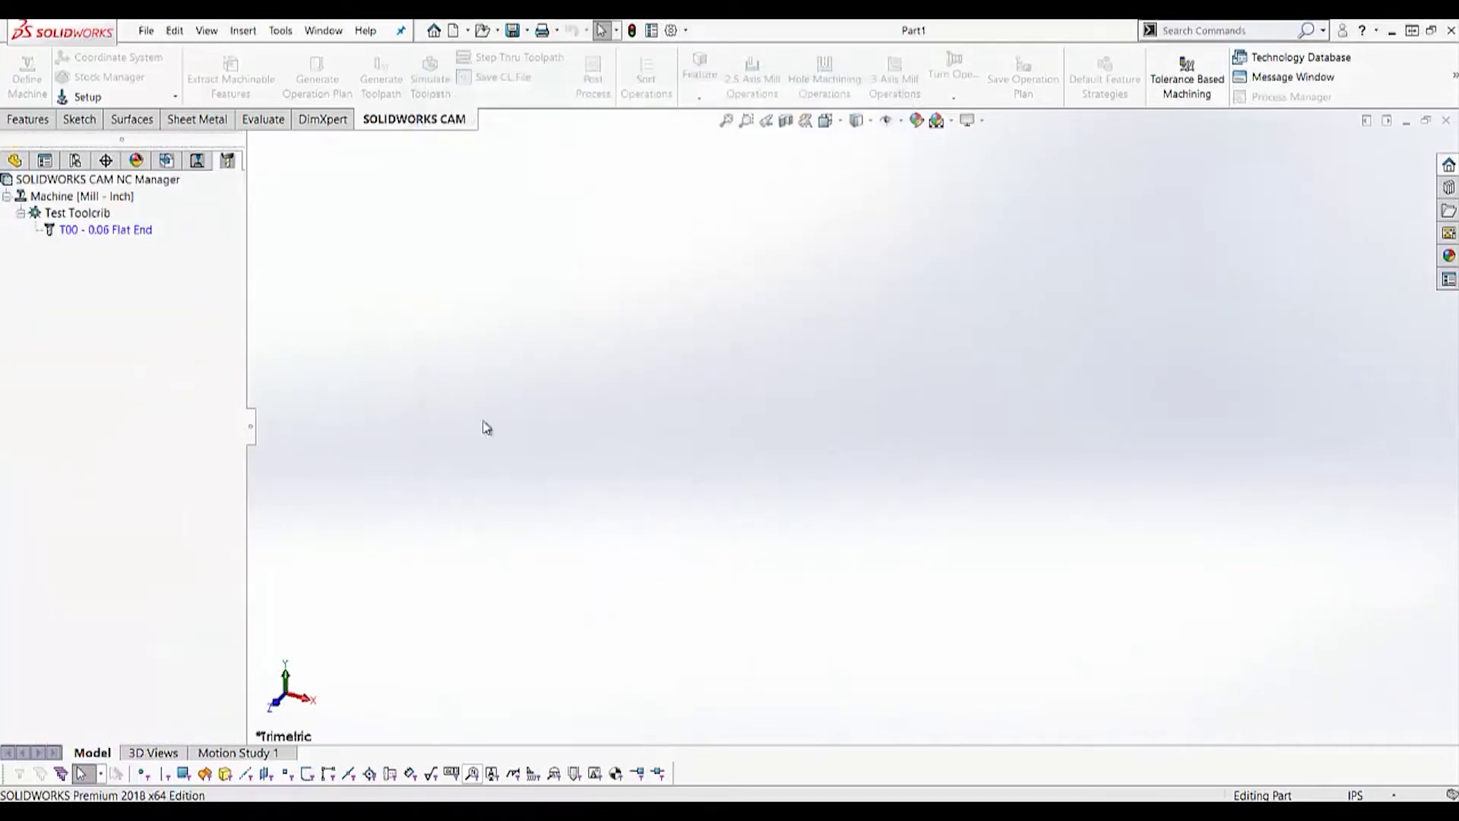
Step: Return to Tools and Tool Cribs.SLDPRT and save its tool crib to the TechDB under the name Test Toolcrib
click(325, 33)
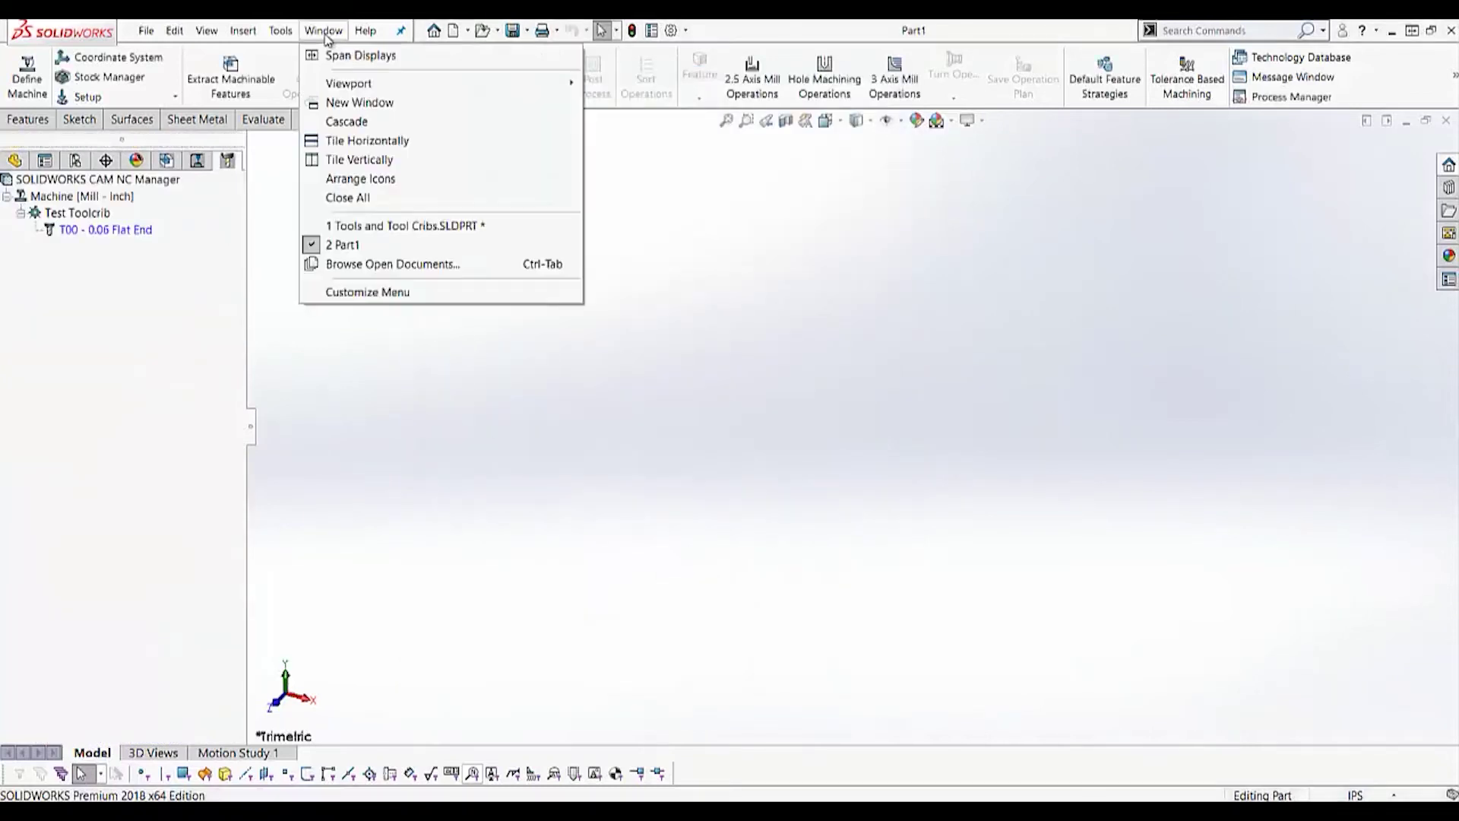
click(389, 228)
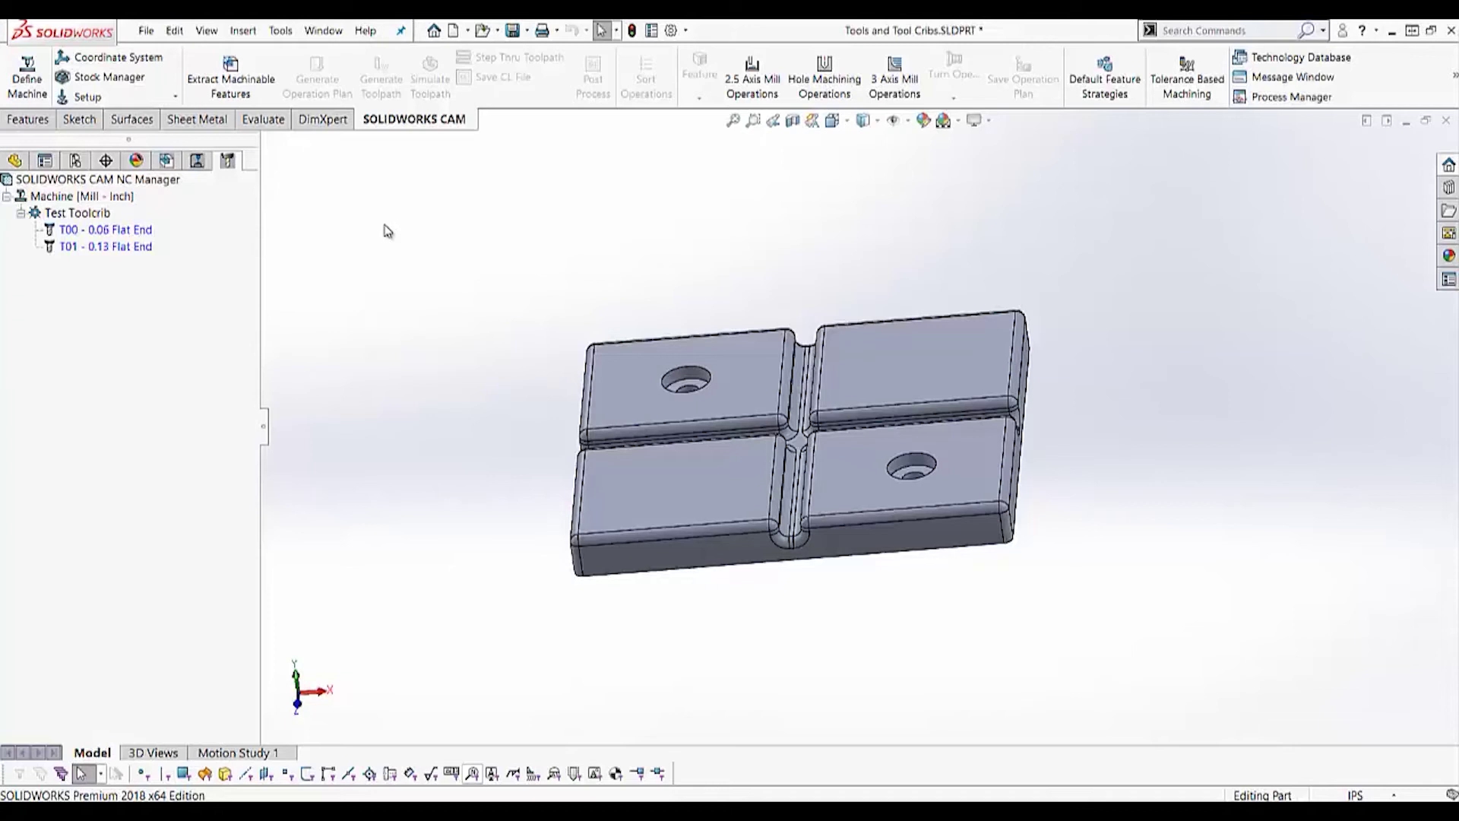
right_click(77, 216)
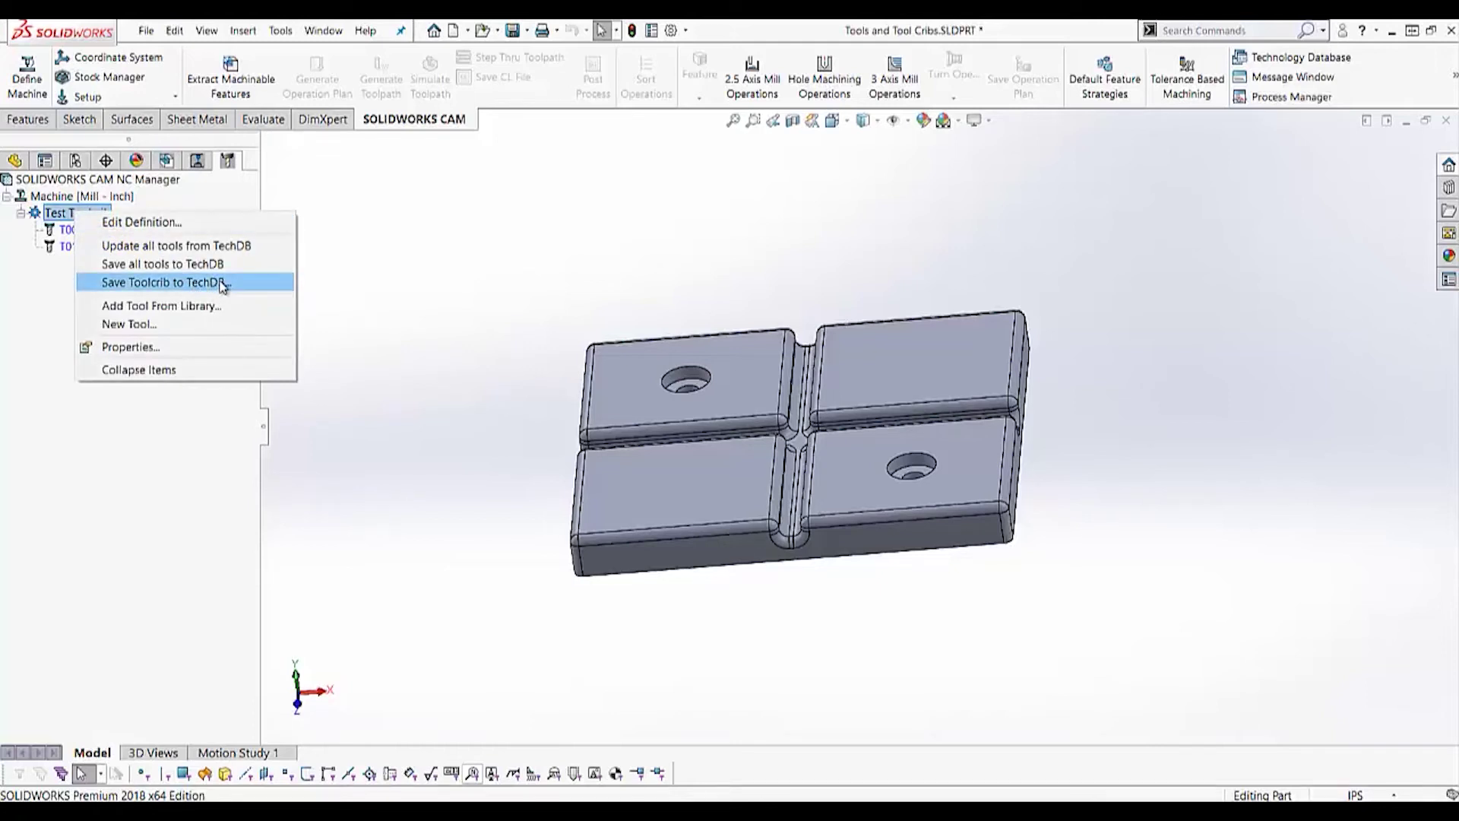
click(223, 282)
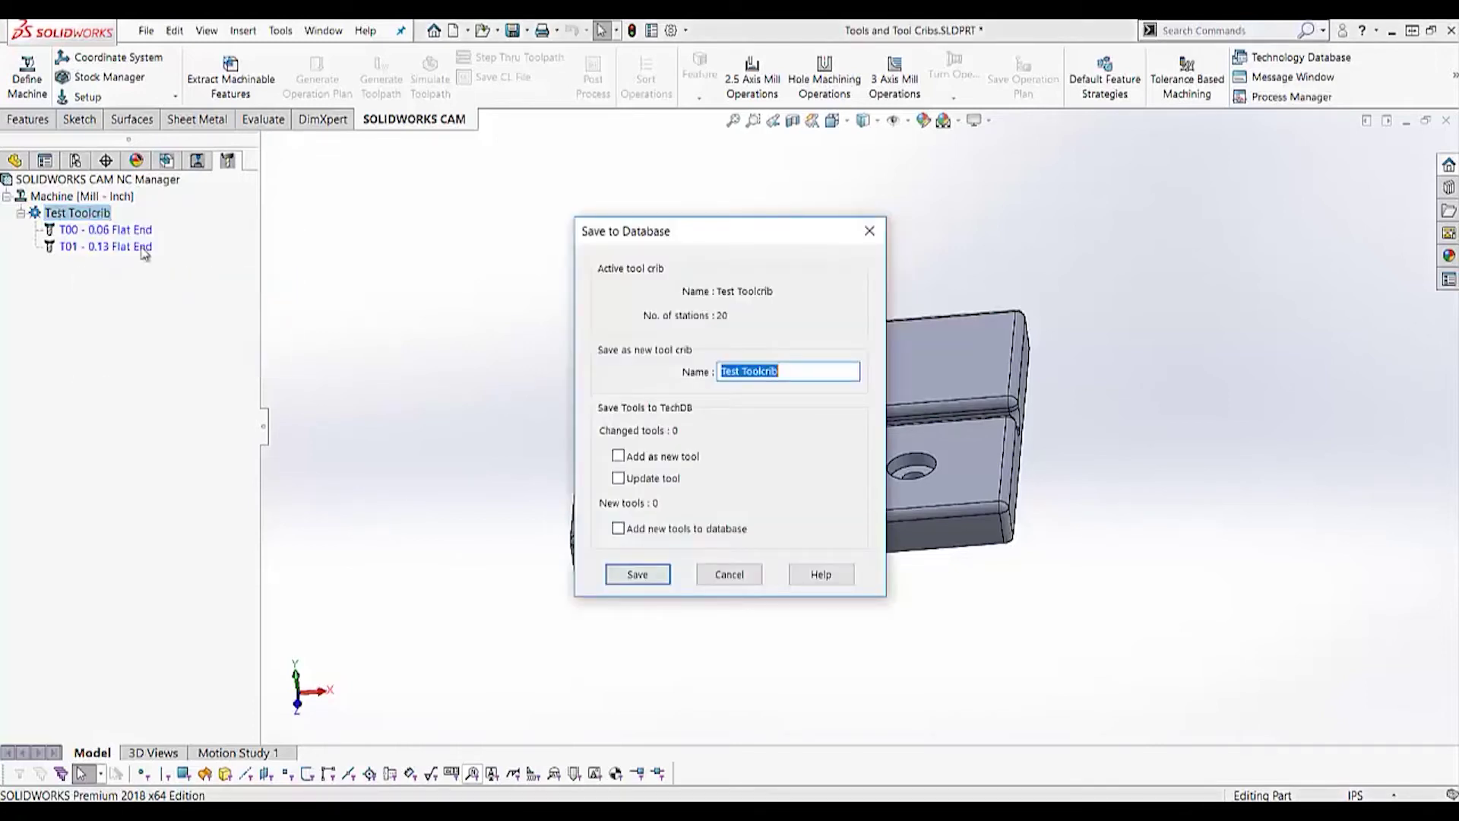
click(642, 576)
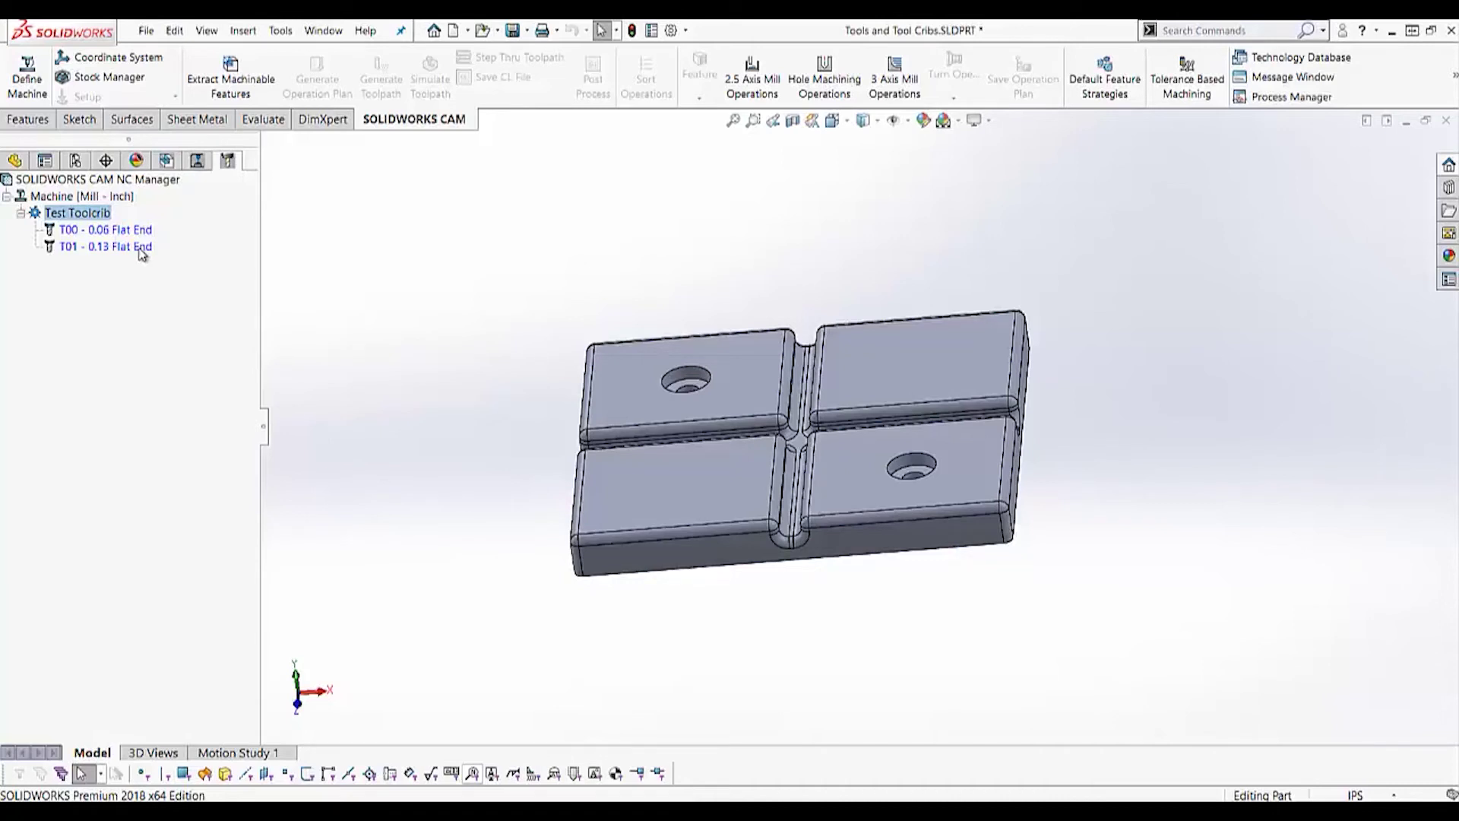
Step: Switch to Part1 and reload Test Toolcrib from the available tool cribs as its active crib
click(325, 32)
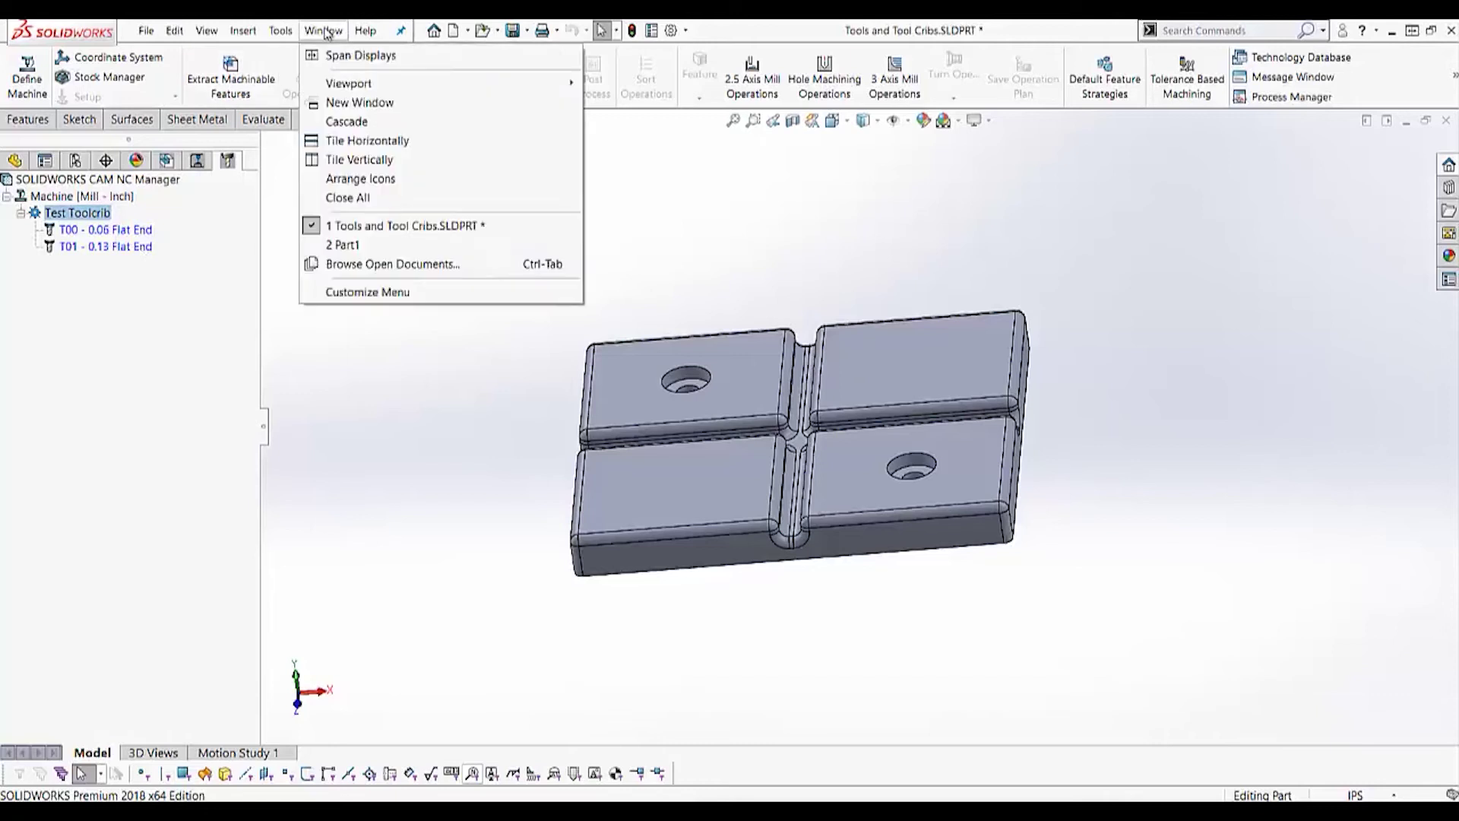
click(363, 244)
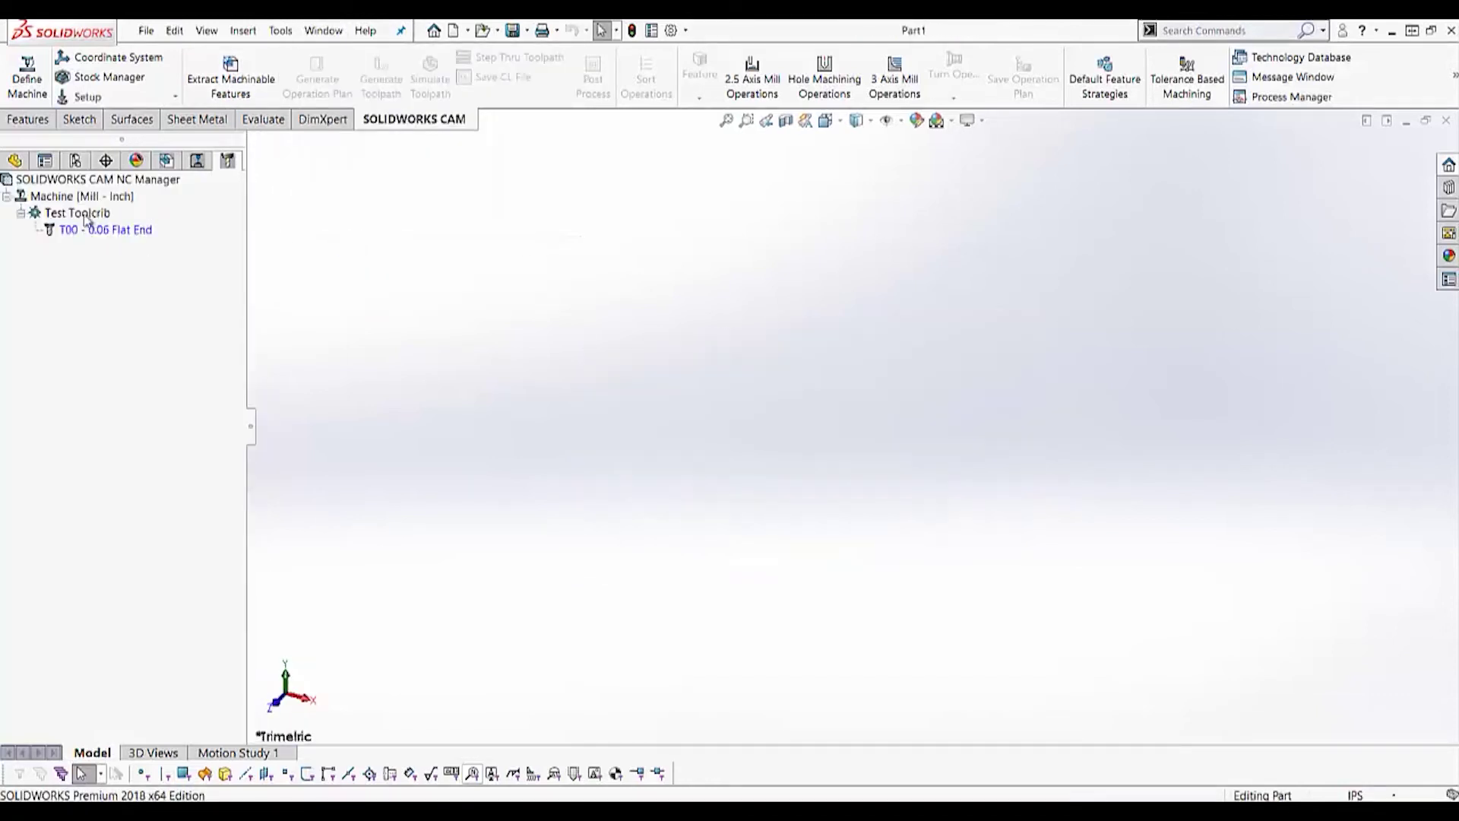
right_click(84, 218)
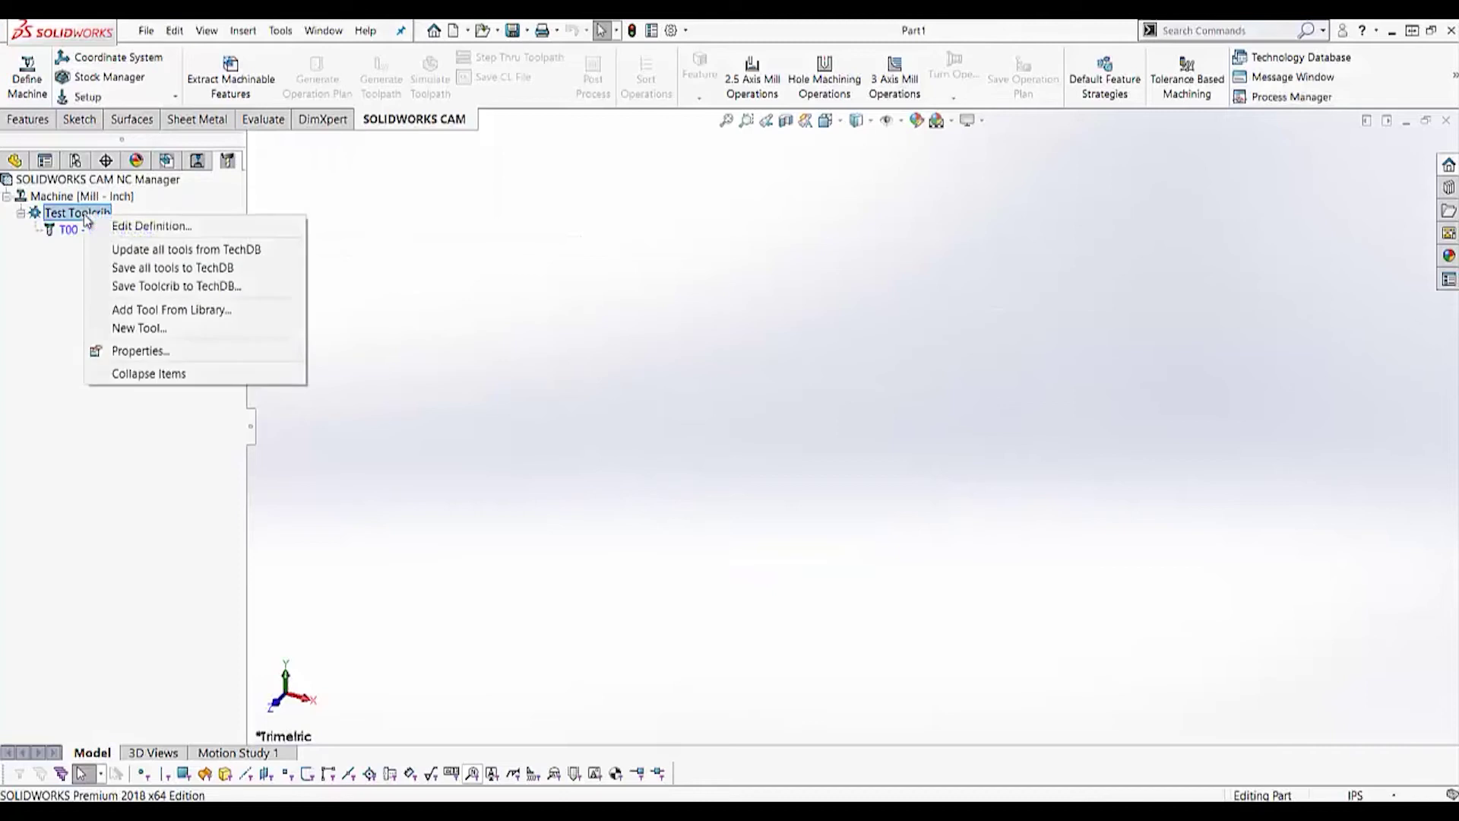
click(152, 227)
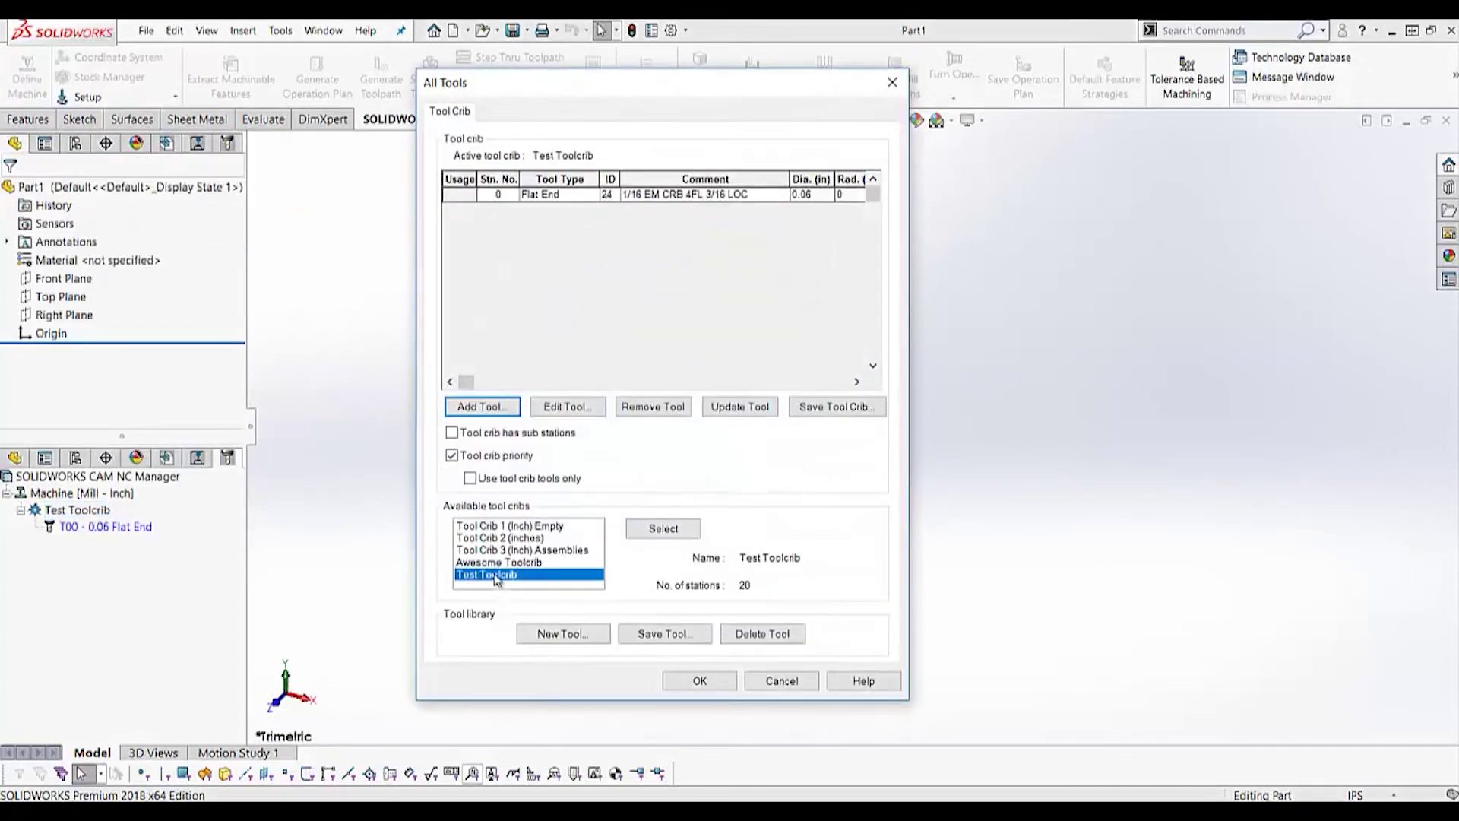
click(662, 531)
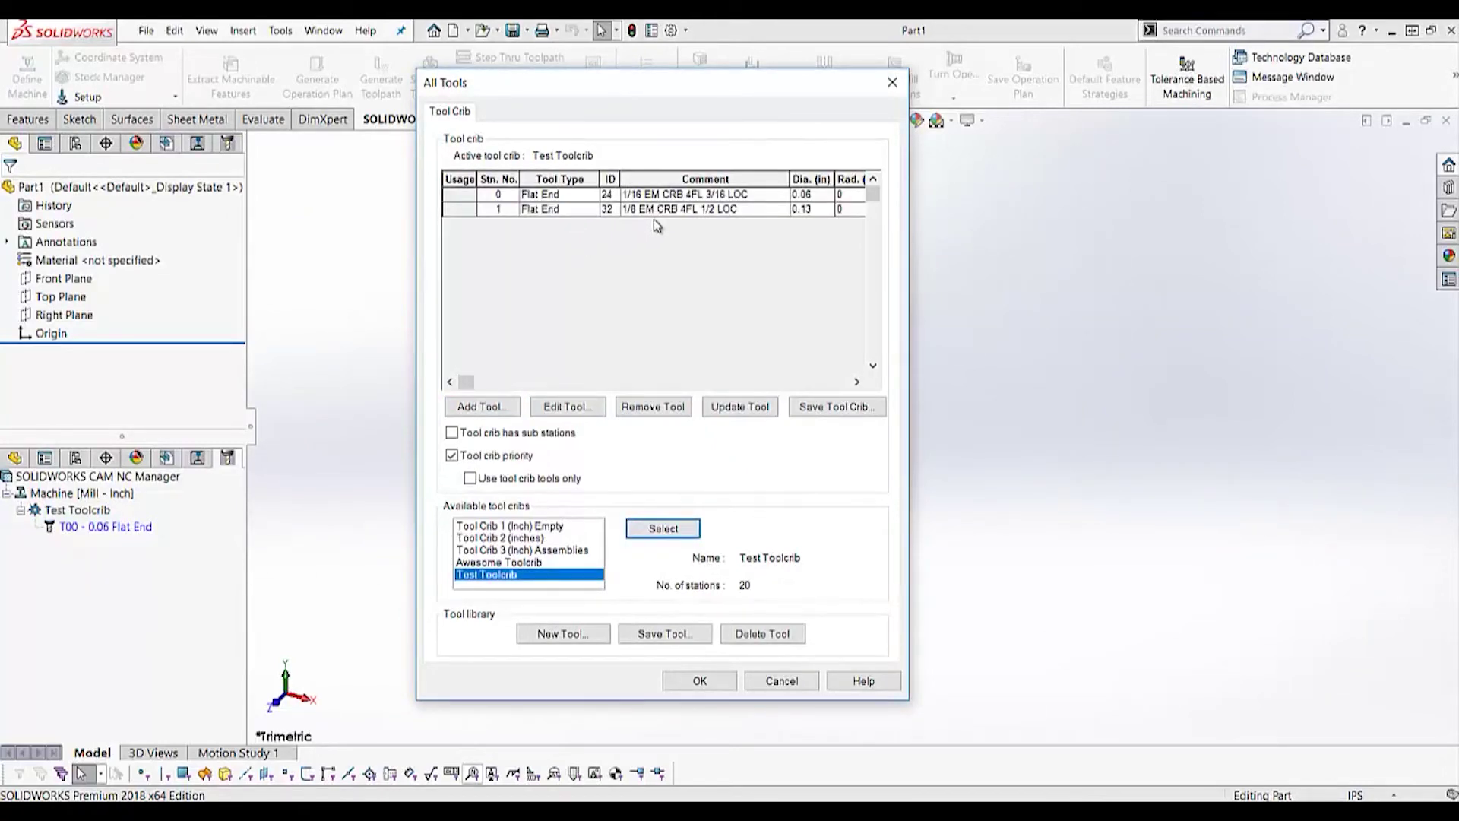
click(715, 684)
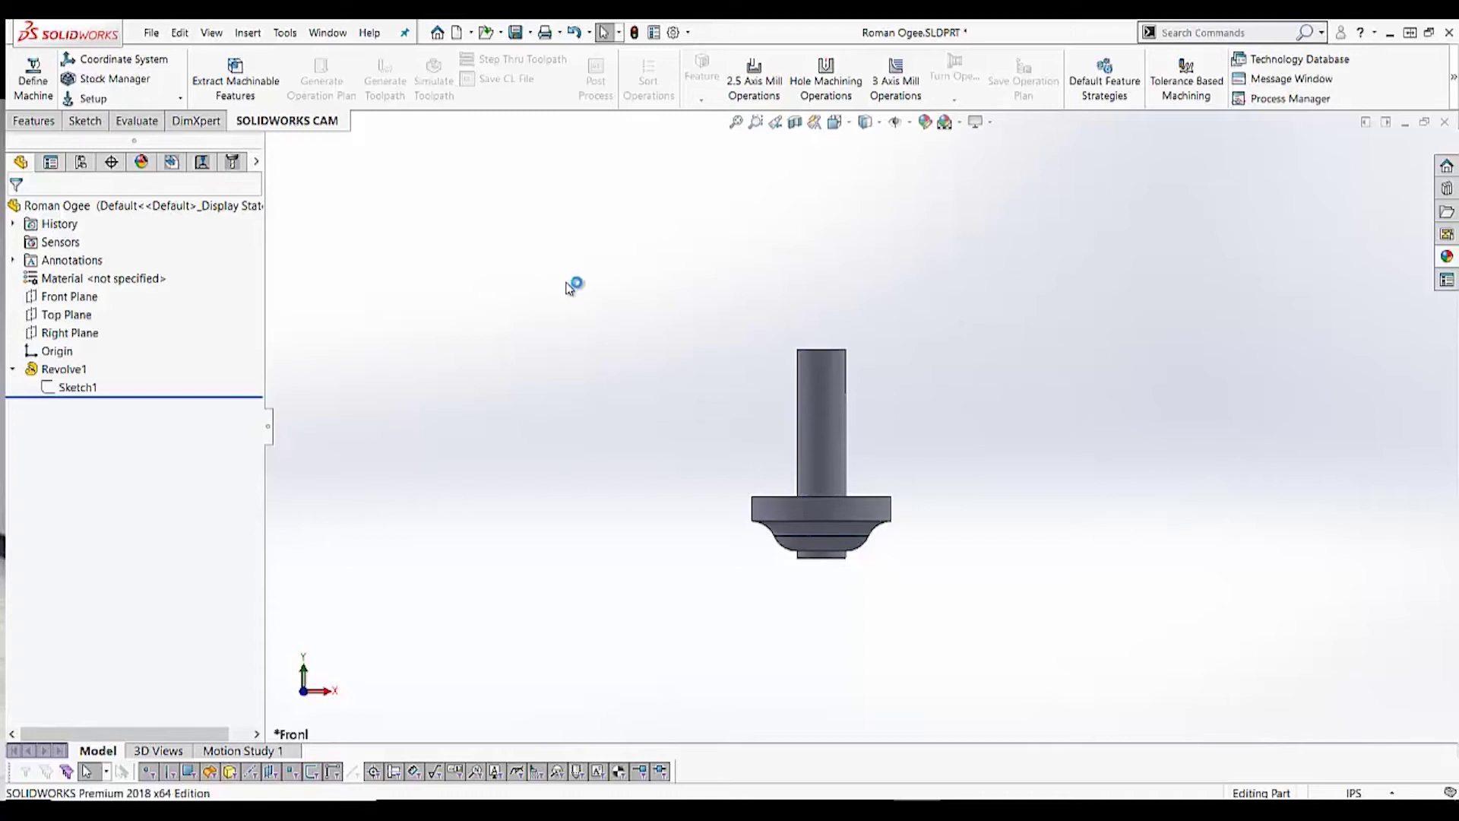
Step: Examine the profile sketch and the revolve settings of the Roman Ogee cutter part
click(76, 387)
click(85, 339)
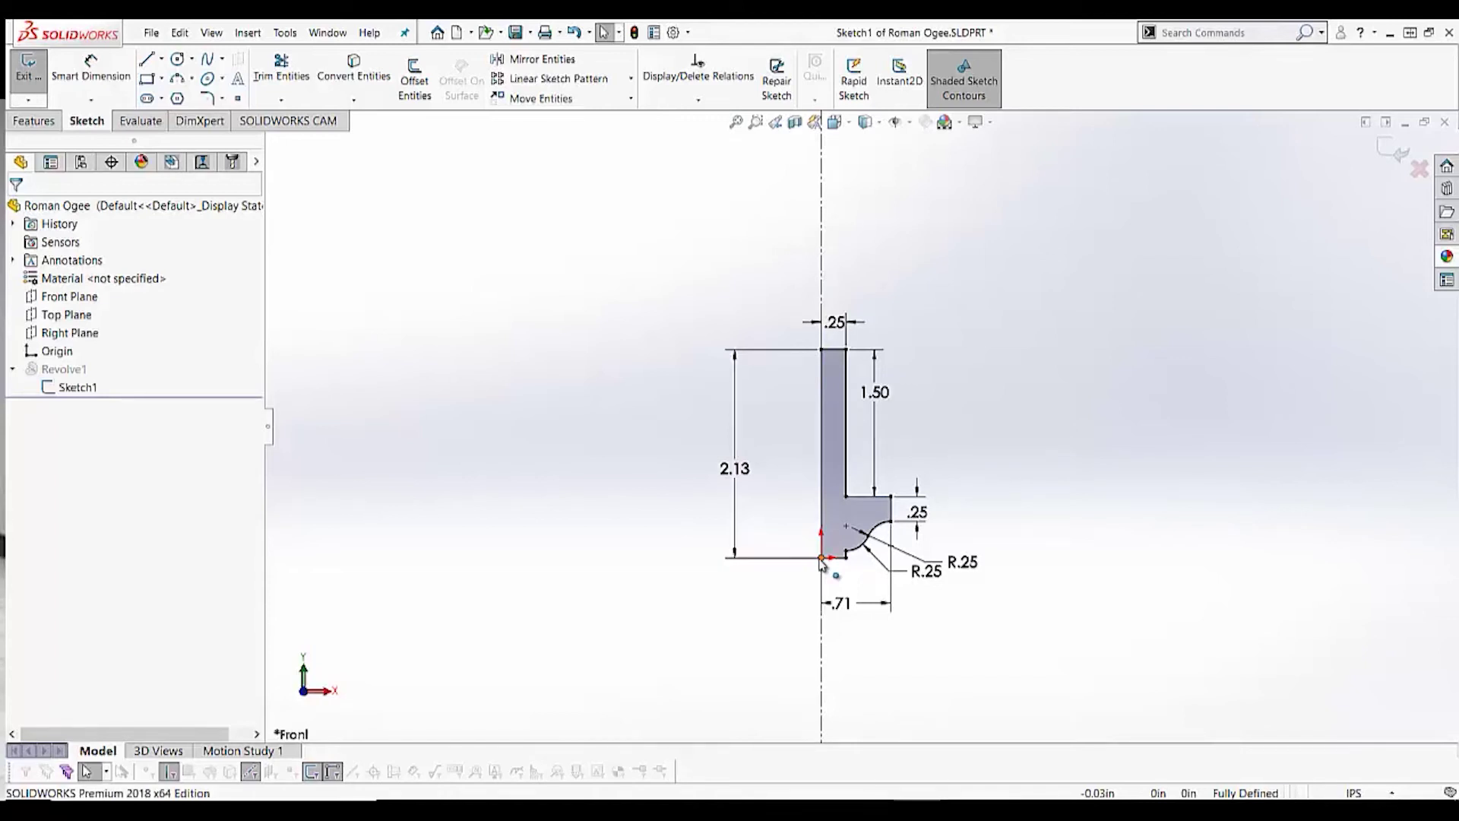
click(1383, 158)
click(64, 369)
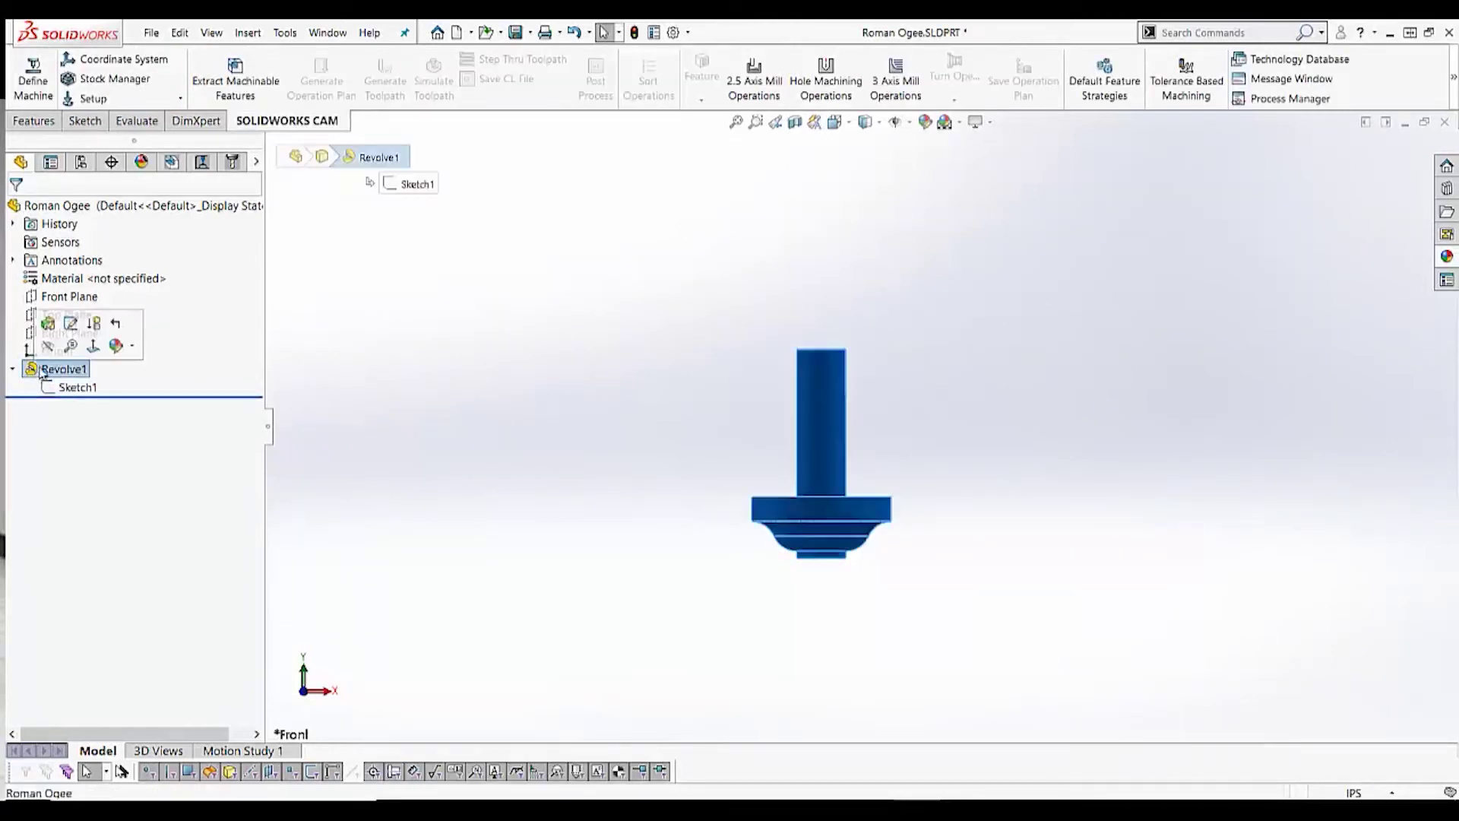
click(50, 326)
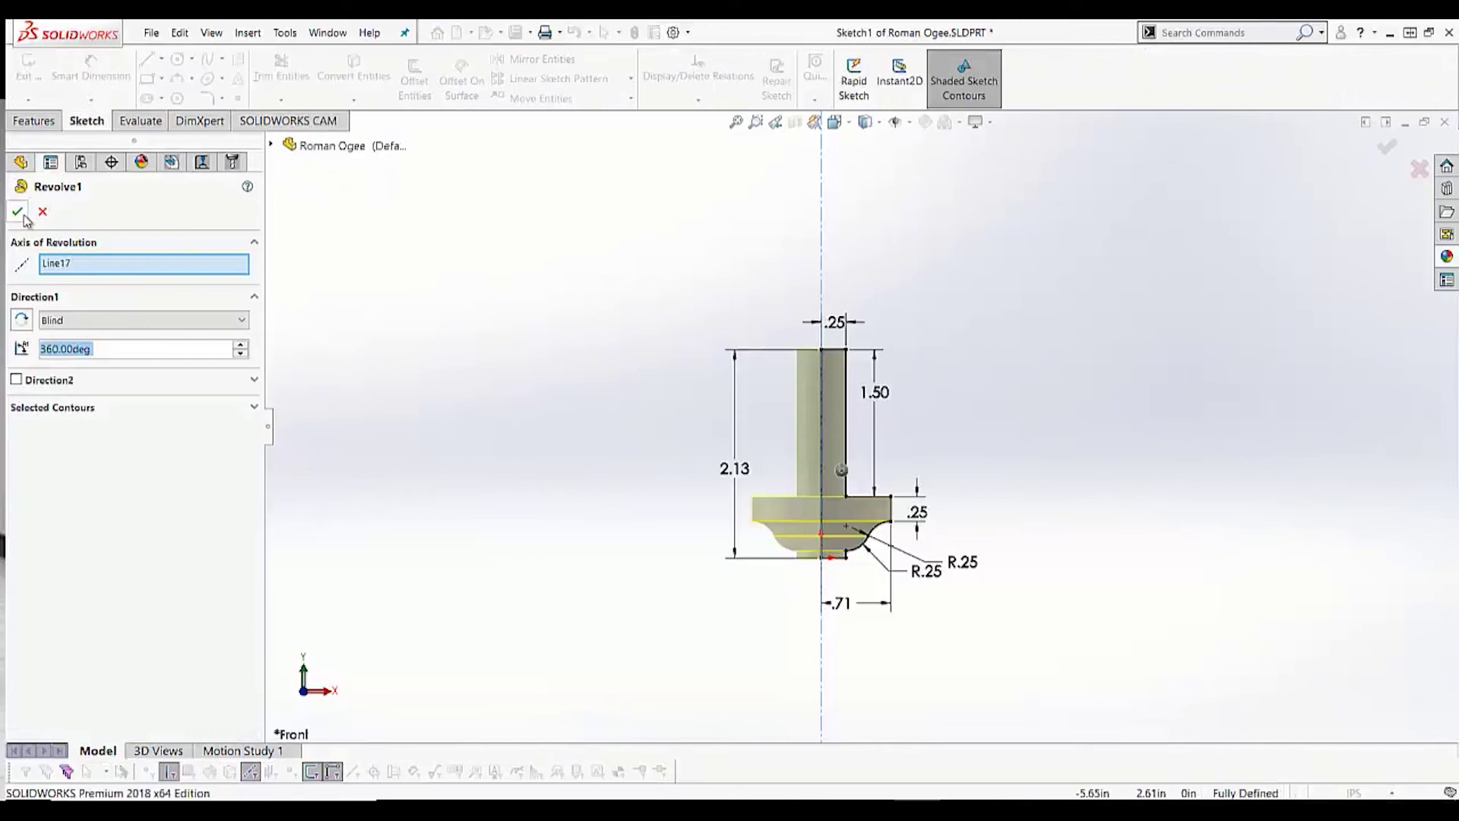
click(18, 213)
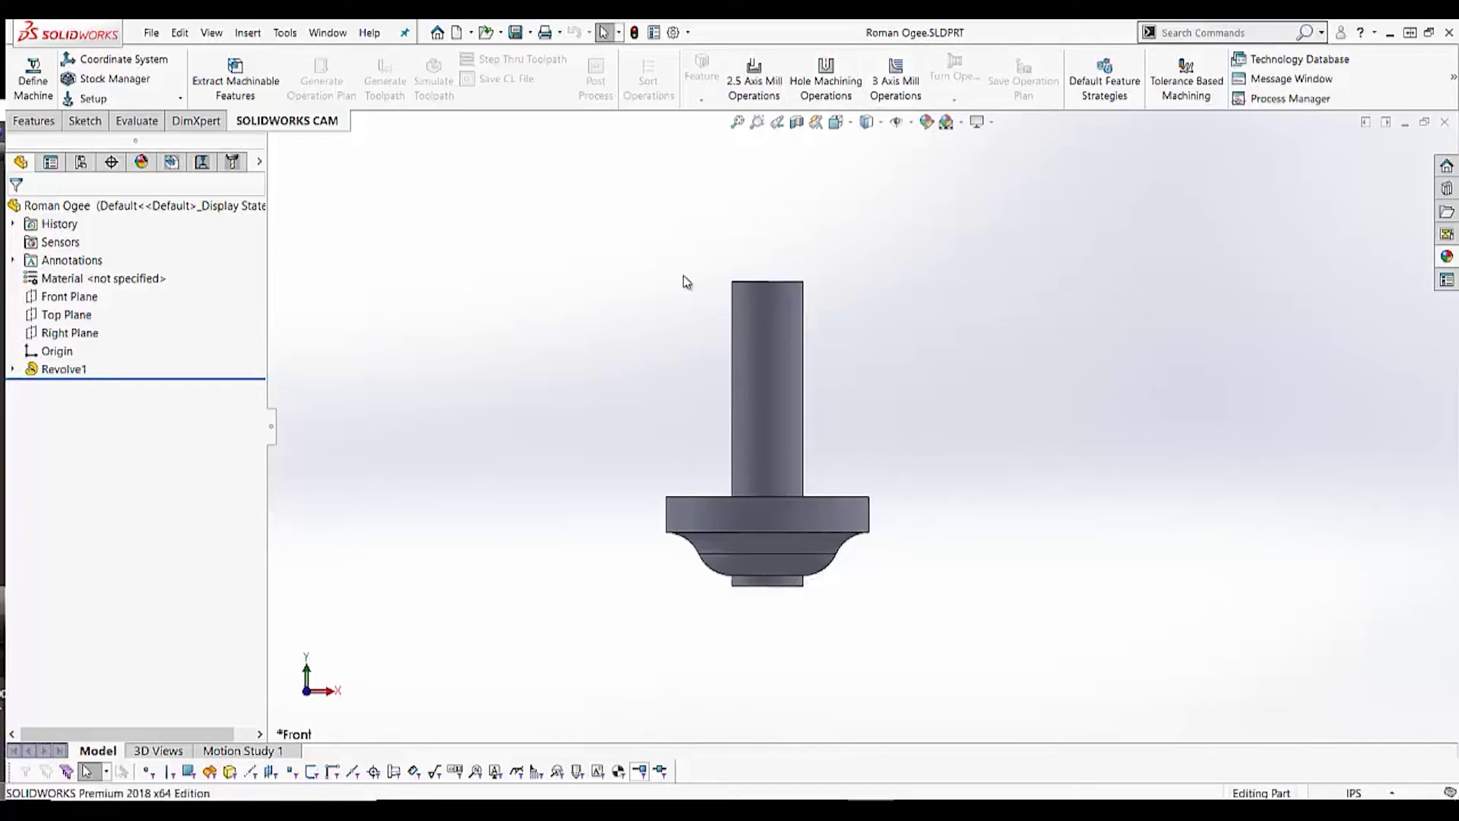
Step: Choose Save As for the Roman Ogee part and start the User Defined Tools And Holders command
click(151, 32)
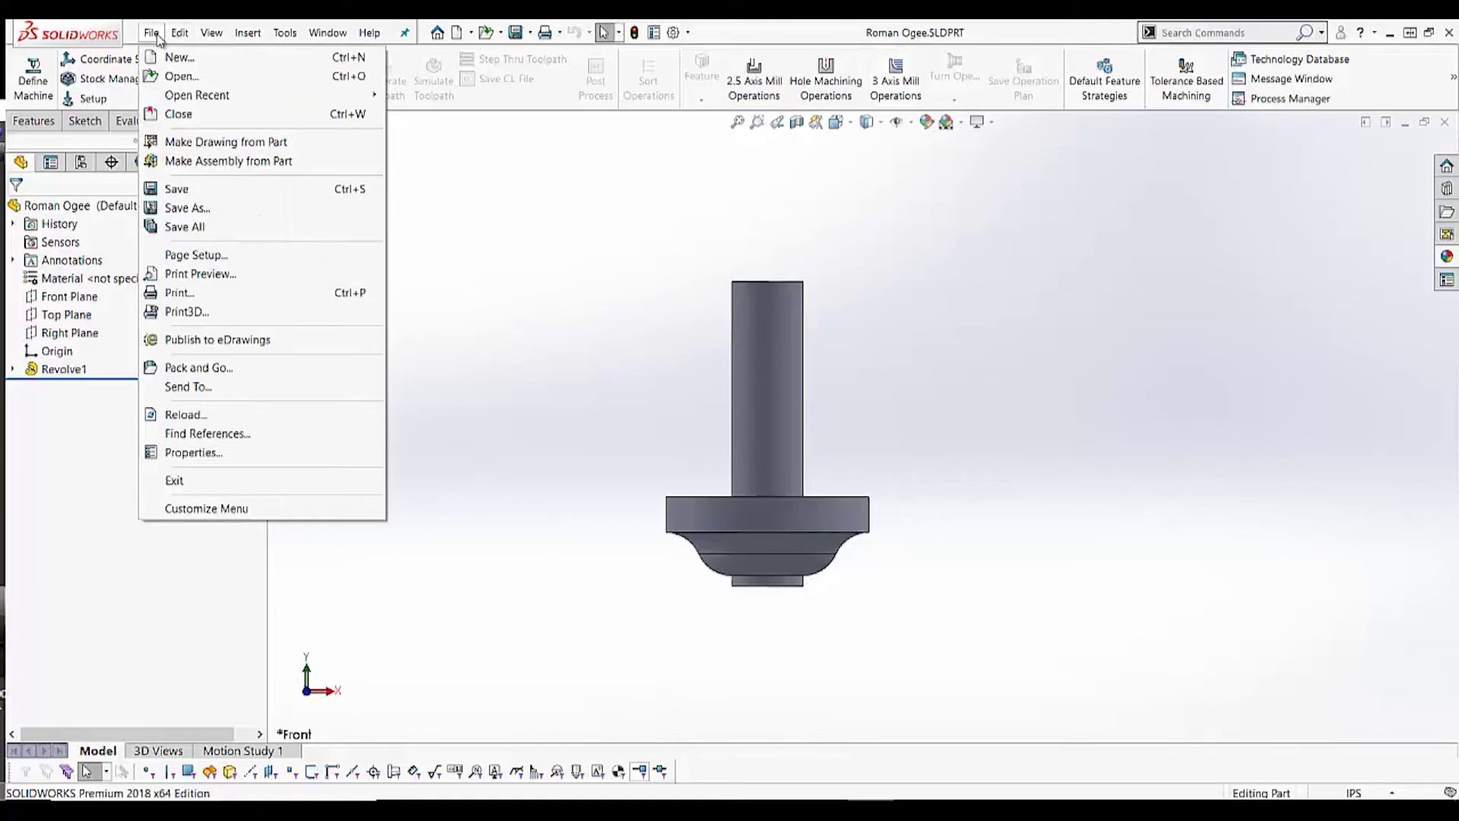
click(242, 211)
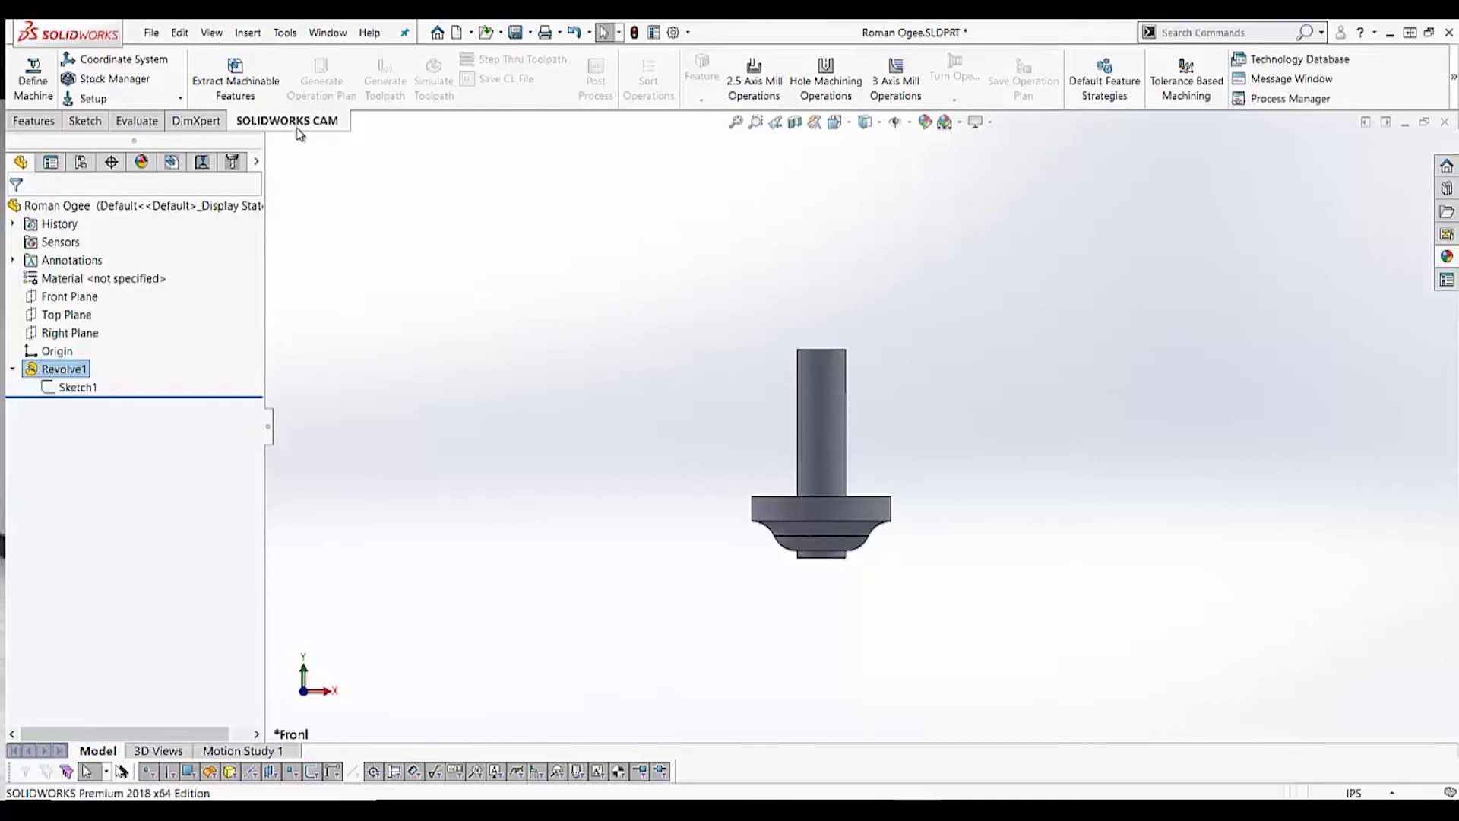
click(1453, 78)
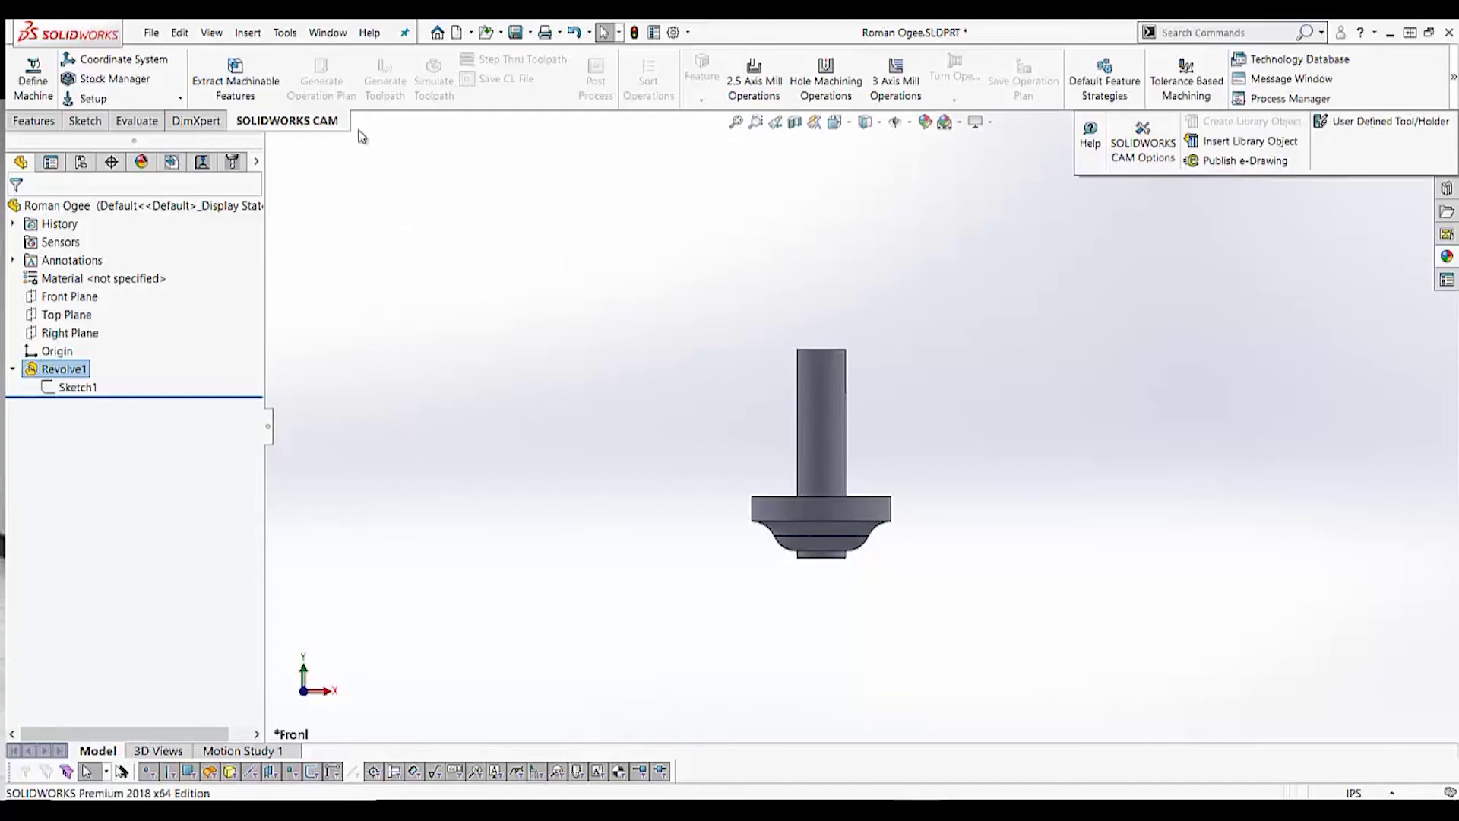
click(292, 34)
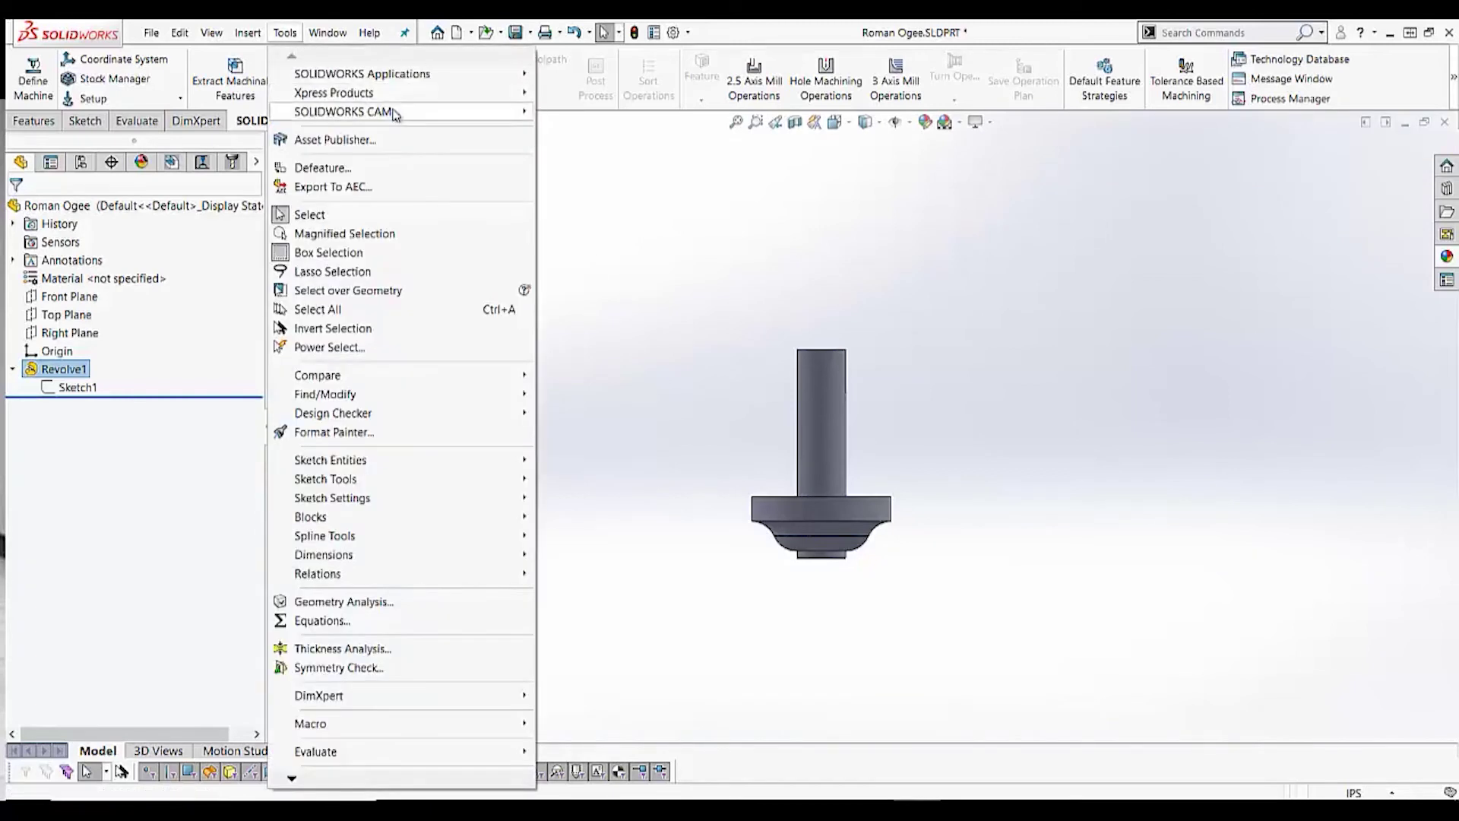
mouse_move(395, 114)
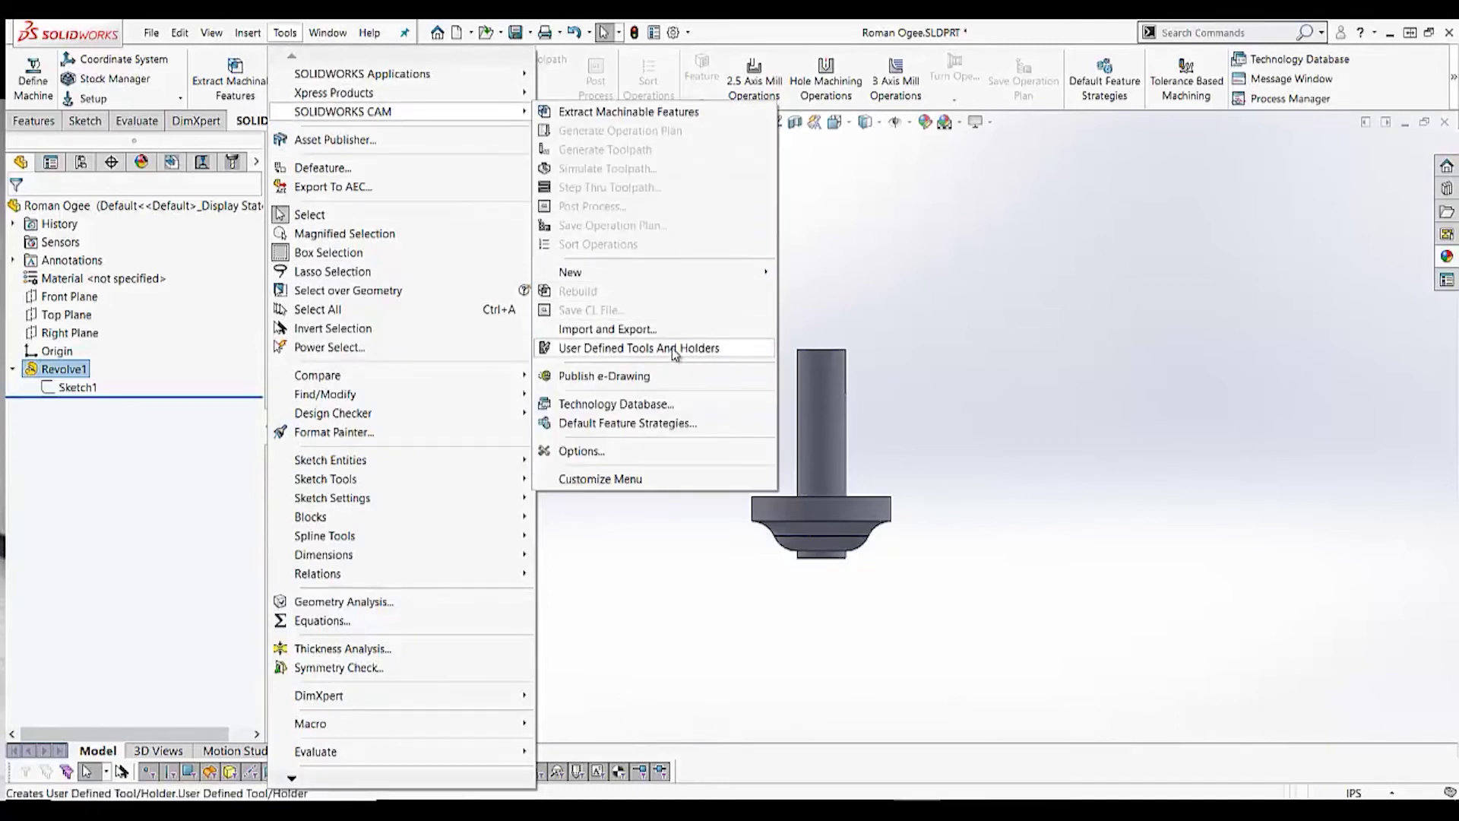
click(675, 350)
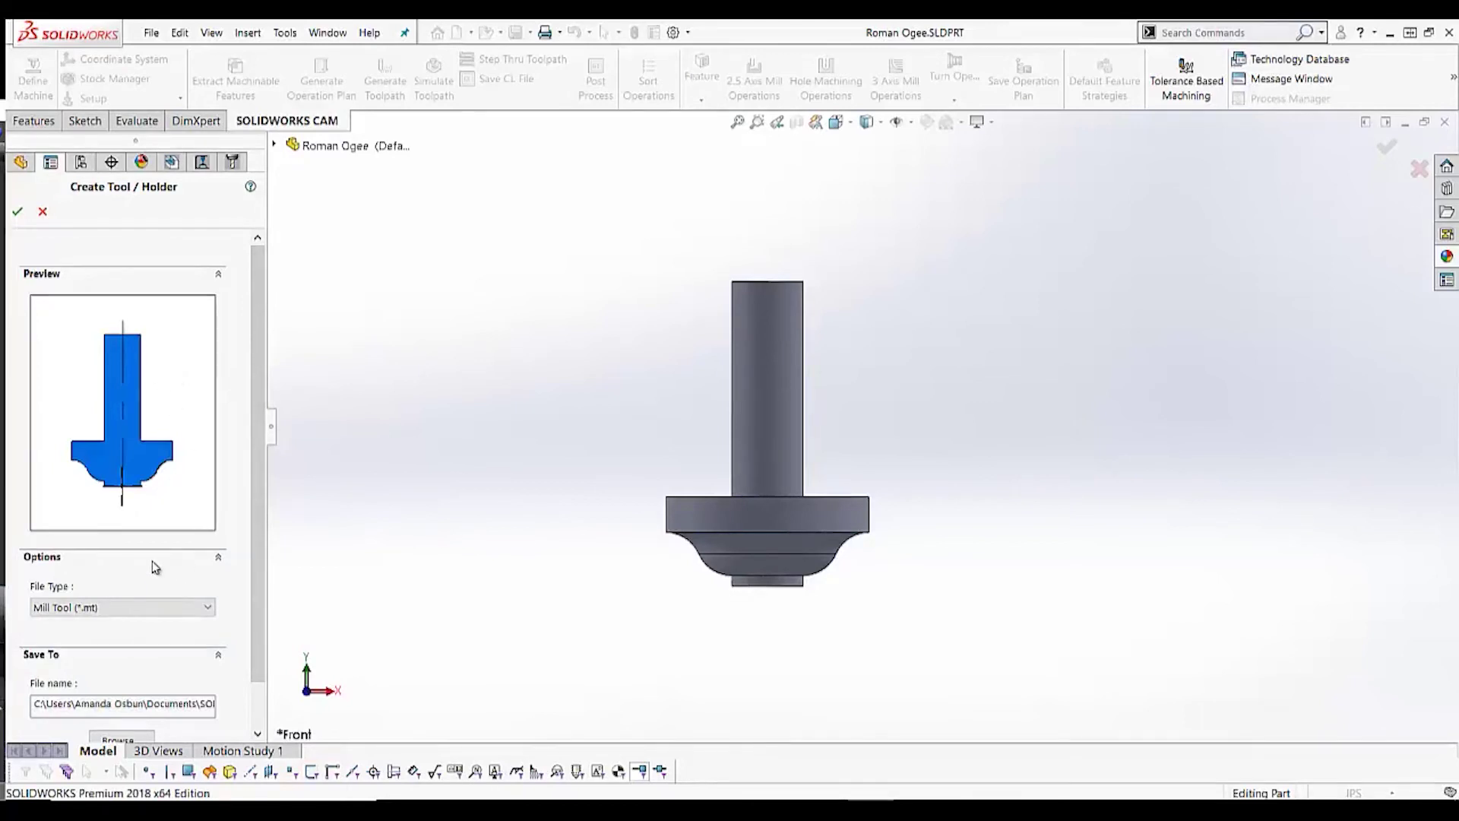
Step: Create the Mill Tool (*.mt) file Roman Ogee.mt in the Tools and Tool Cribs Feb 20 2018 folder, replacing the existing file
click(145, 608)
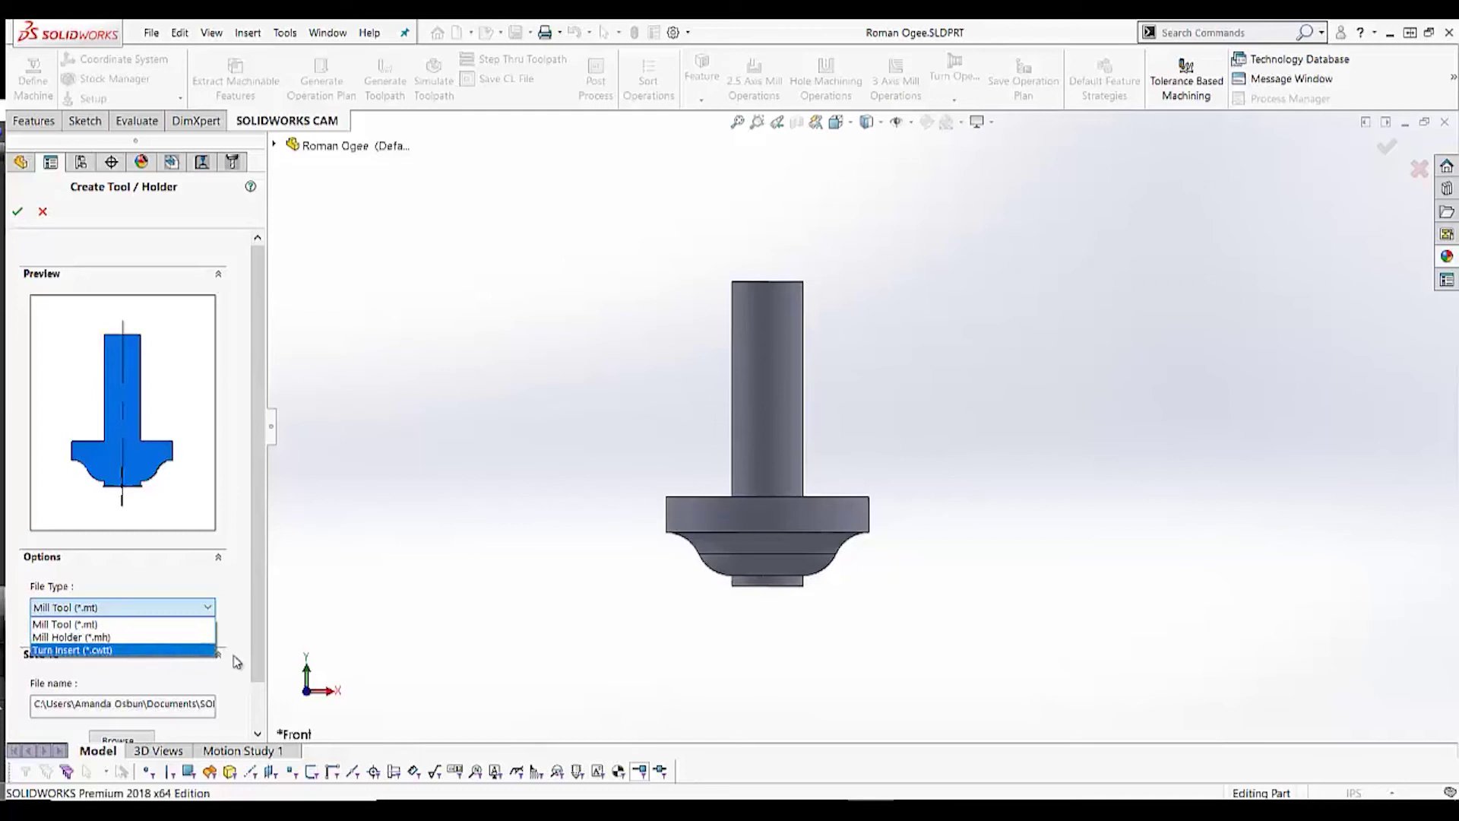
click(263, 617)
drag(257, 660, 257, 705)
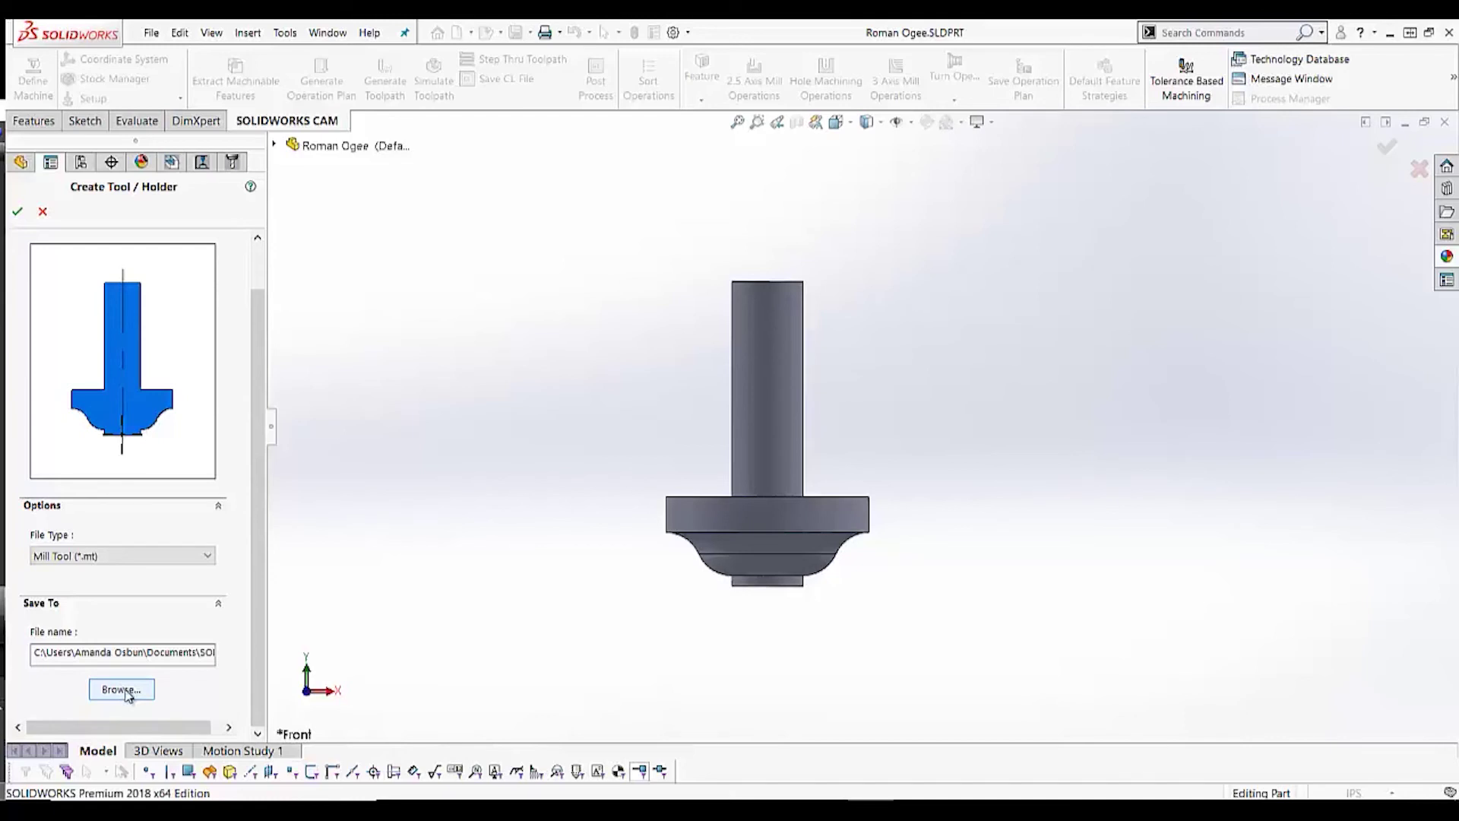
click(122, 690)
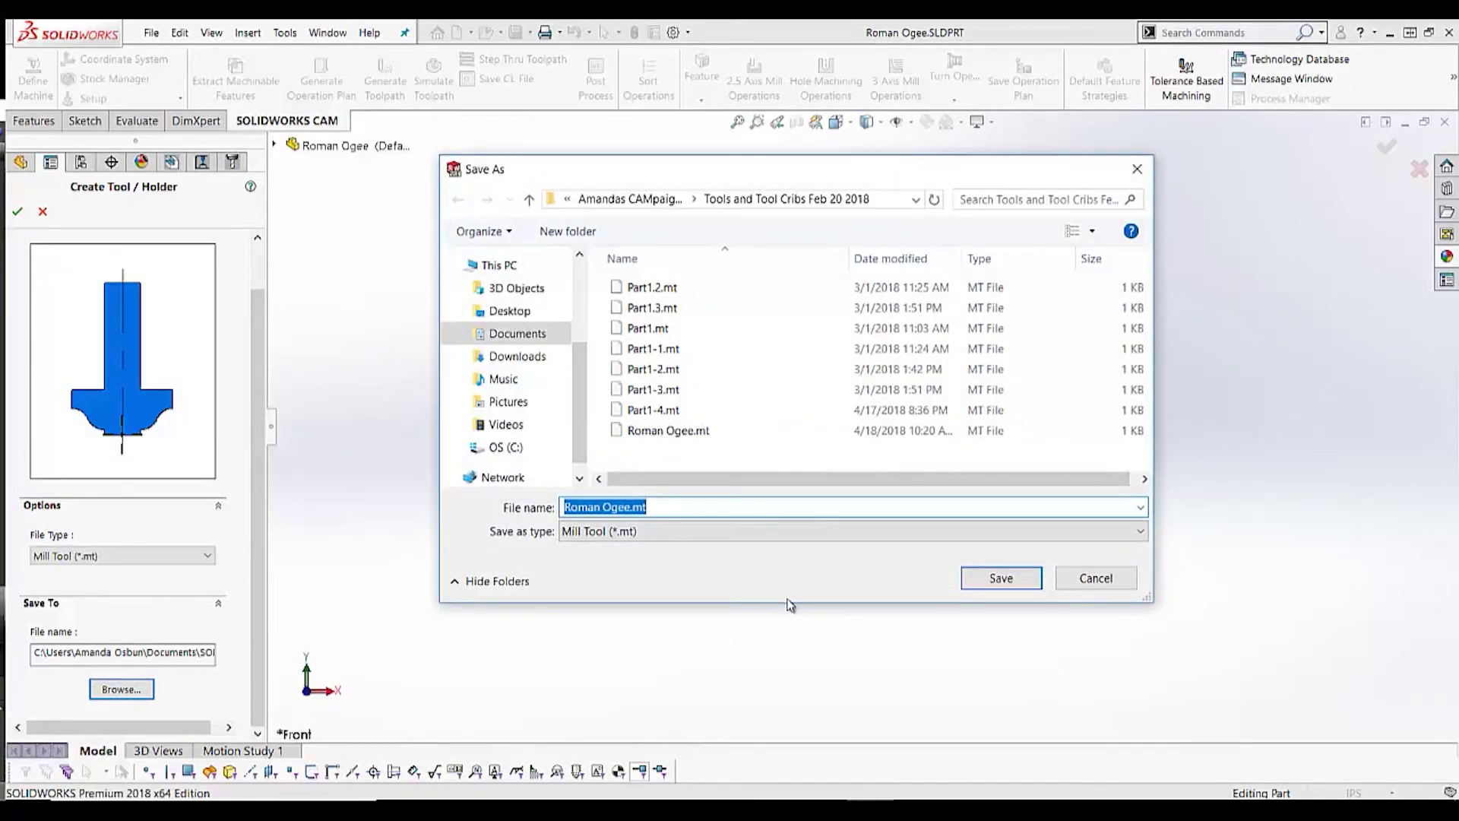
click(1019, 583)
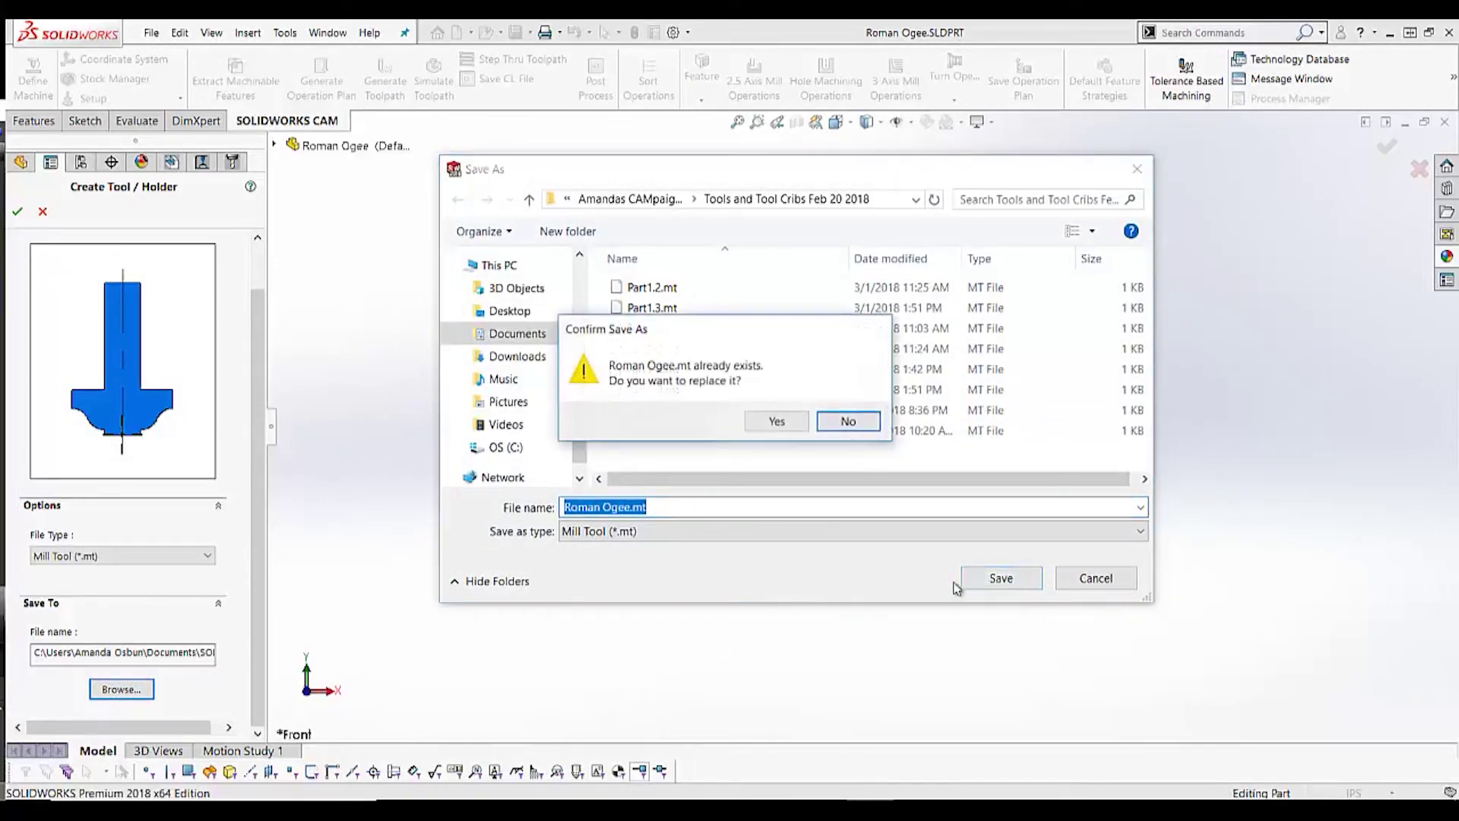
click(786, 426)
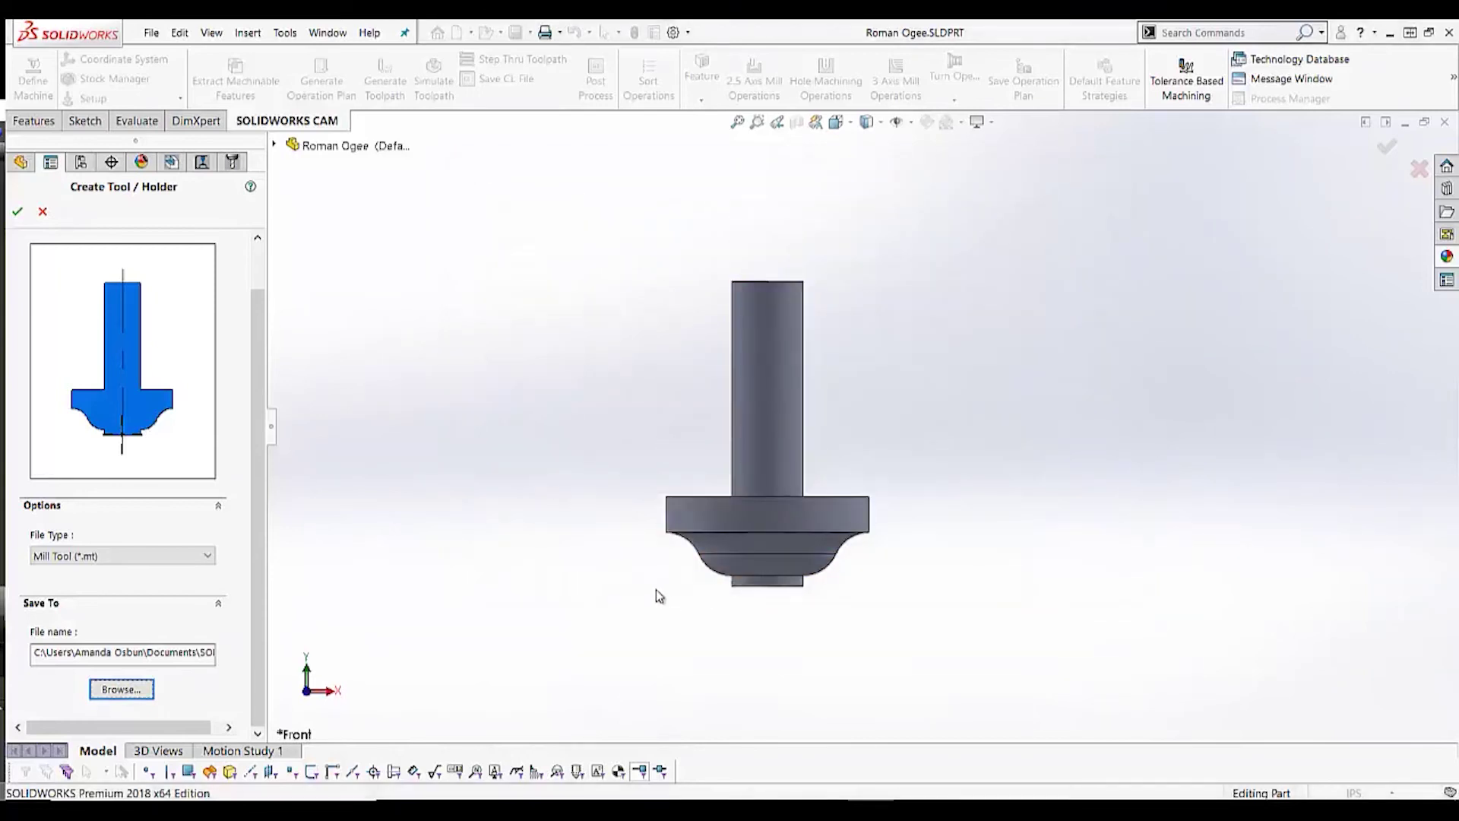
click(16, 211)
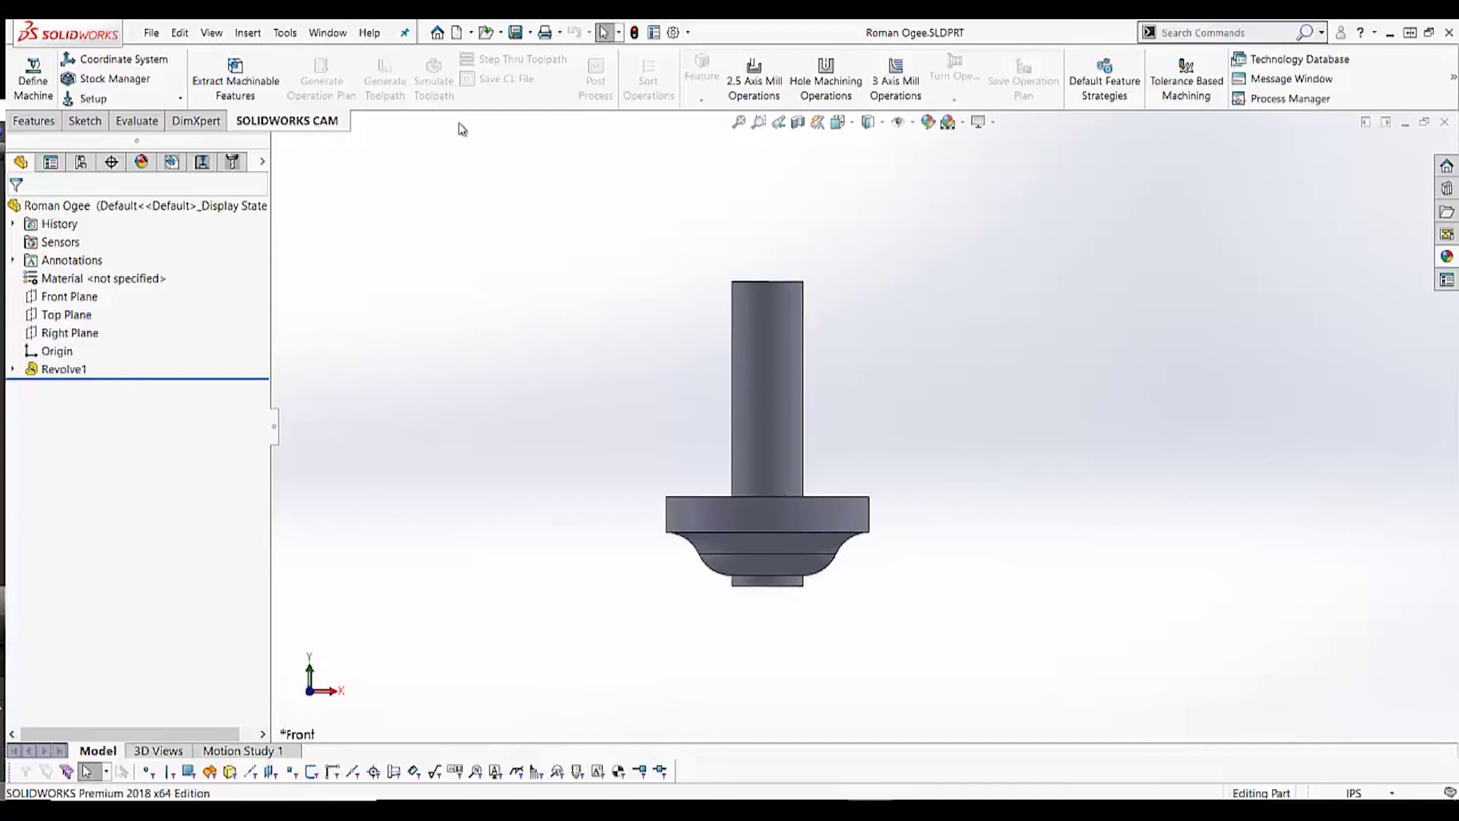
Step: Copy the first user-defined mill tool, J1926-04Y-063F, in the Technology Database as a new form cutter entry
click(1271, 62)
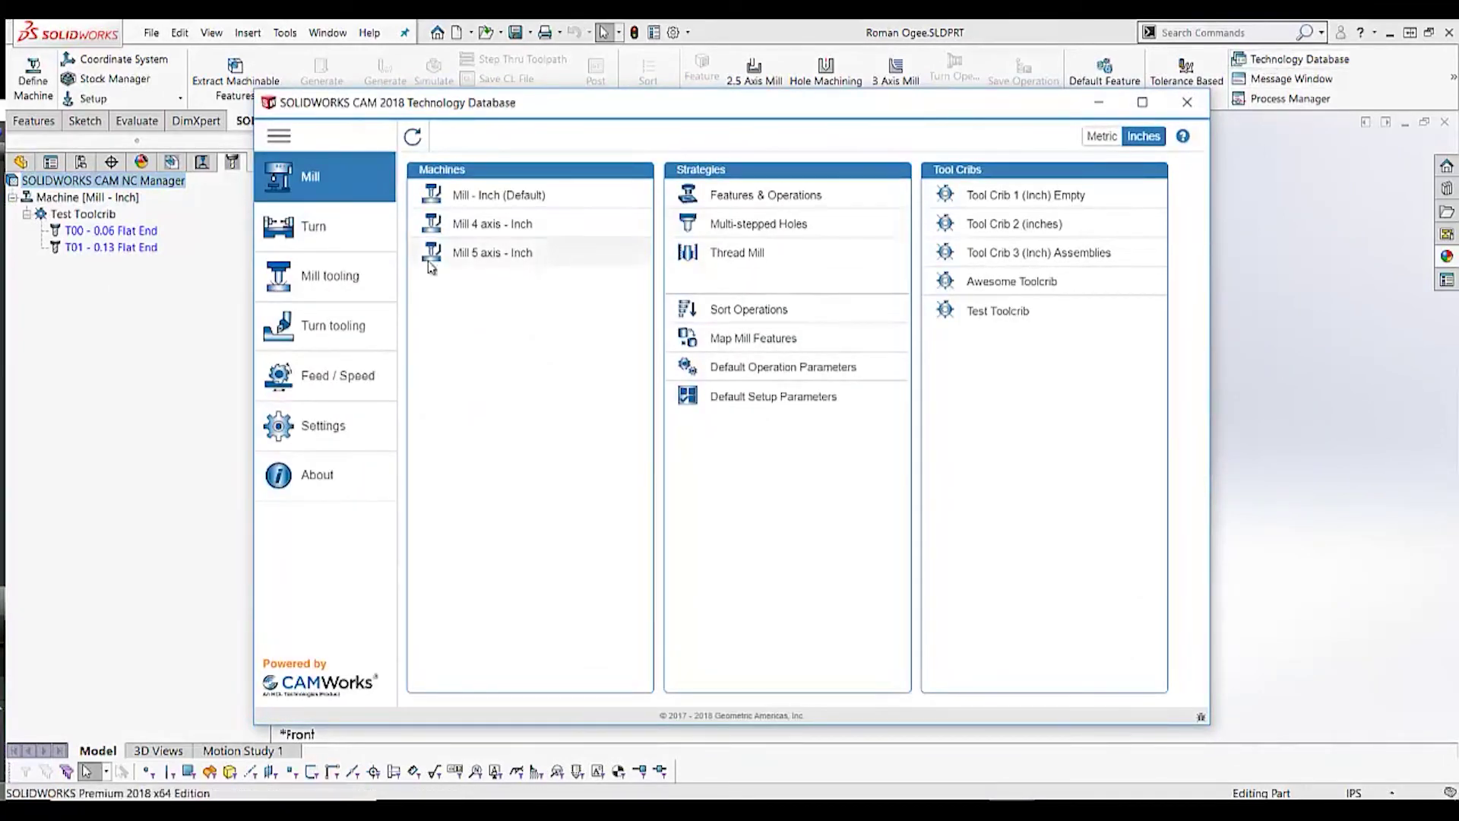
click(349, 283)
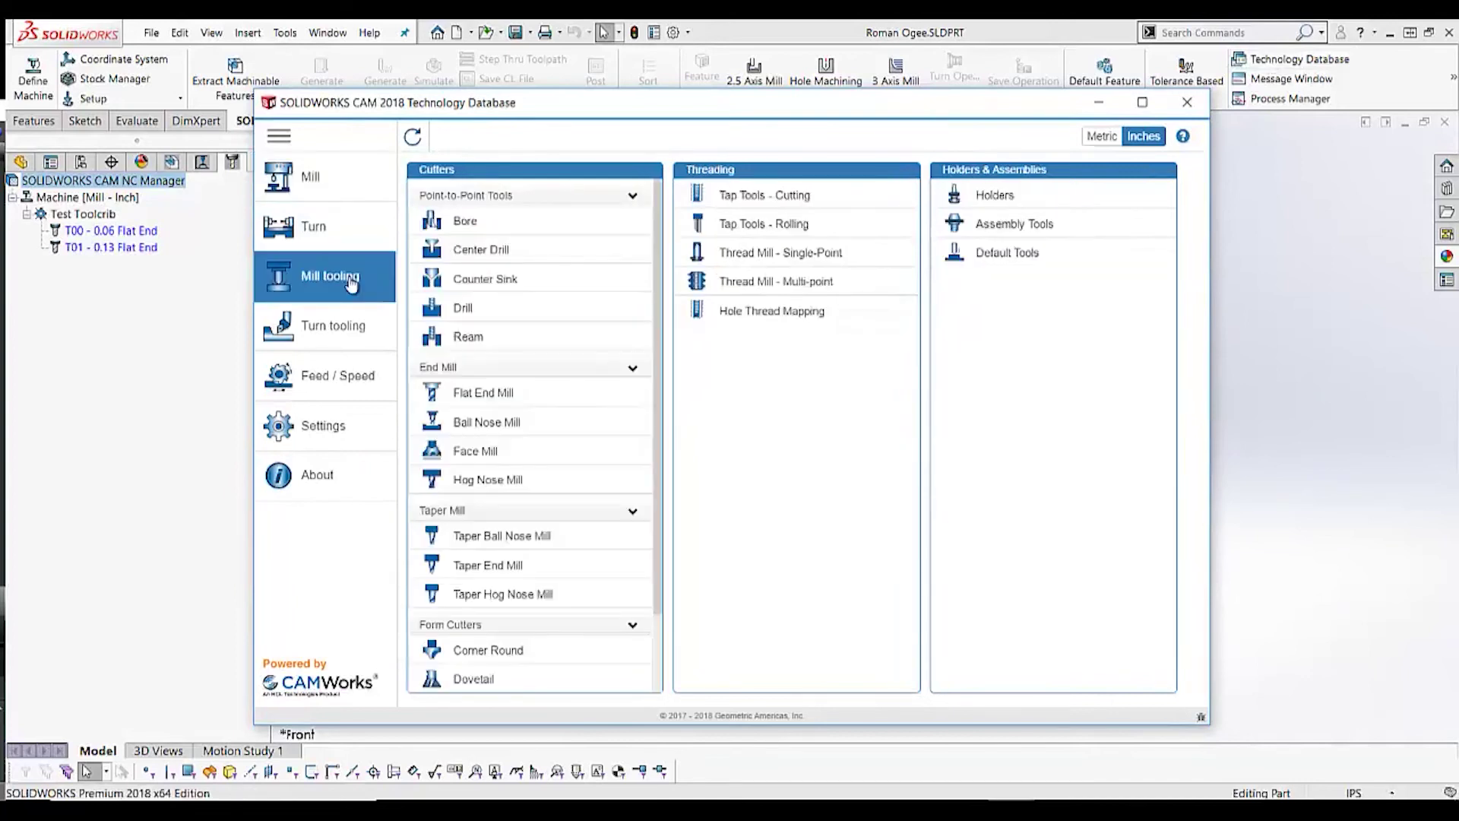
drag(657, 271, 650, 364)
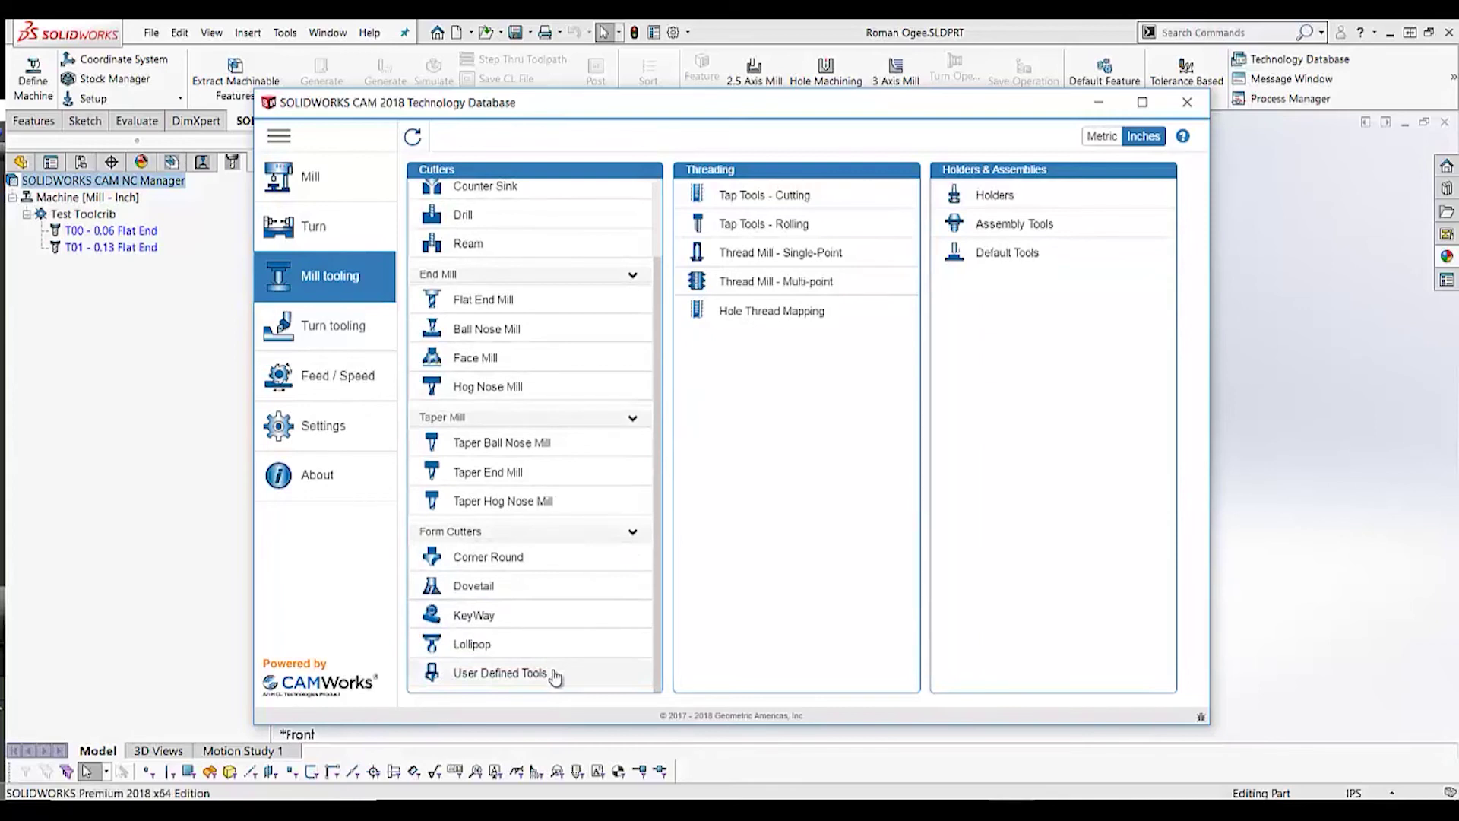
click(500, 672)
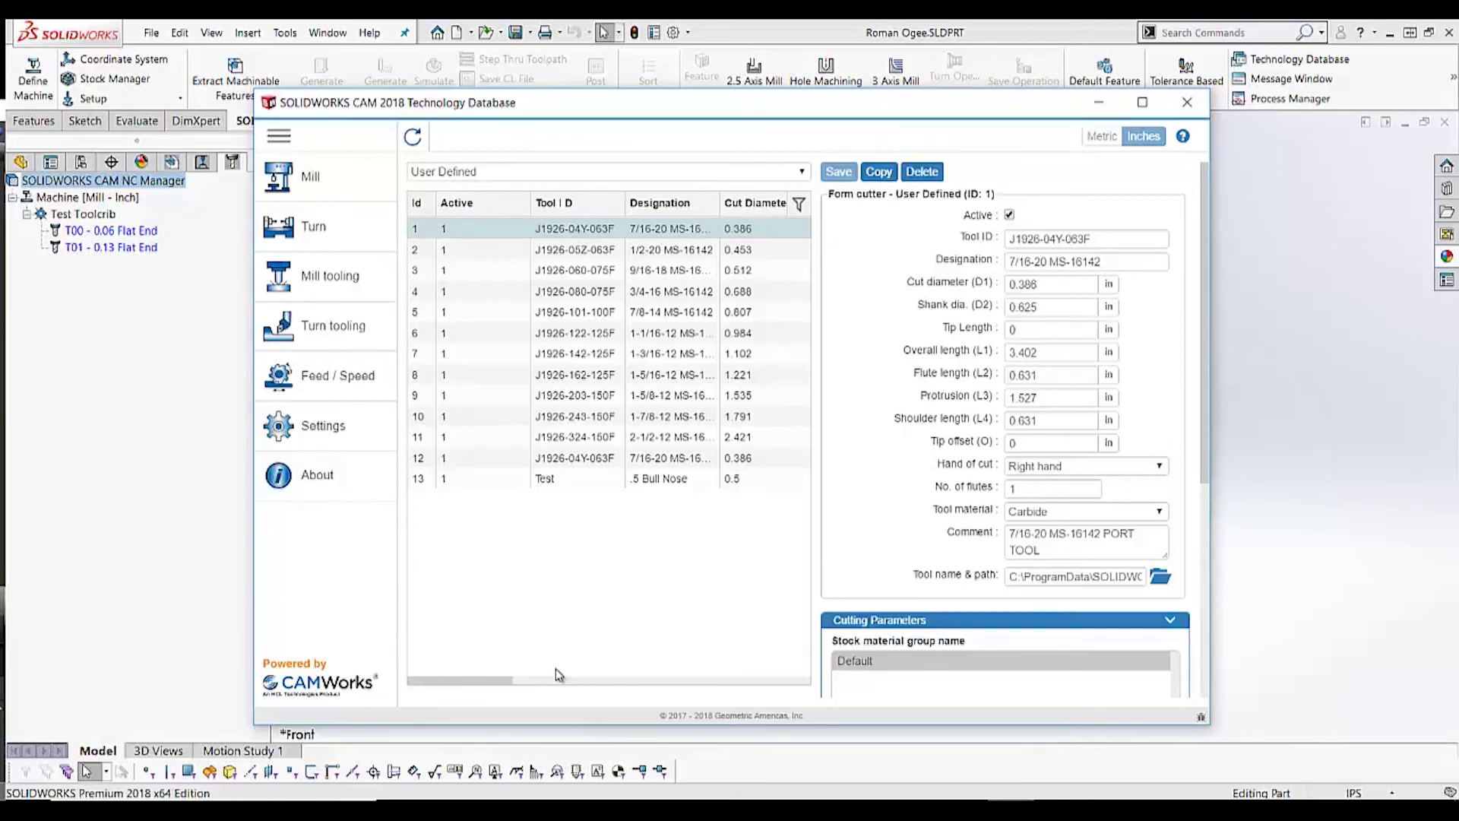
click(879, 171)
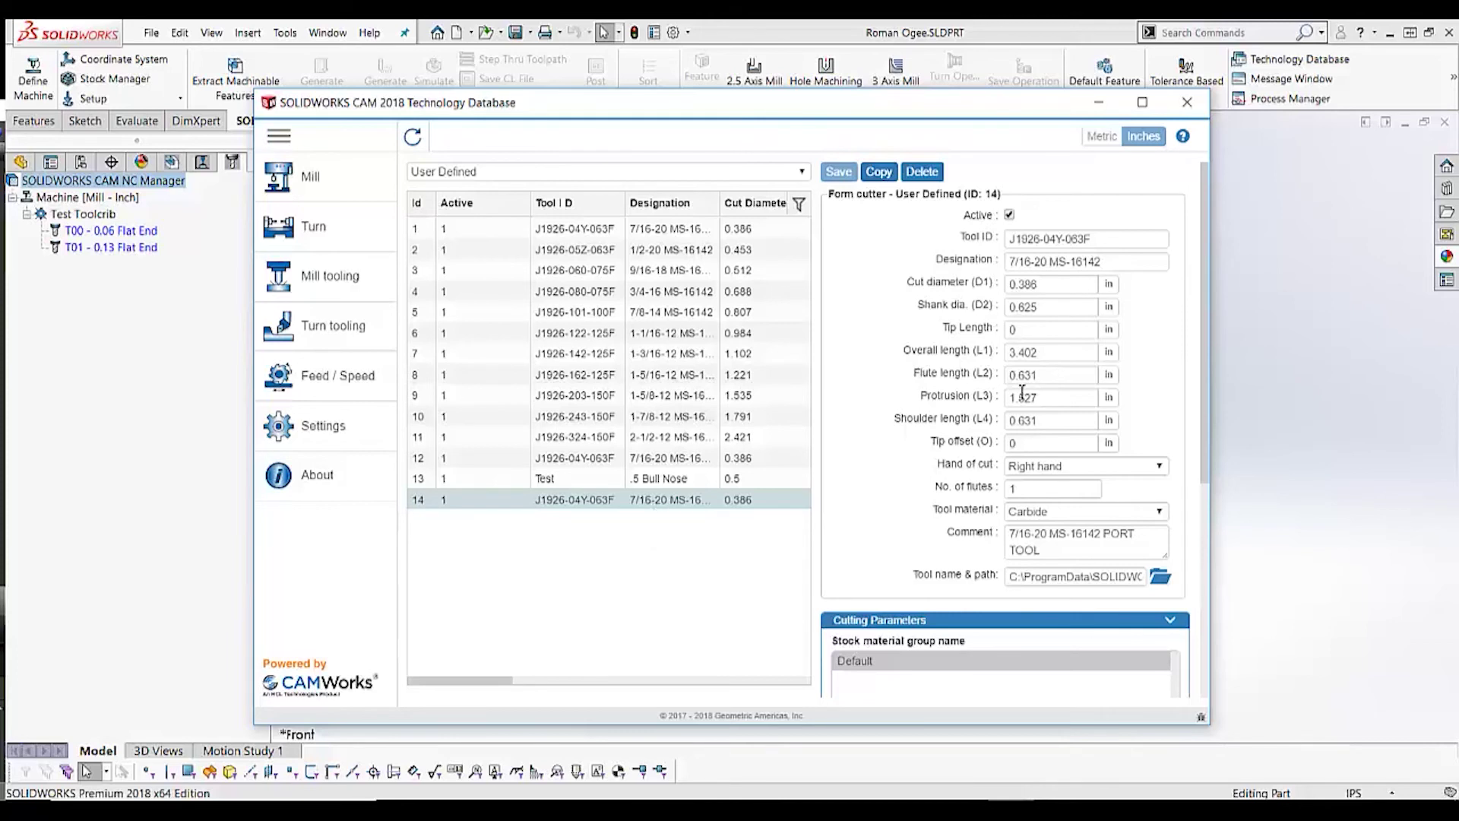
Step: Set both the Tool ID and the designation of the copied cutter to Roman Ogee
drag(1138, 240, 1002, 242)
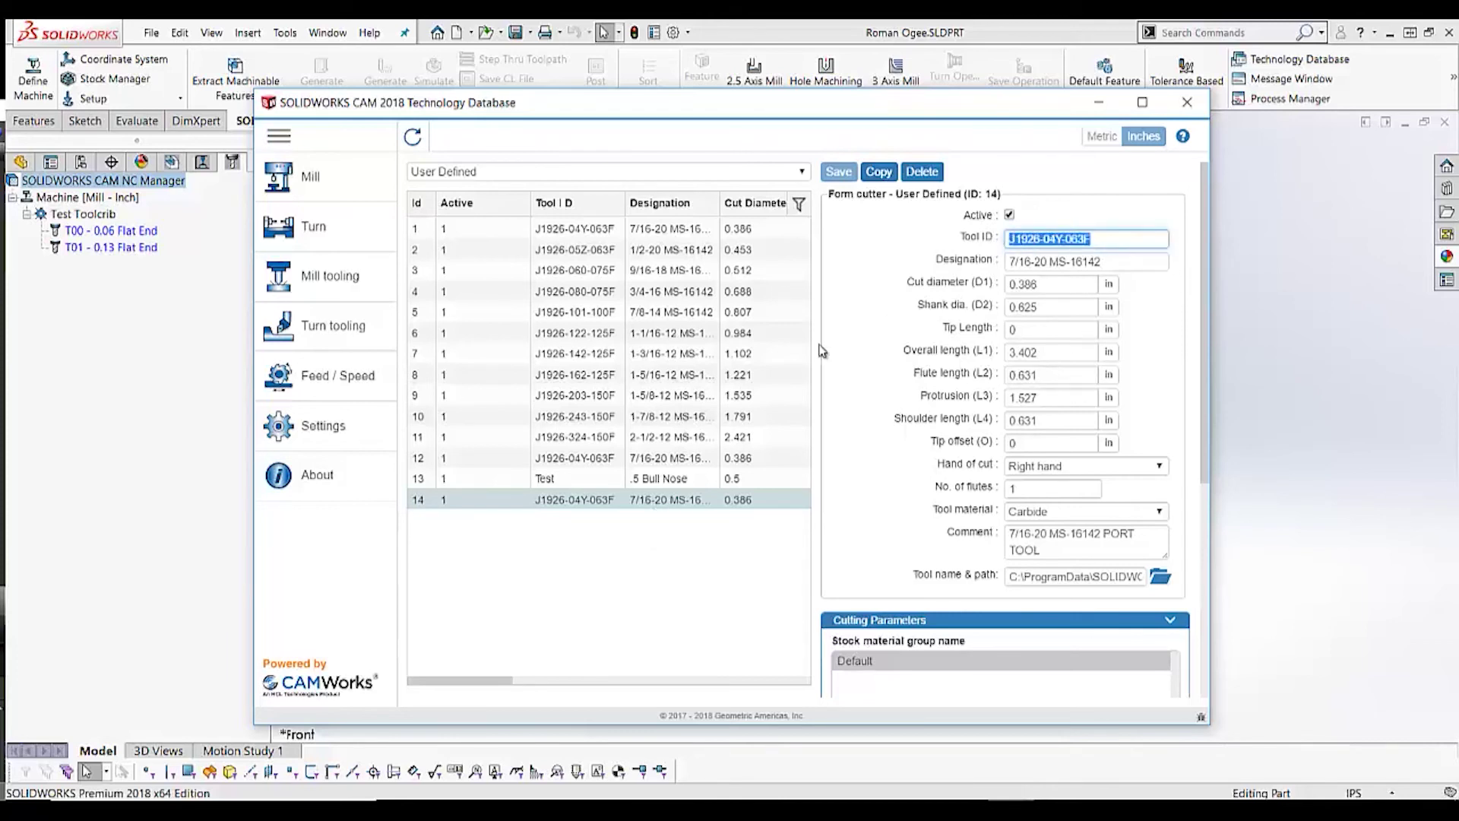
text(Roman)
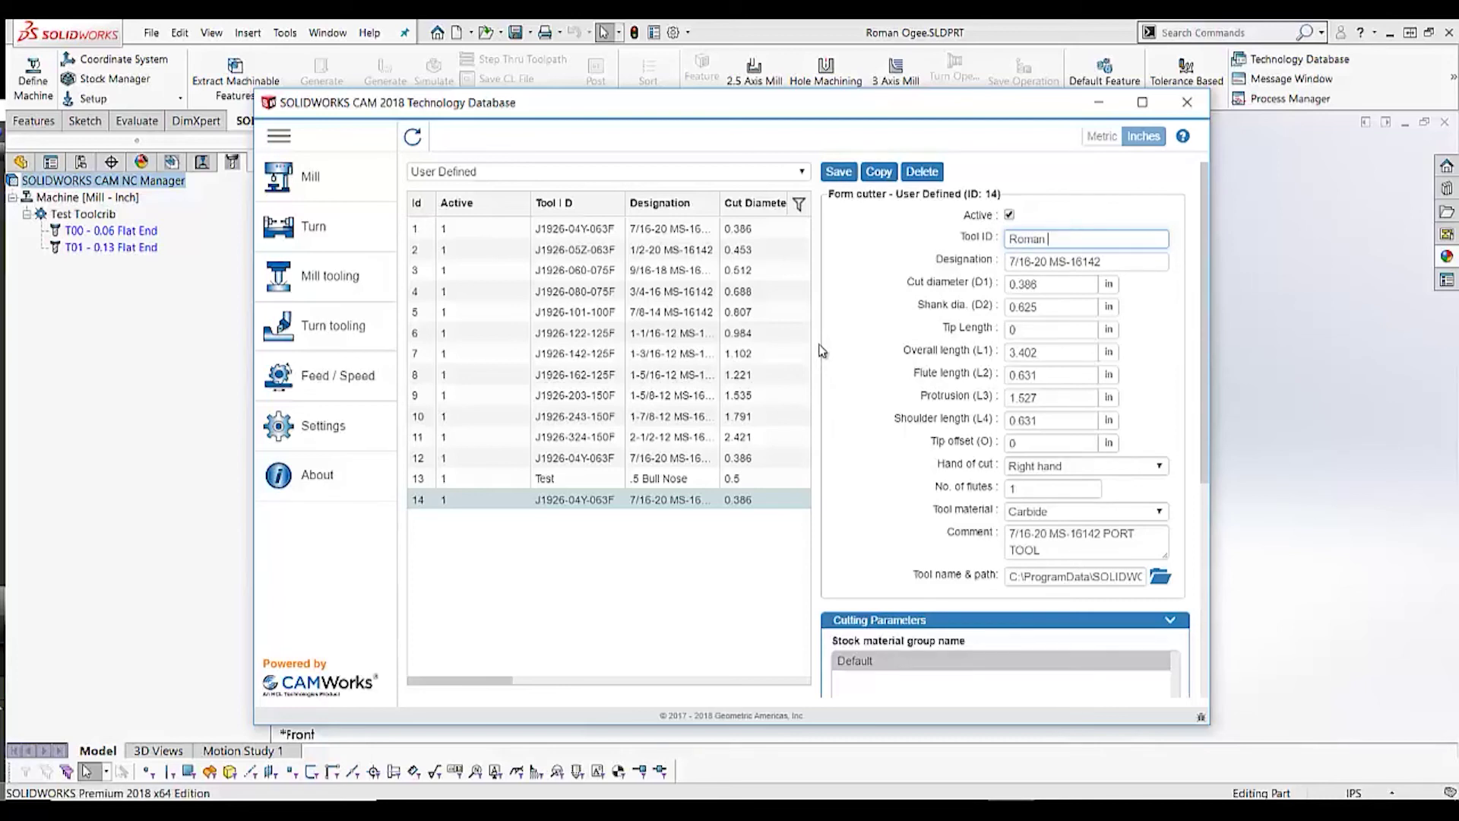
text(Ogee)
drag(1118, 262, 1007, 260)
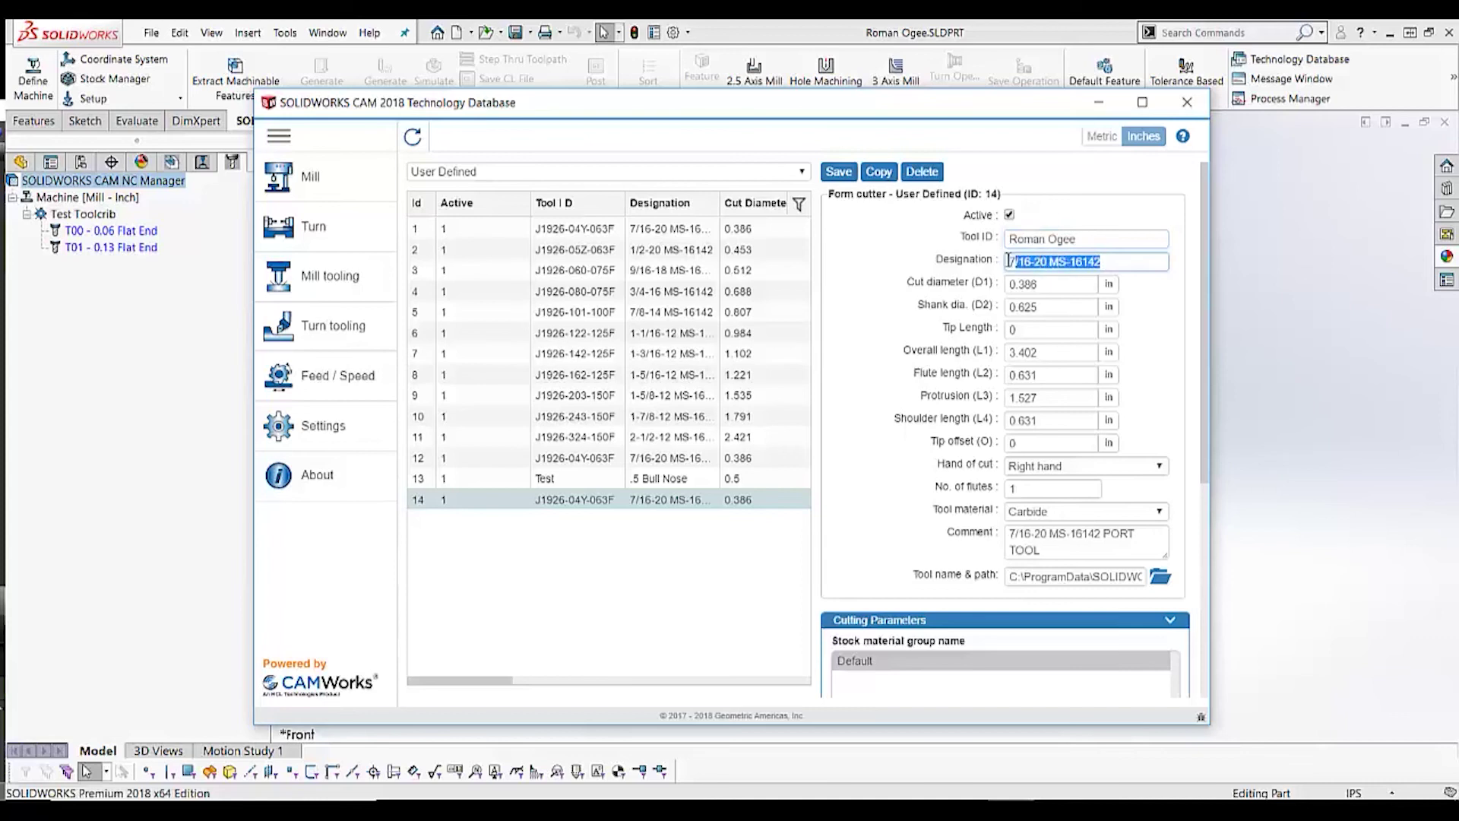
text(Rom)
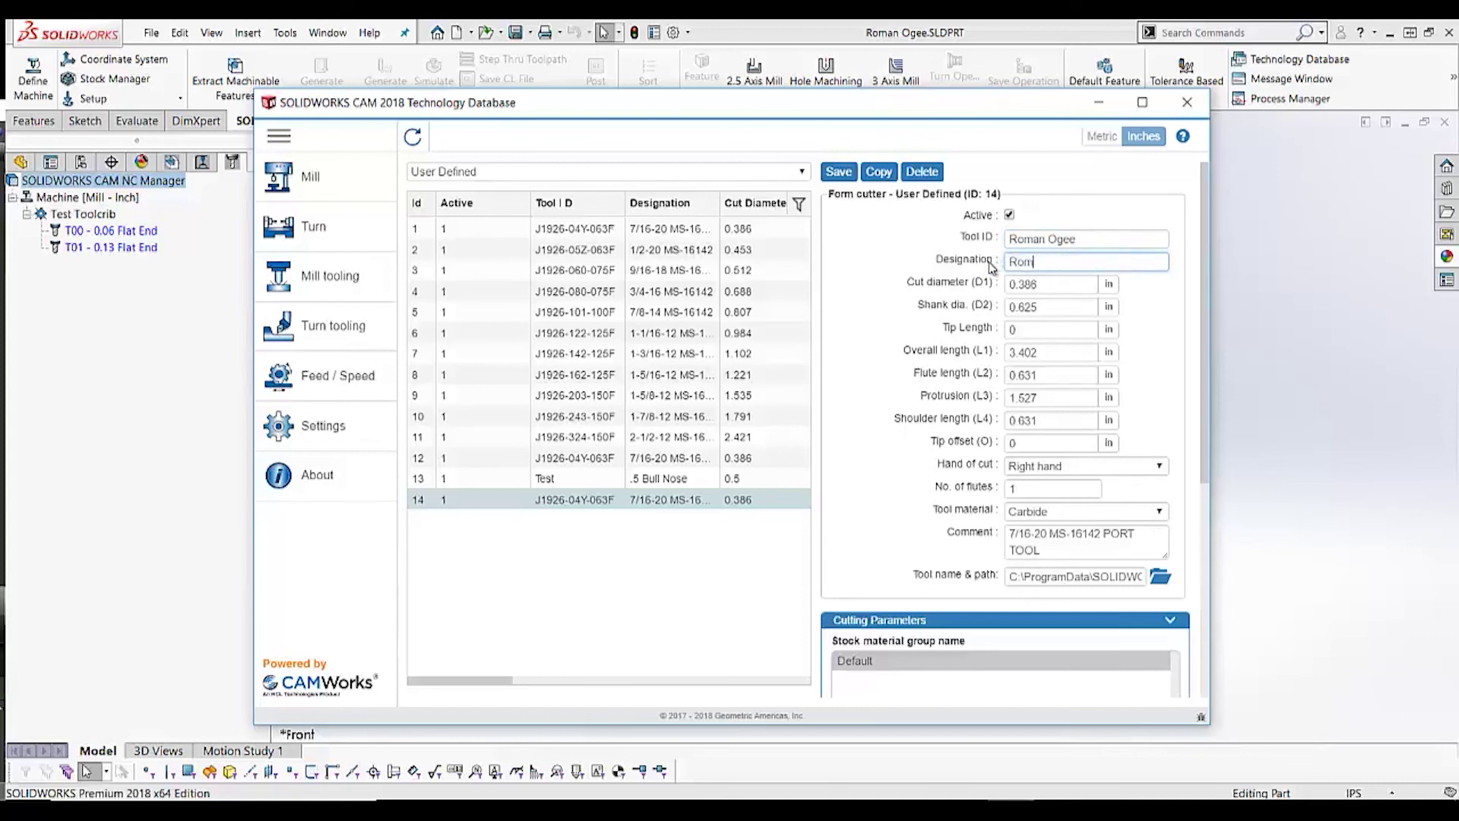
text(an Ogee)
Step: Set the Roman Ogee cutter's number of flutes to 2, keep Carbide as tool material, and clear its comment
click(1050, 491)
text(2)
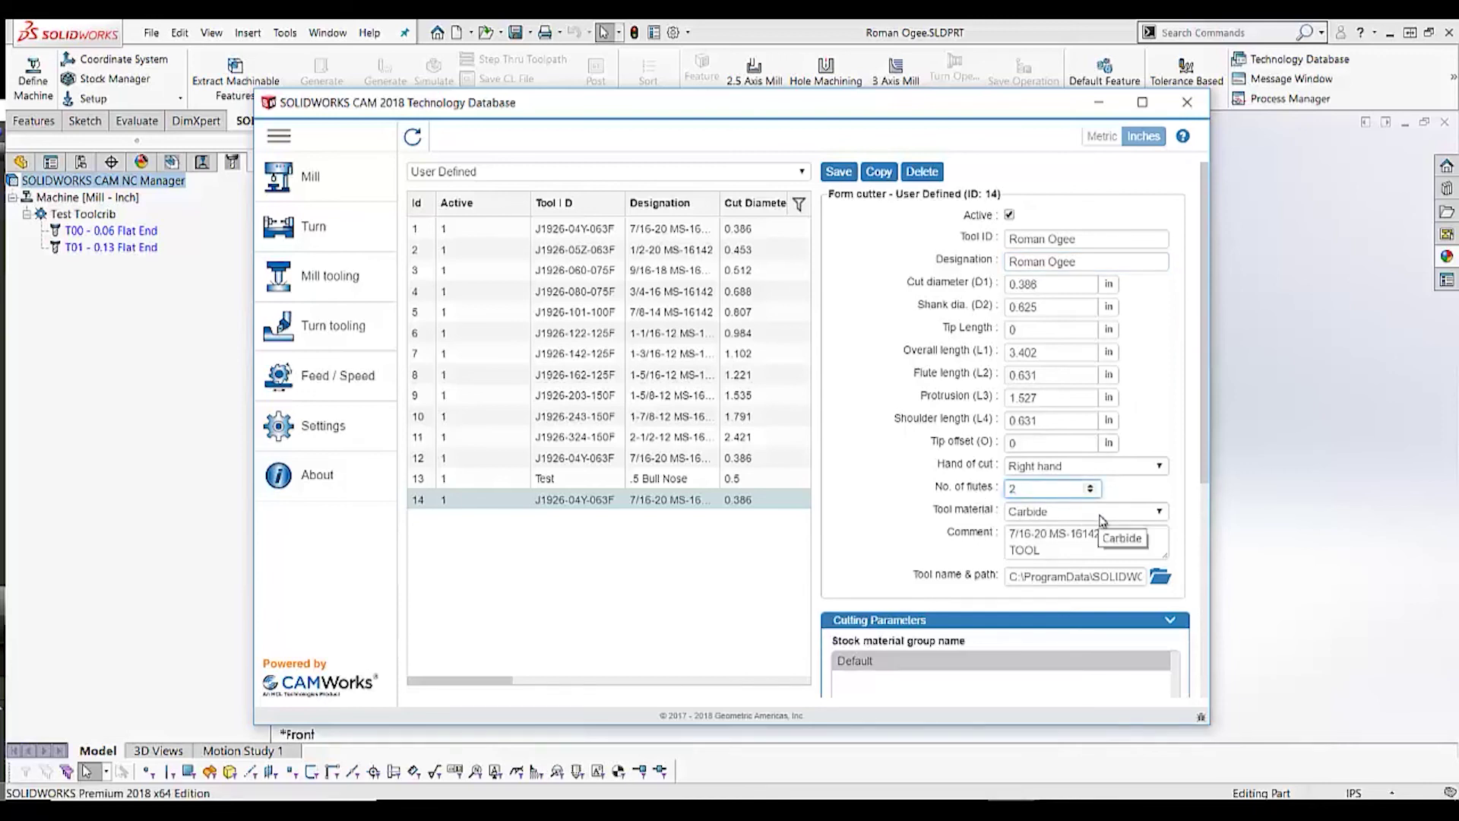
click(1161, 513)
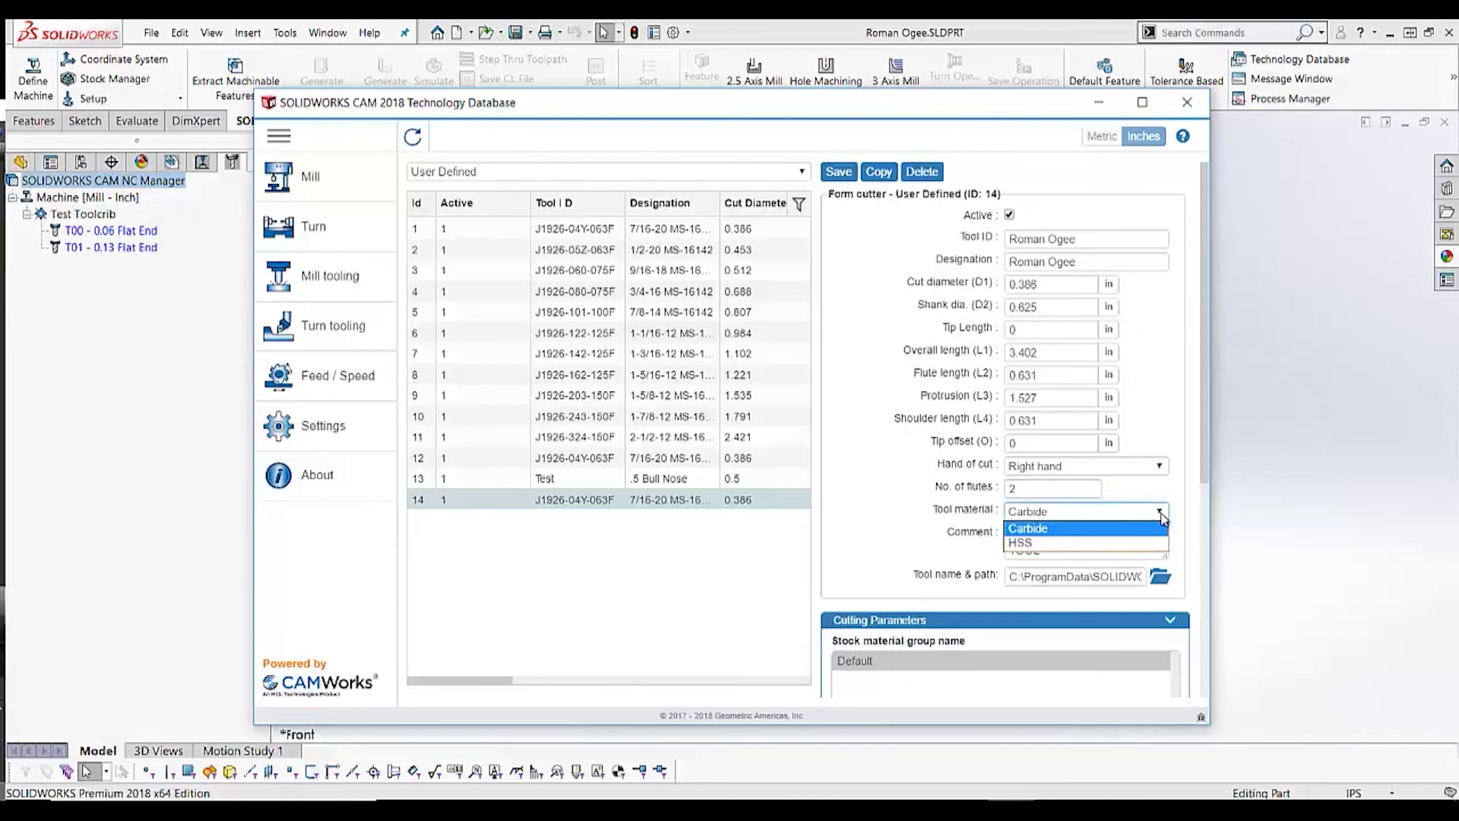
click(1161, 516)
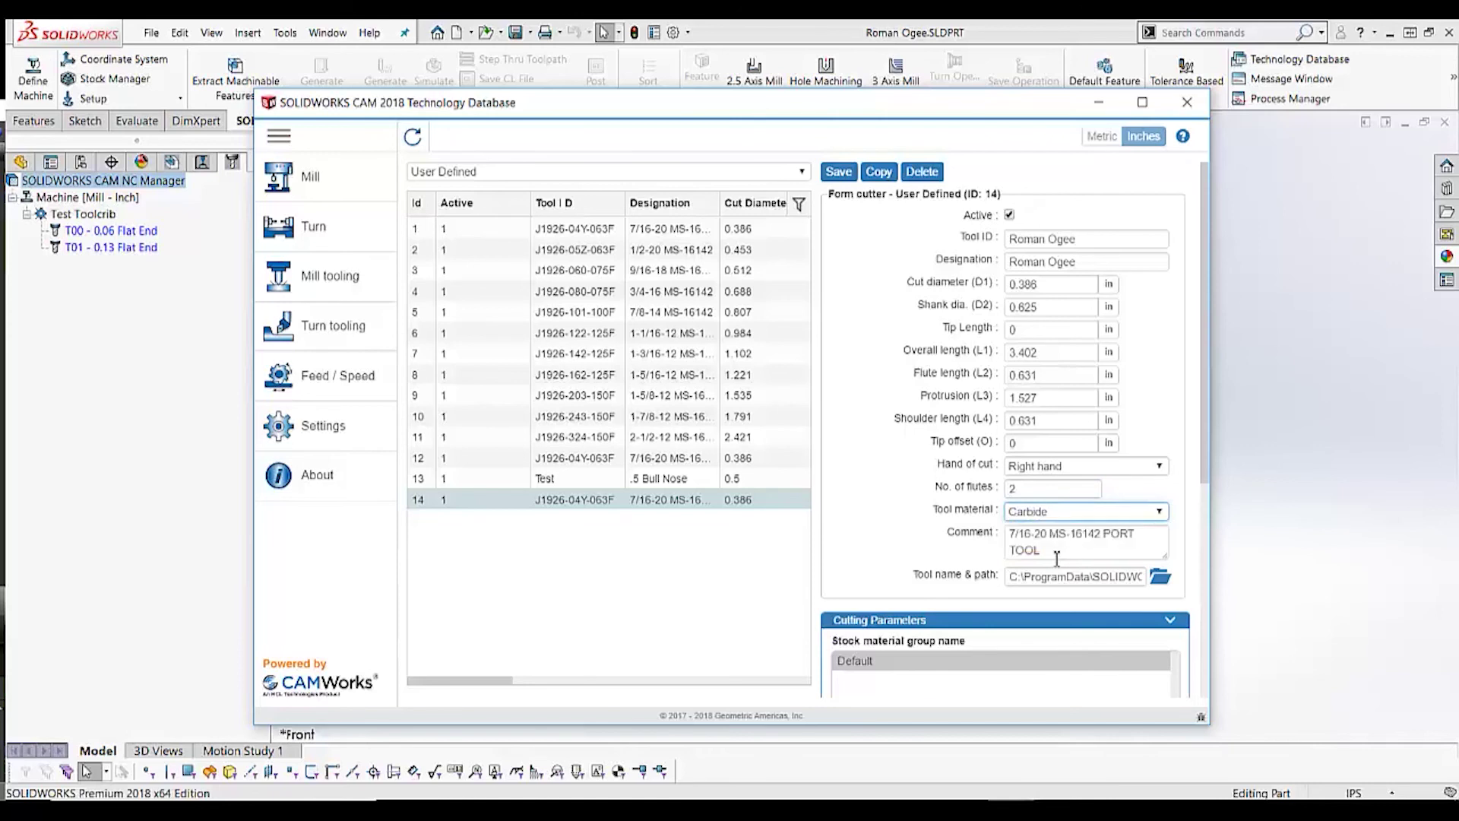
drag(1064, 551, 1005, 532)
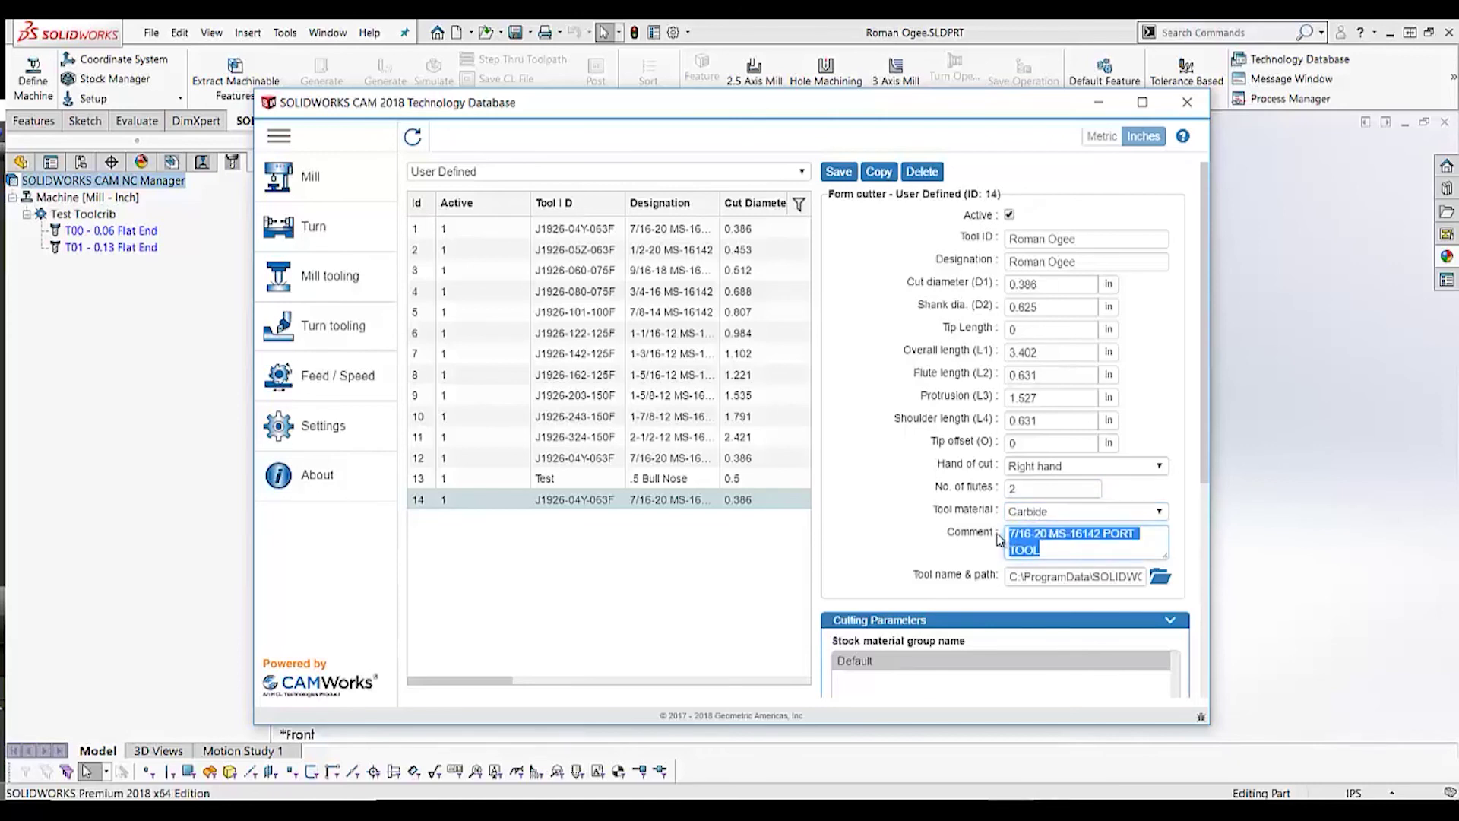
key(BackSpace)
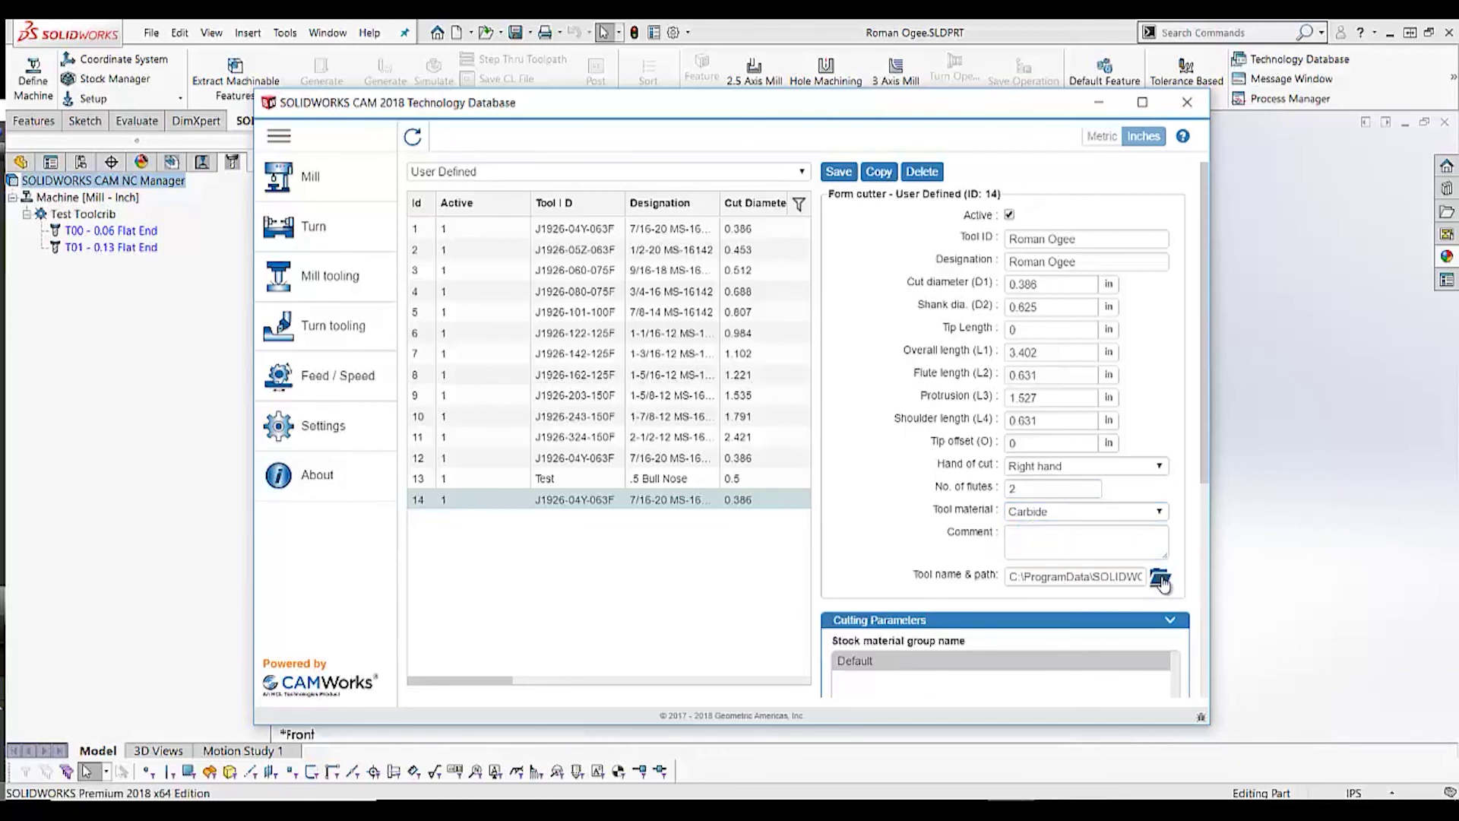
Step: Assign Roman Ogee.mt from the Tools and Tool Cribs Feb 20 2018 folder as the cutter's tool file
click(1160, 579)
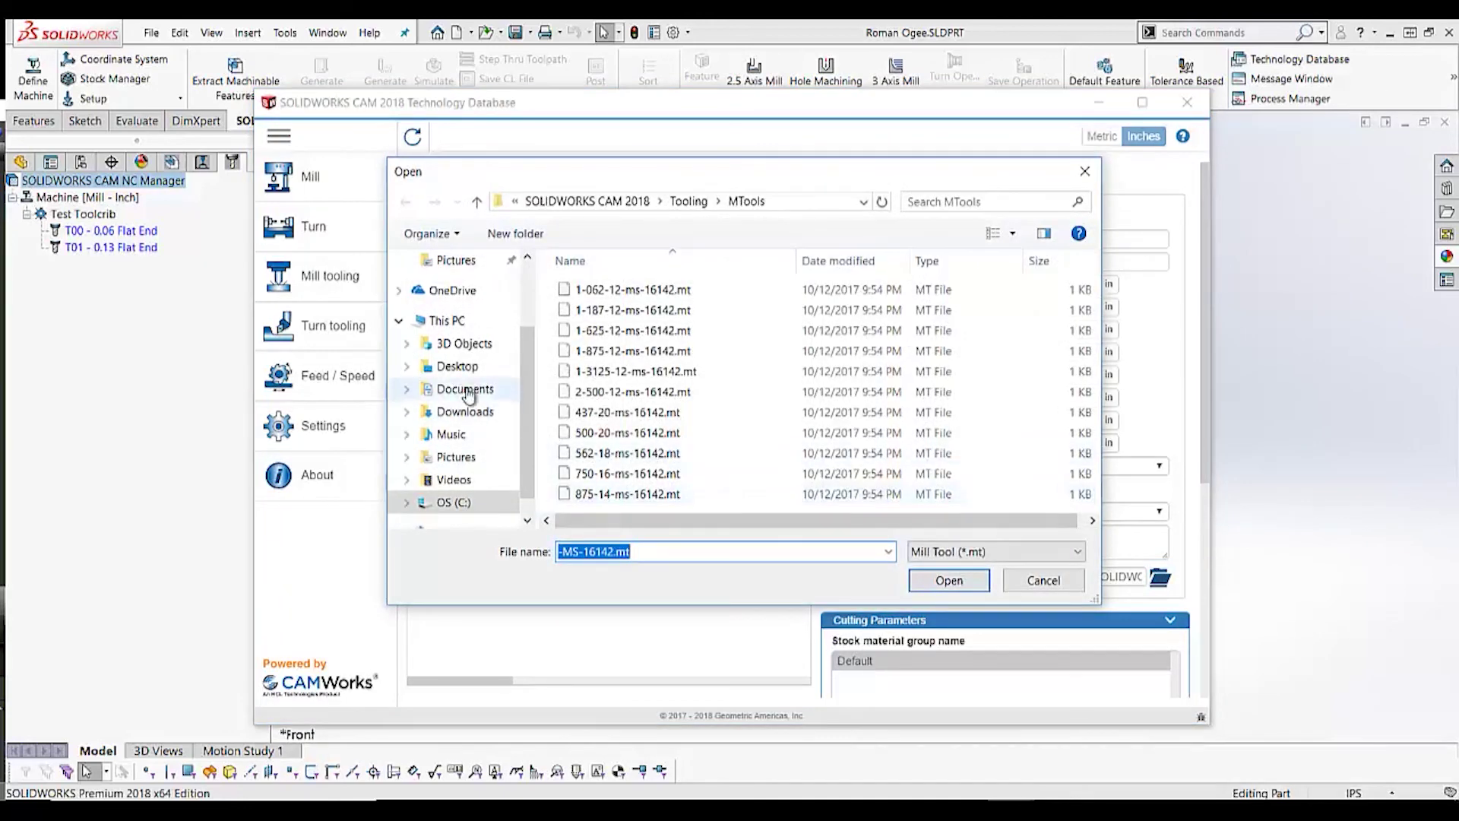
click(466, 388)
double_click(722, 373)
double_click(668, 311)
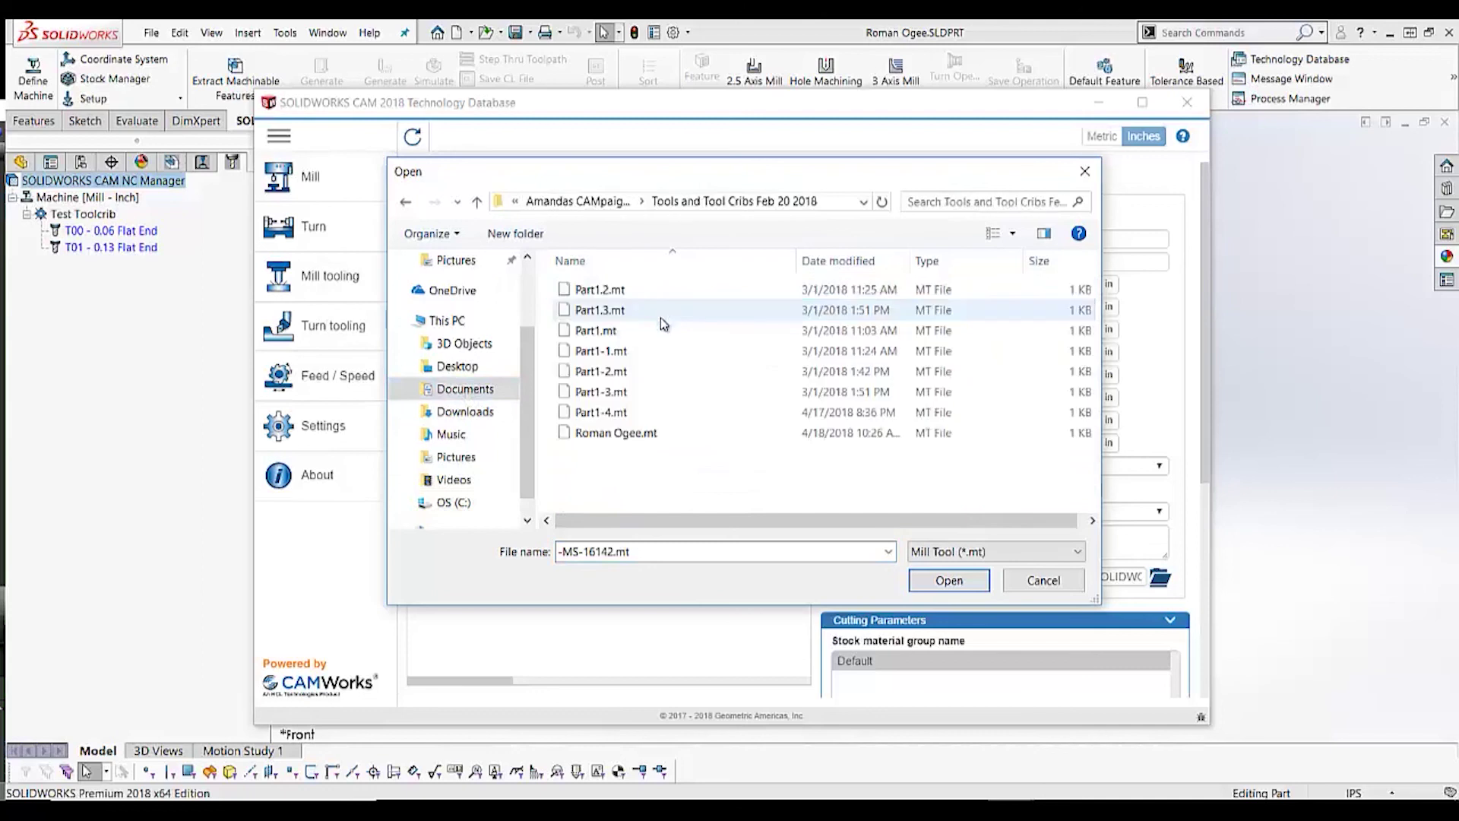
click(640, 435)
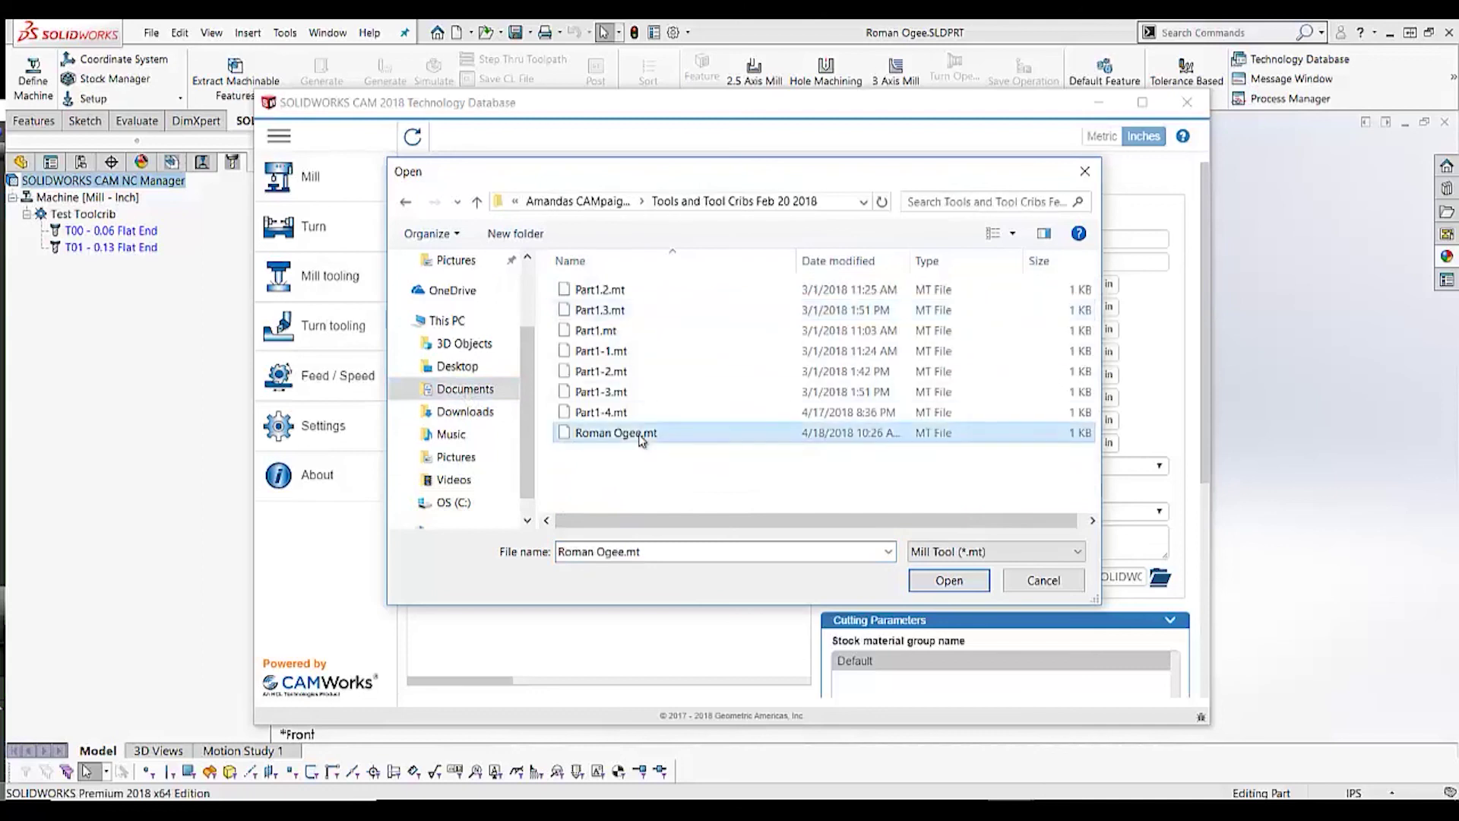
click(948, 580)
Step: Add the Aluminum Alloys stock material group to the cutter's cutting parameters and select it for editing
scroll(1201, 515, down, 3)
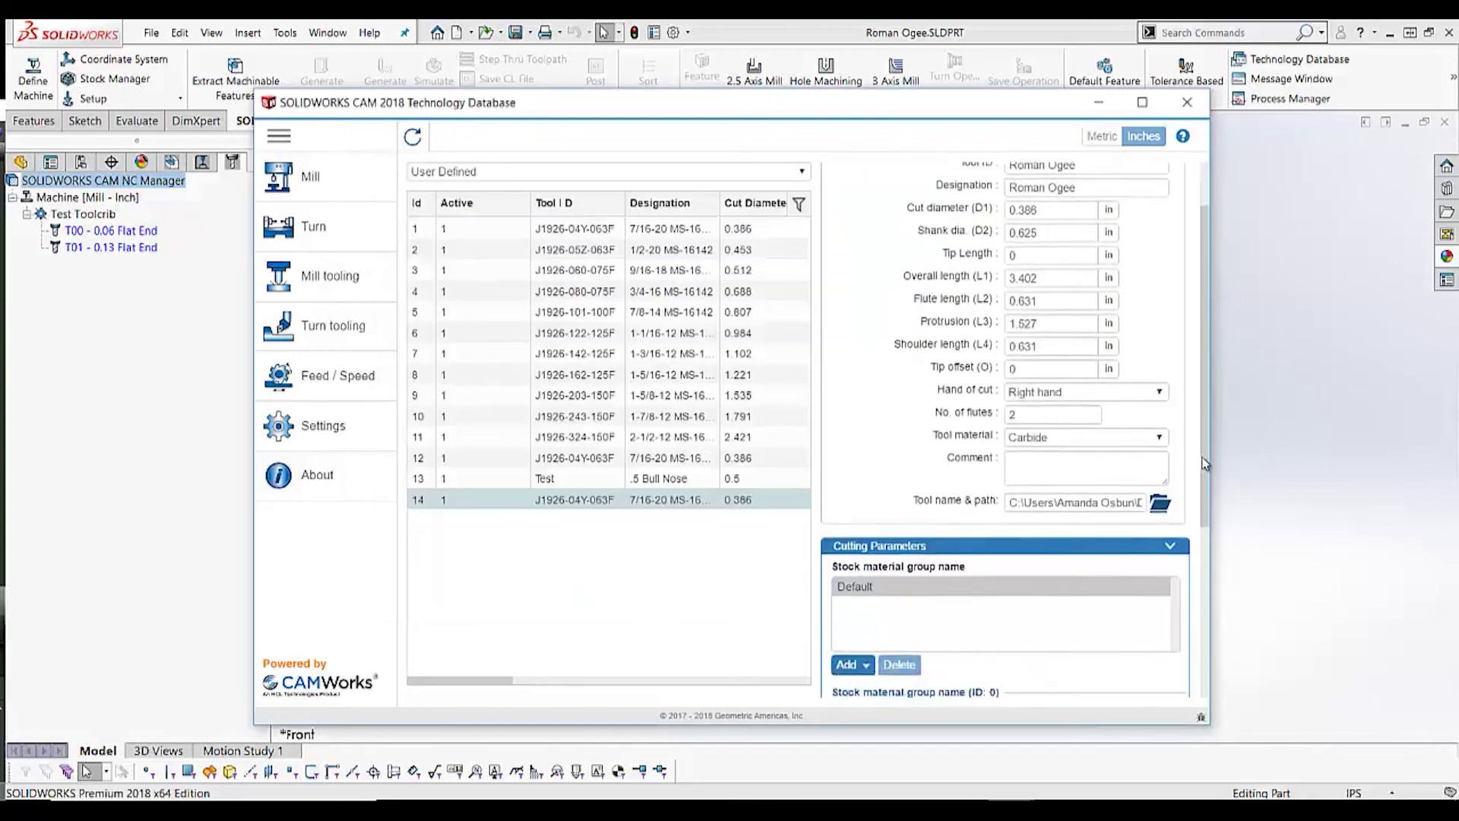
scroll(1201, 509, down, 3)
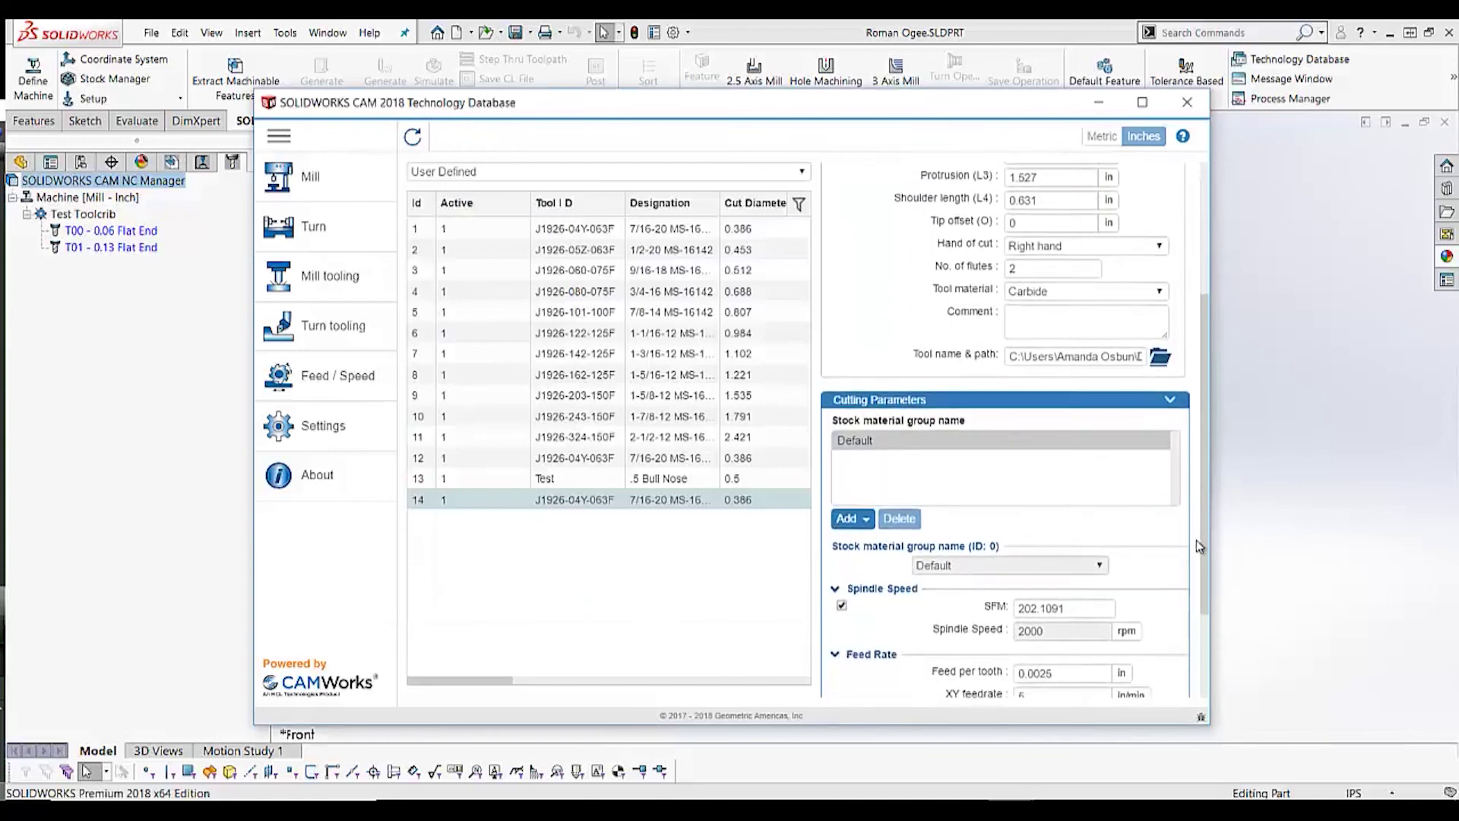
scroll(1195, 557, down, 5)
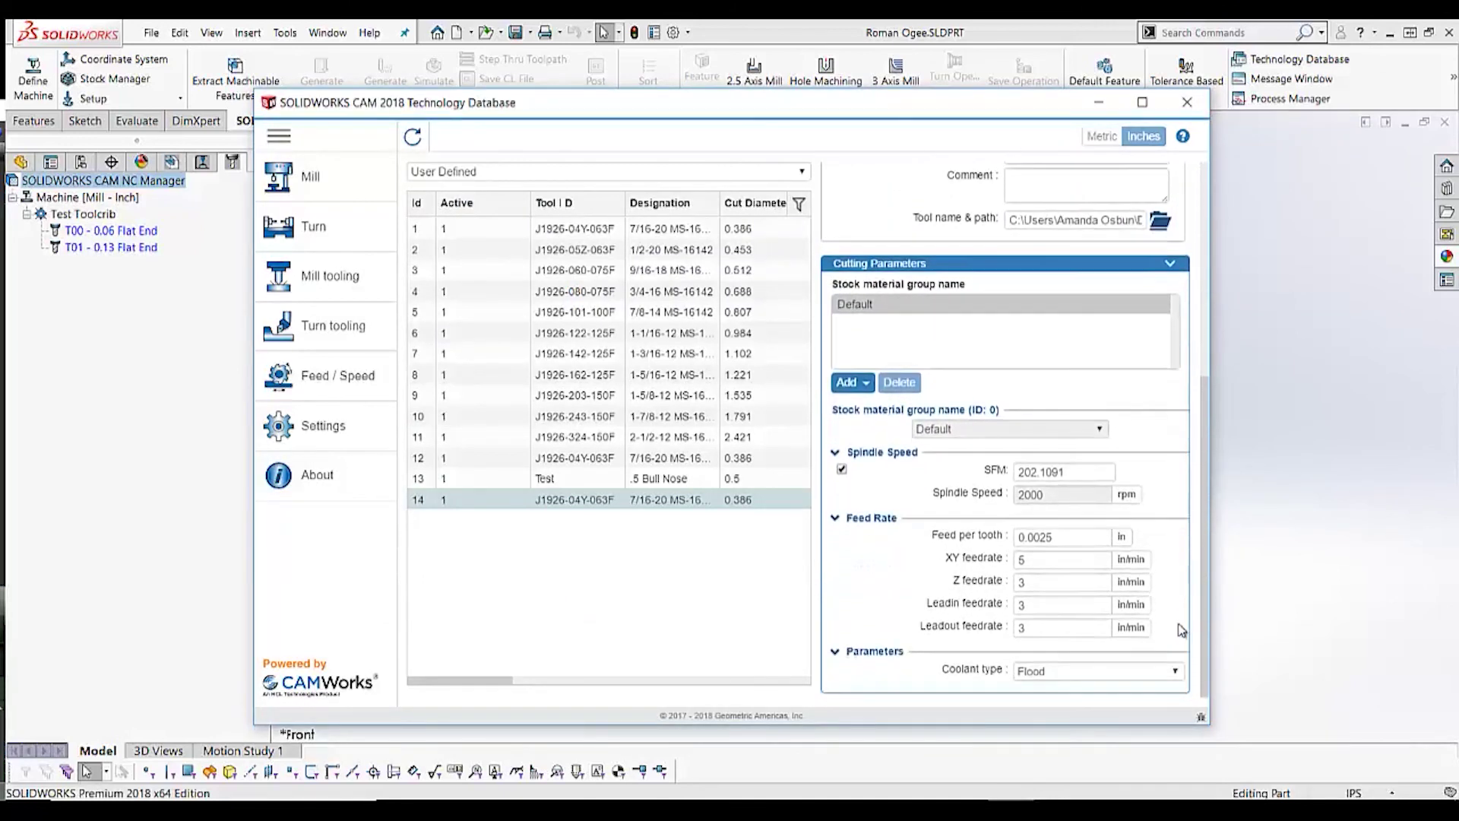
click(868, 385)
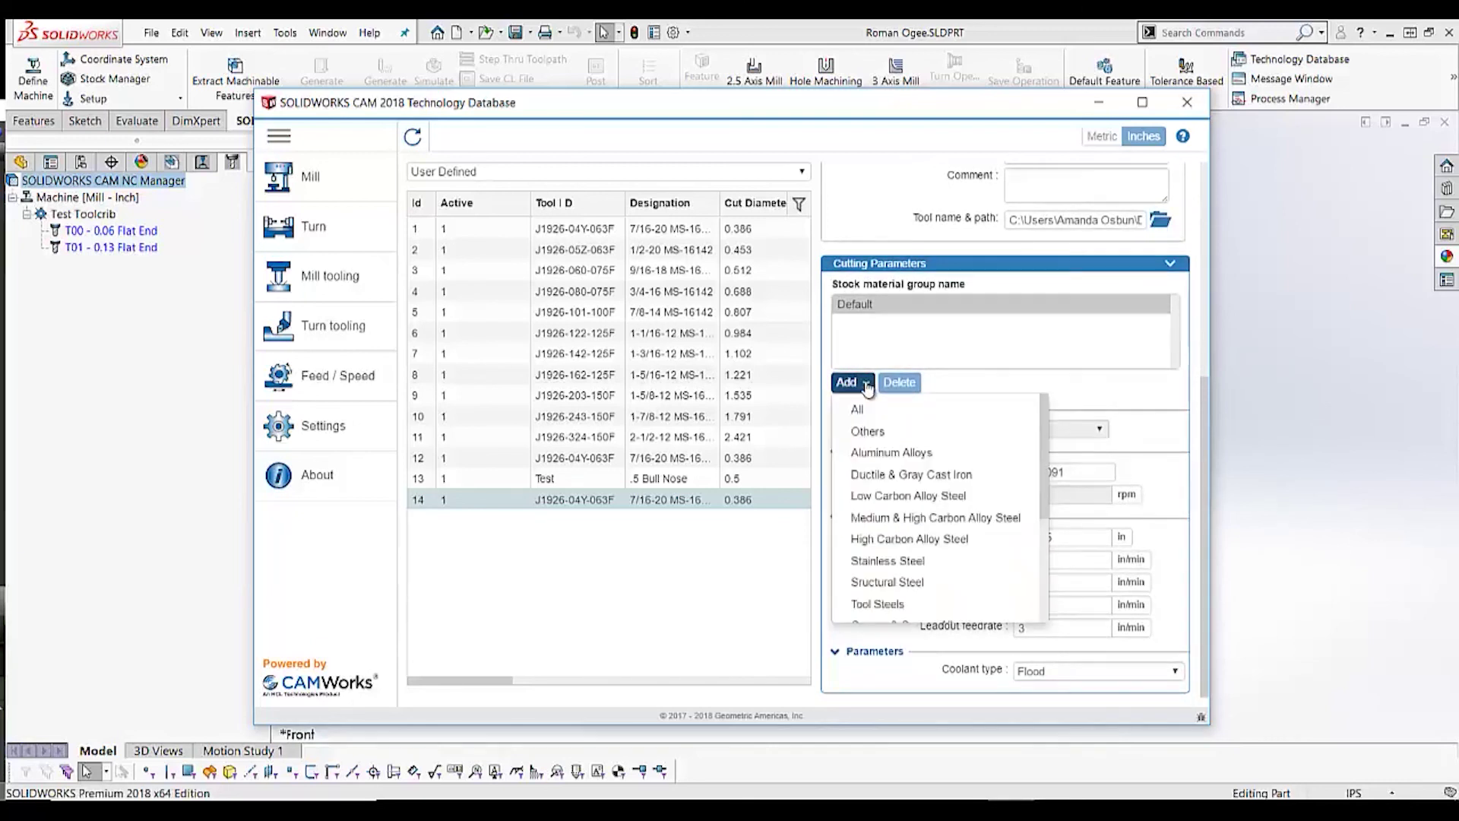
click(919, 453)
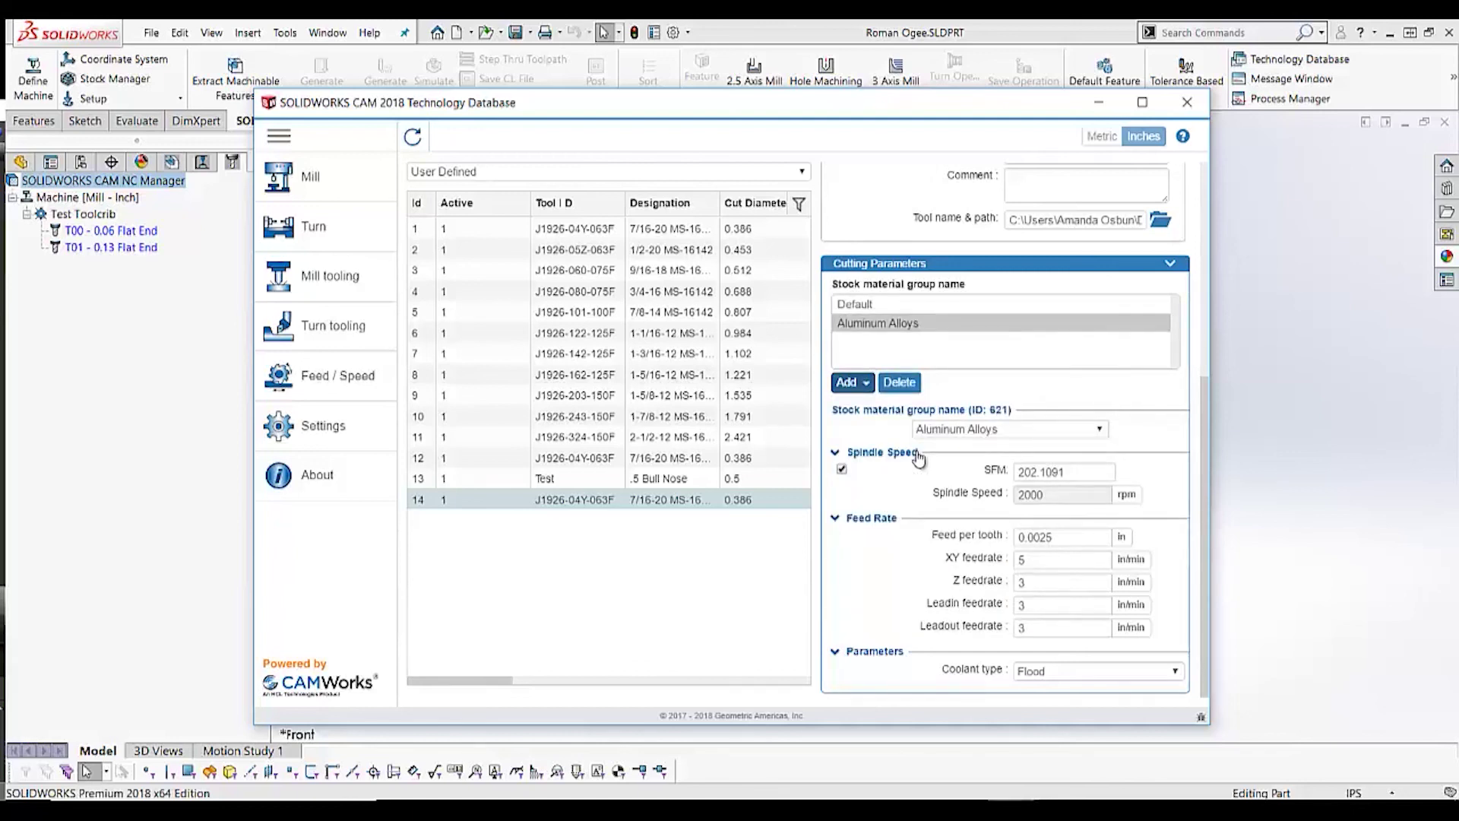
click(962, 325)
click(928, 301)
click(877, 323)
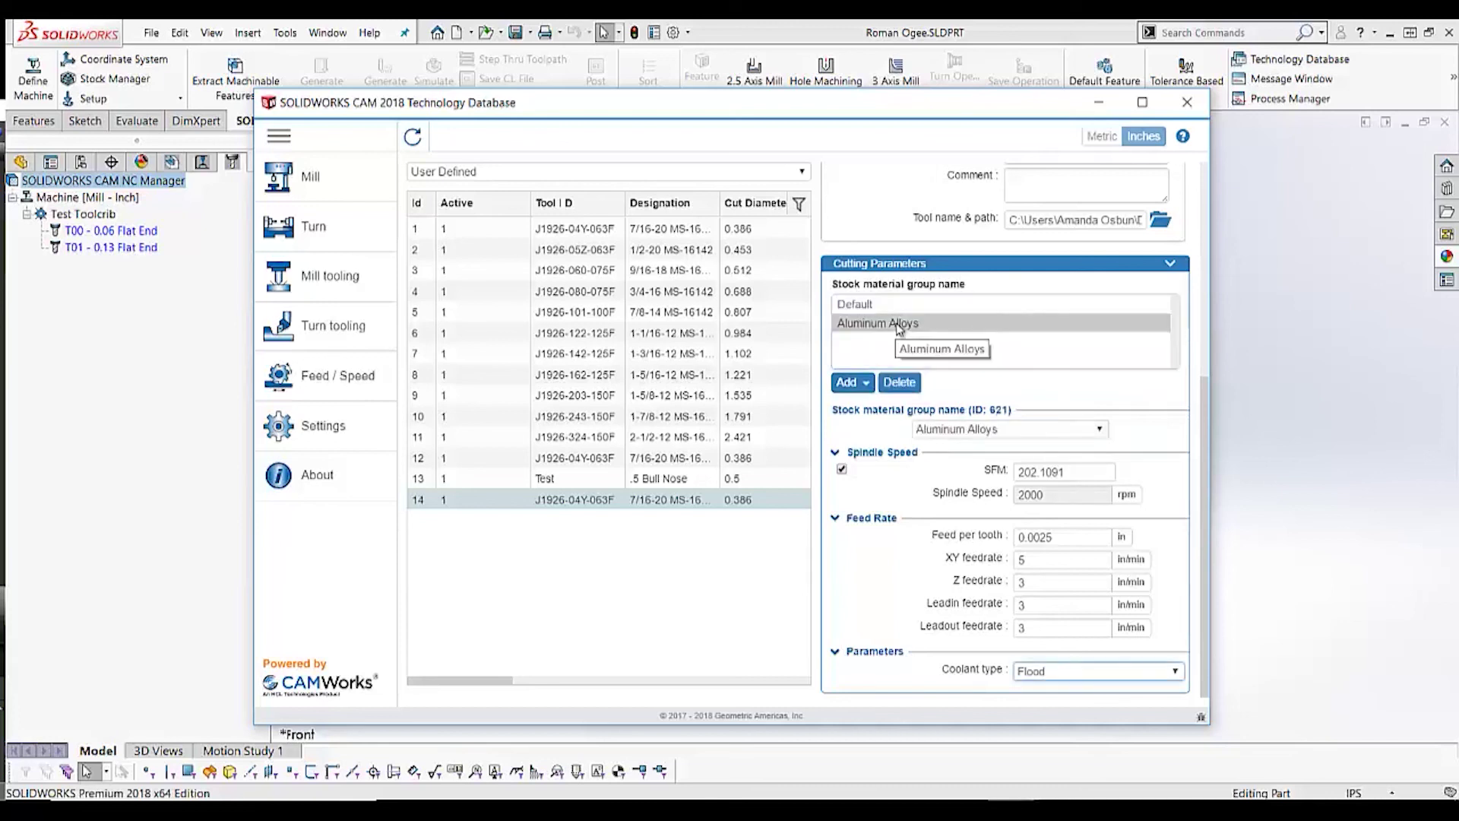
Step: Set the coolant type for Aluminum Alloys to Off and save the Roman Ogee cutter record
click(1084, 679)
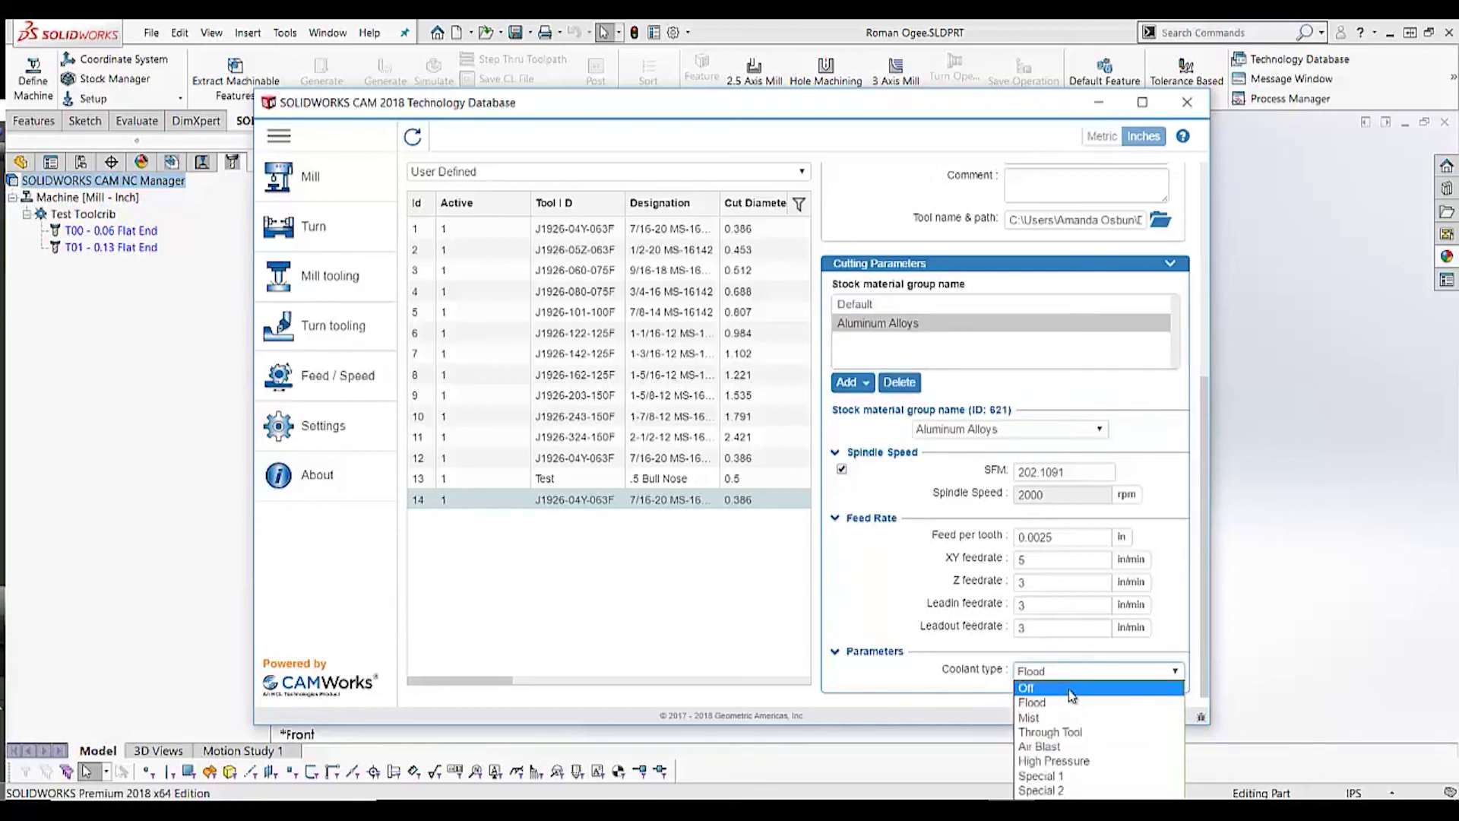
click(1072, 694)
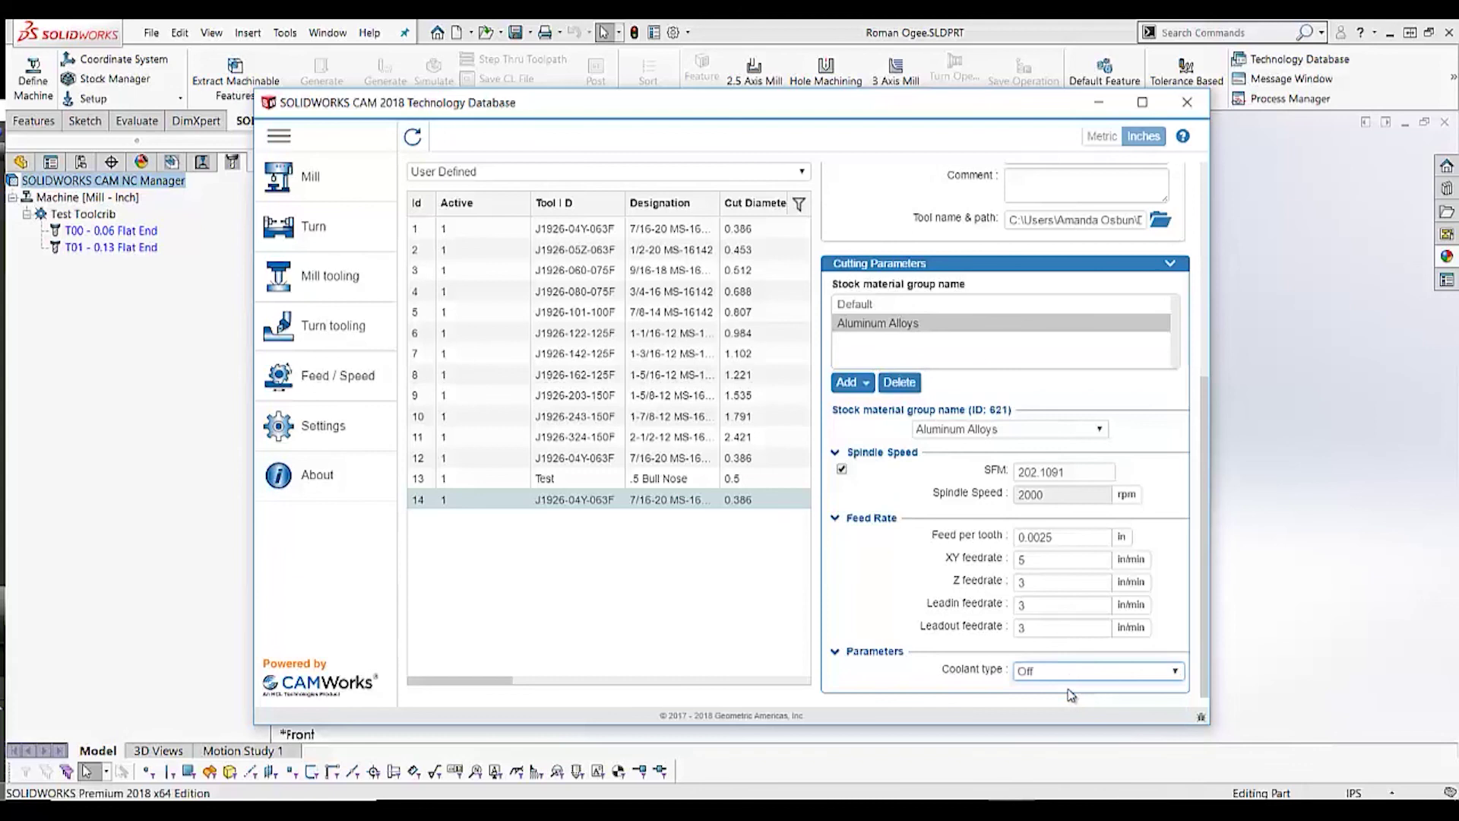
scroll(1052, 500, up, 5)
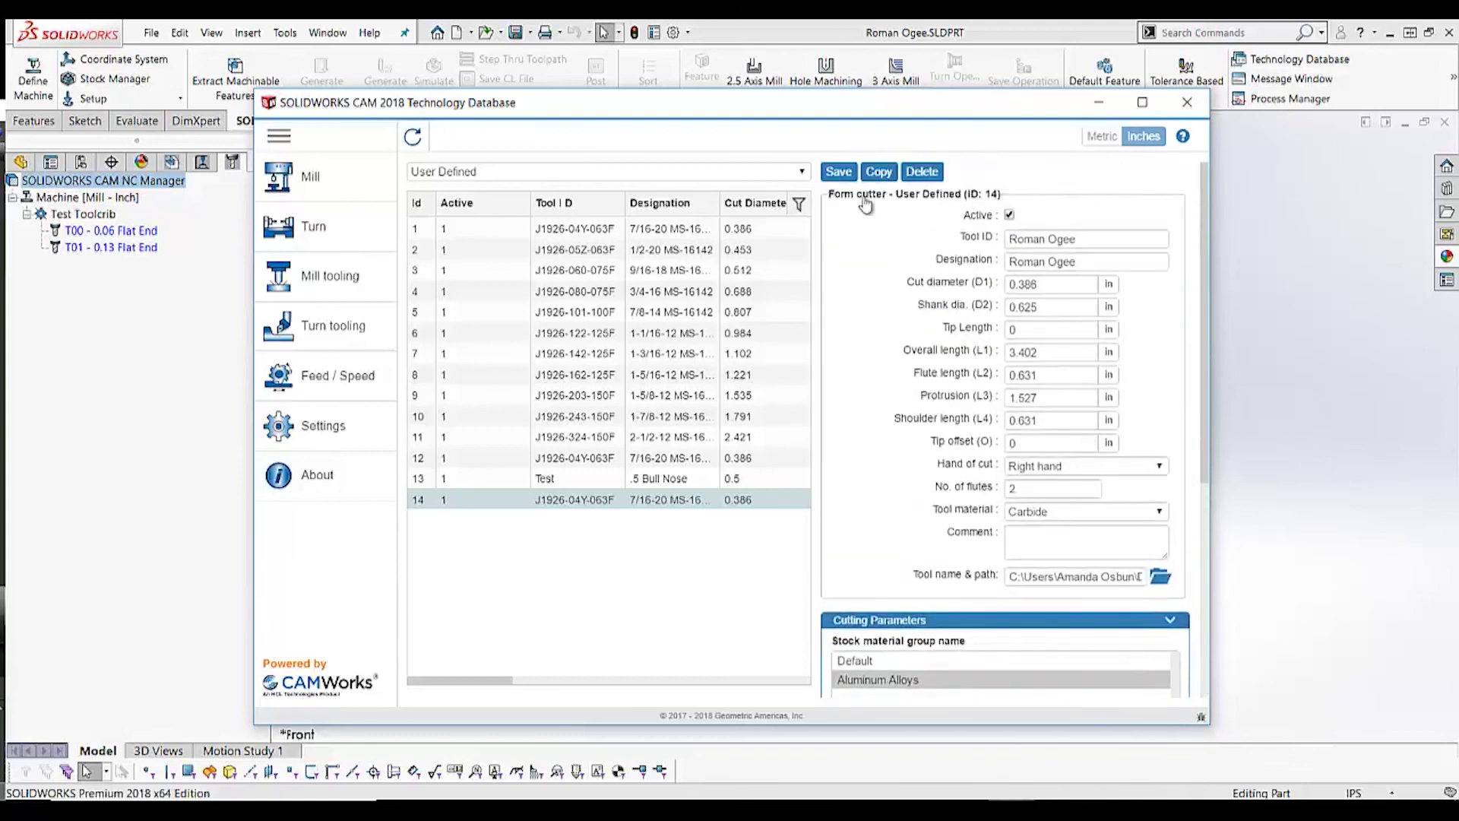
click(840, 174)
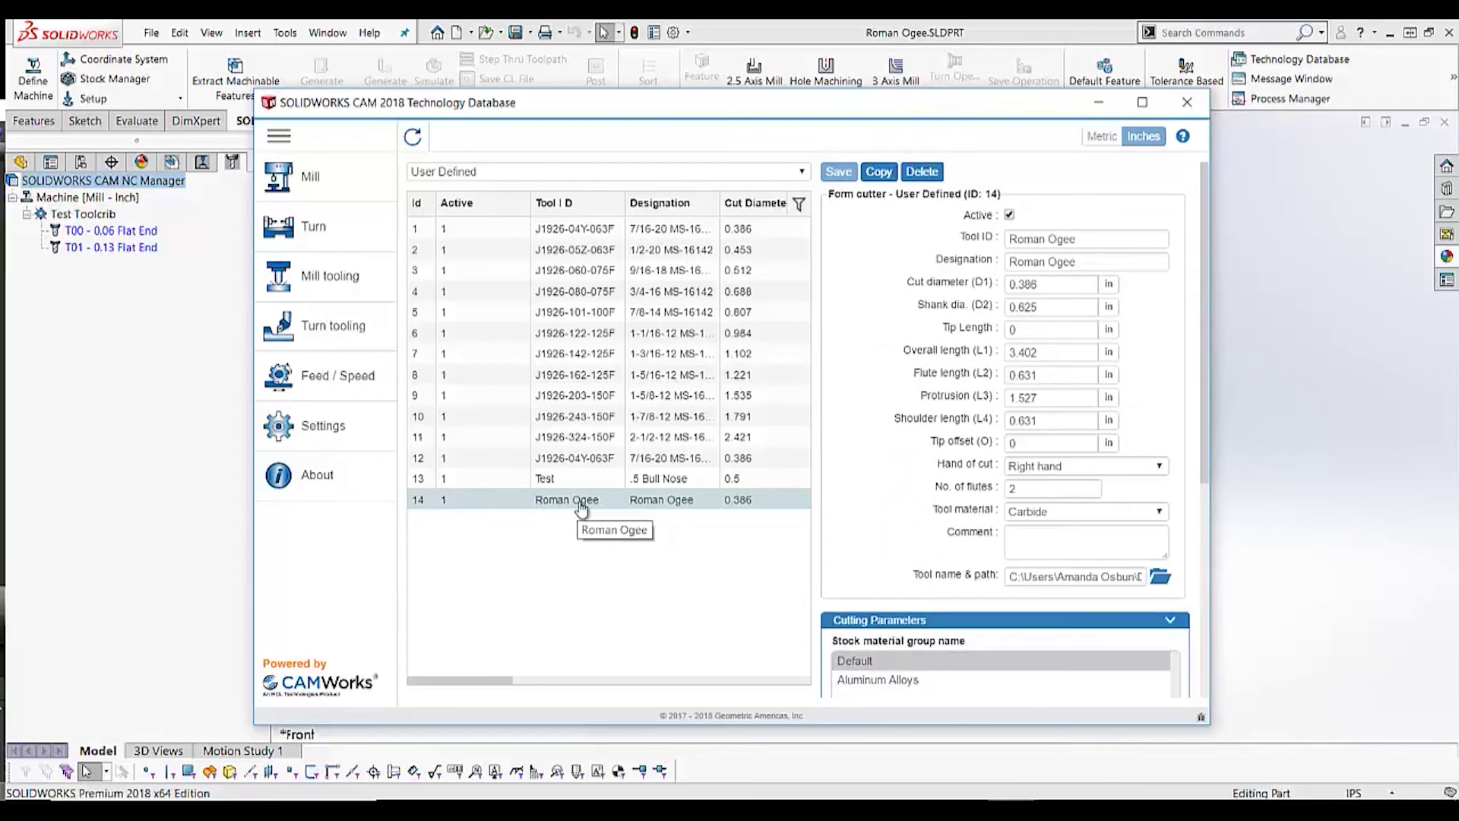
Step: Close the Technology Database and switch to the Part1 document
key(alt+F4)
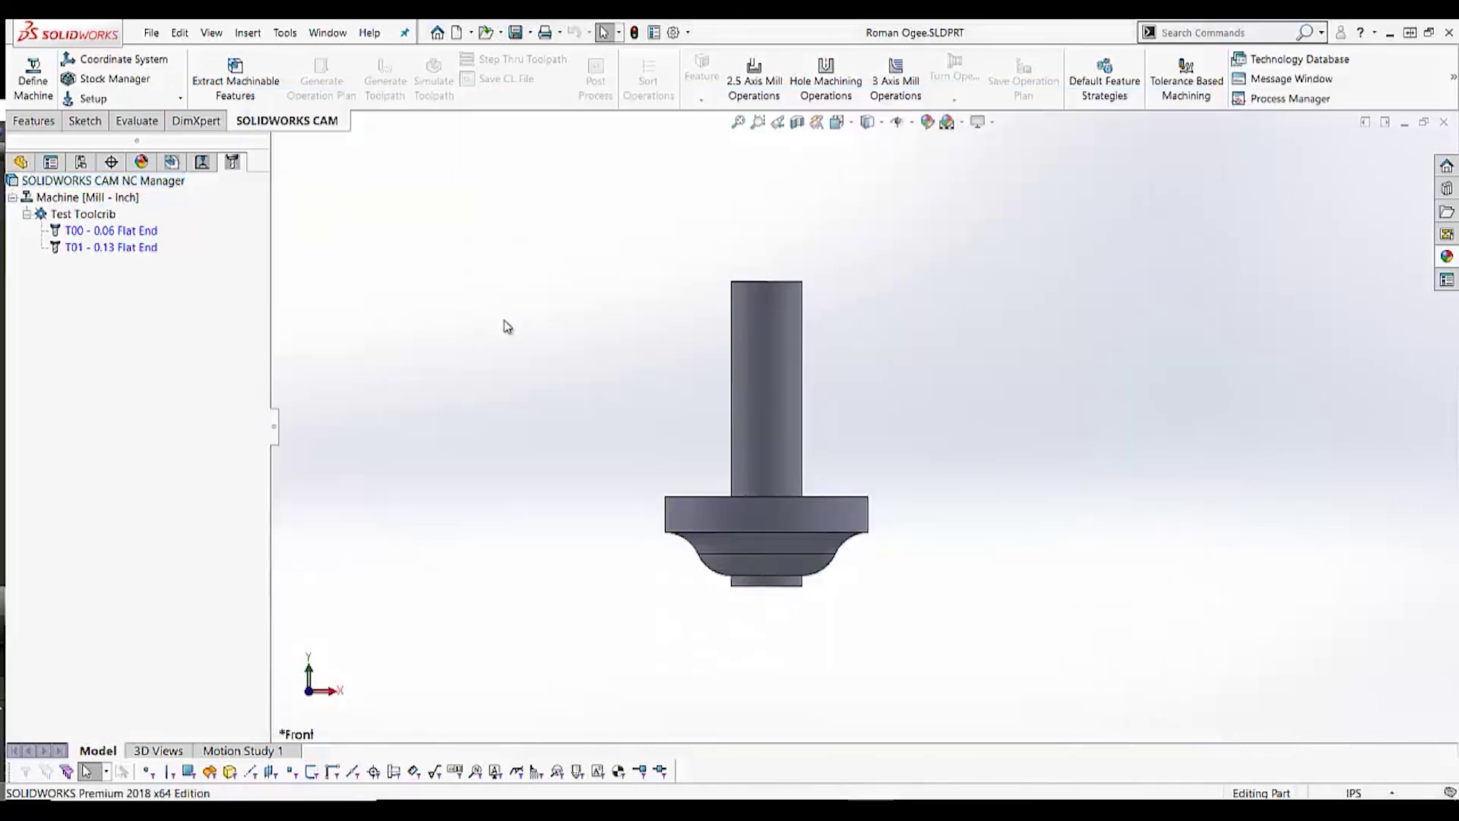
click(328, 33)
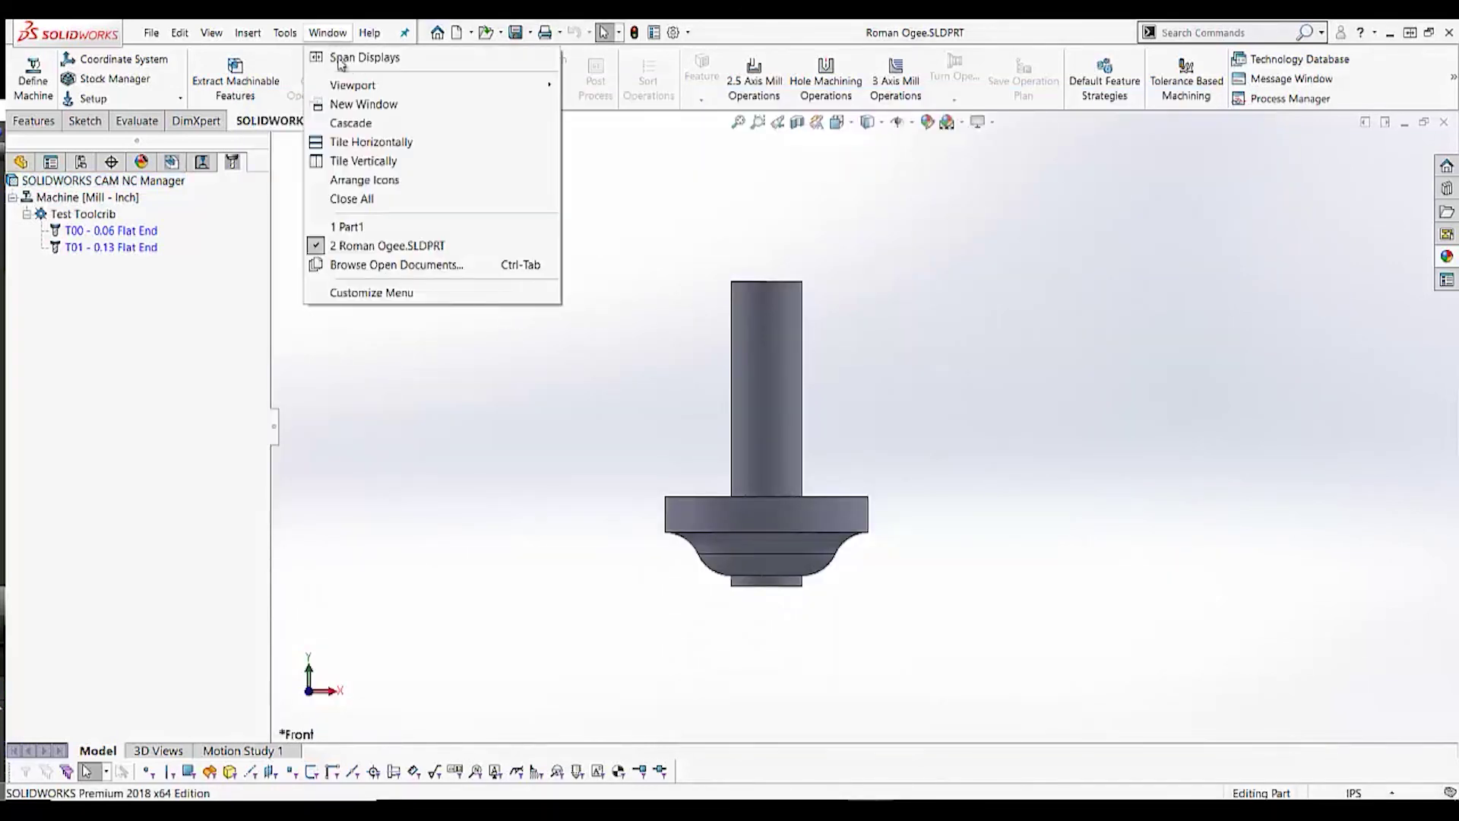
click(391, 229)
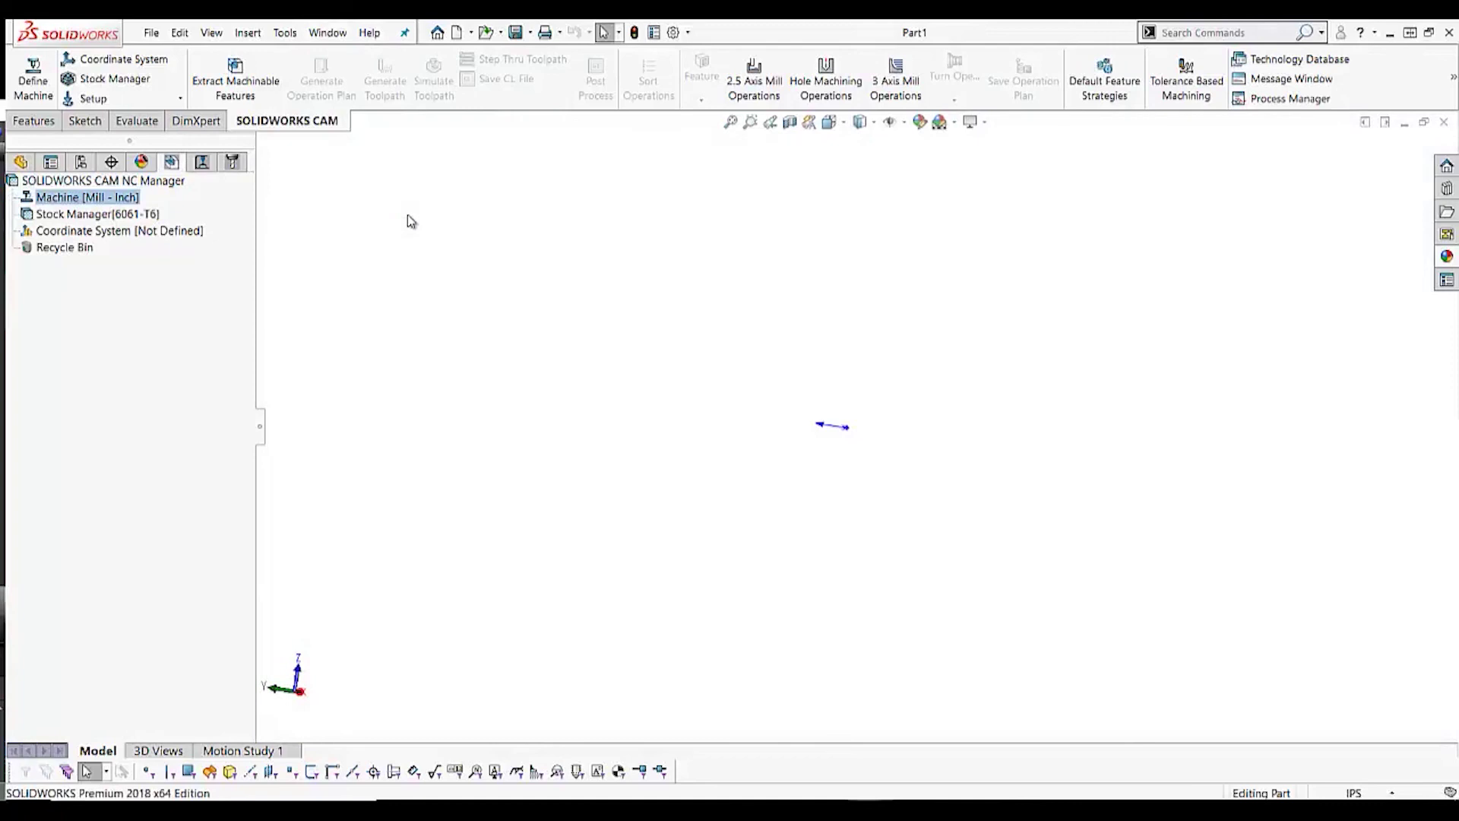
Step: Start adding a tool to the mill machine's active tool crib, choosing the Roman Ogee cutter from the user-defined tools
double_click(31, 198)
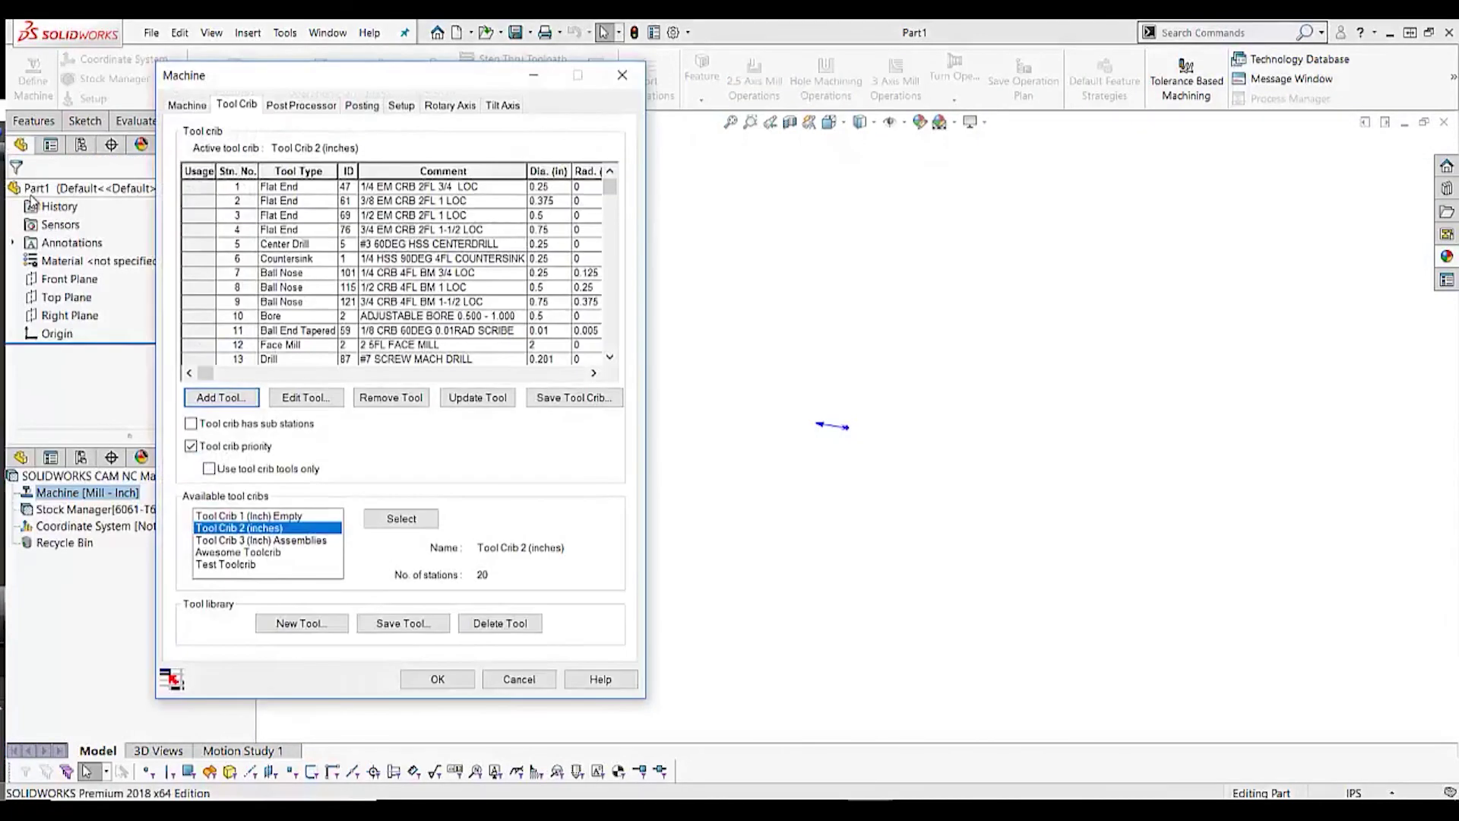
click(247, 400)
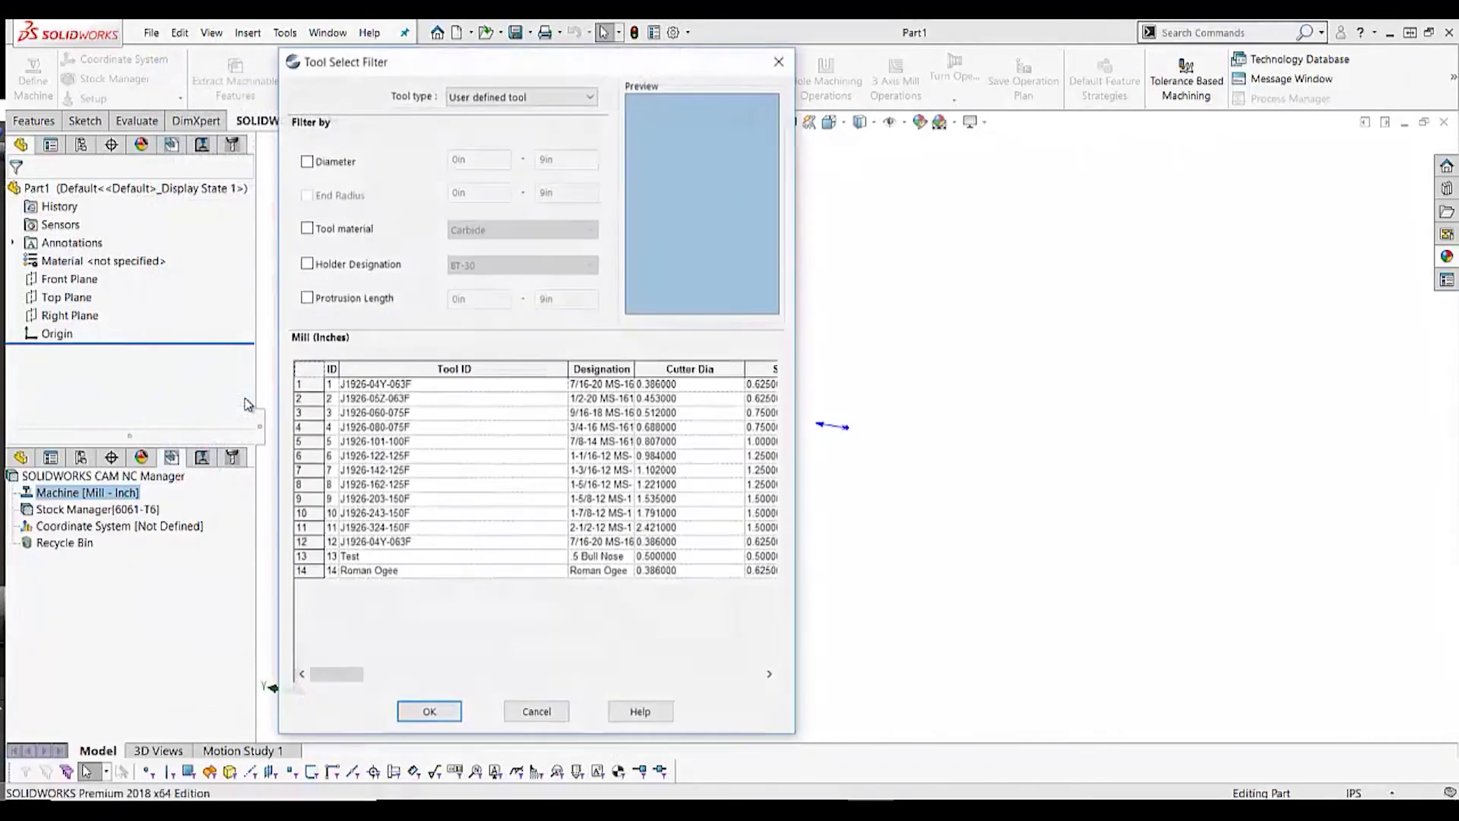
click(528, 94)
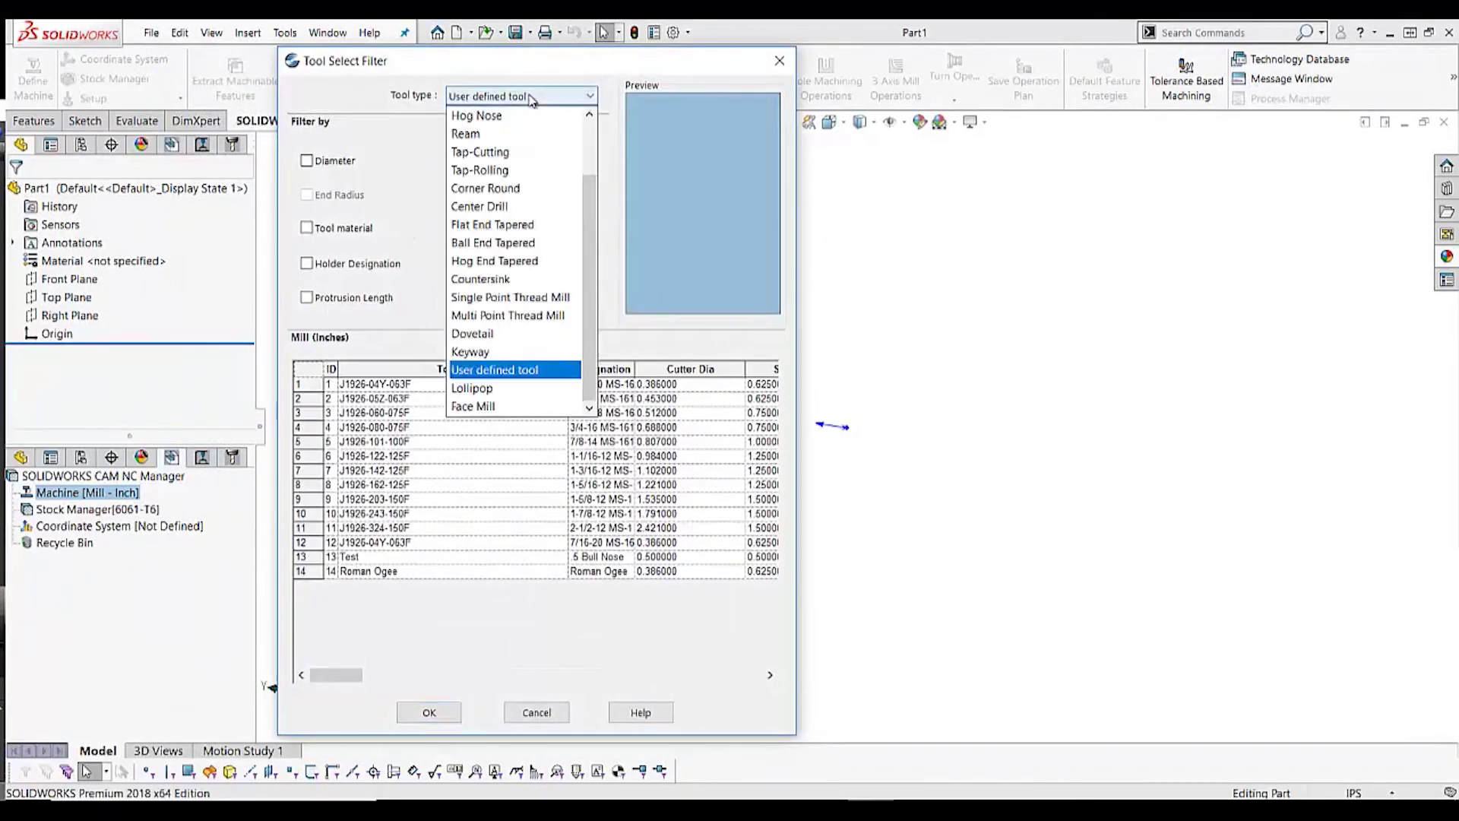
click(523, 371)
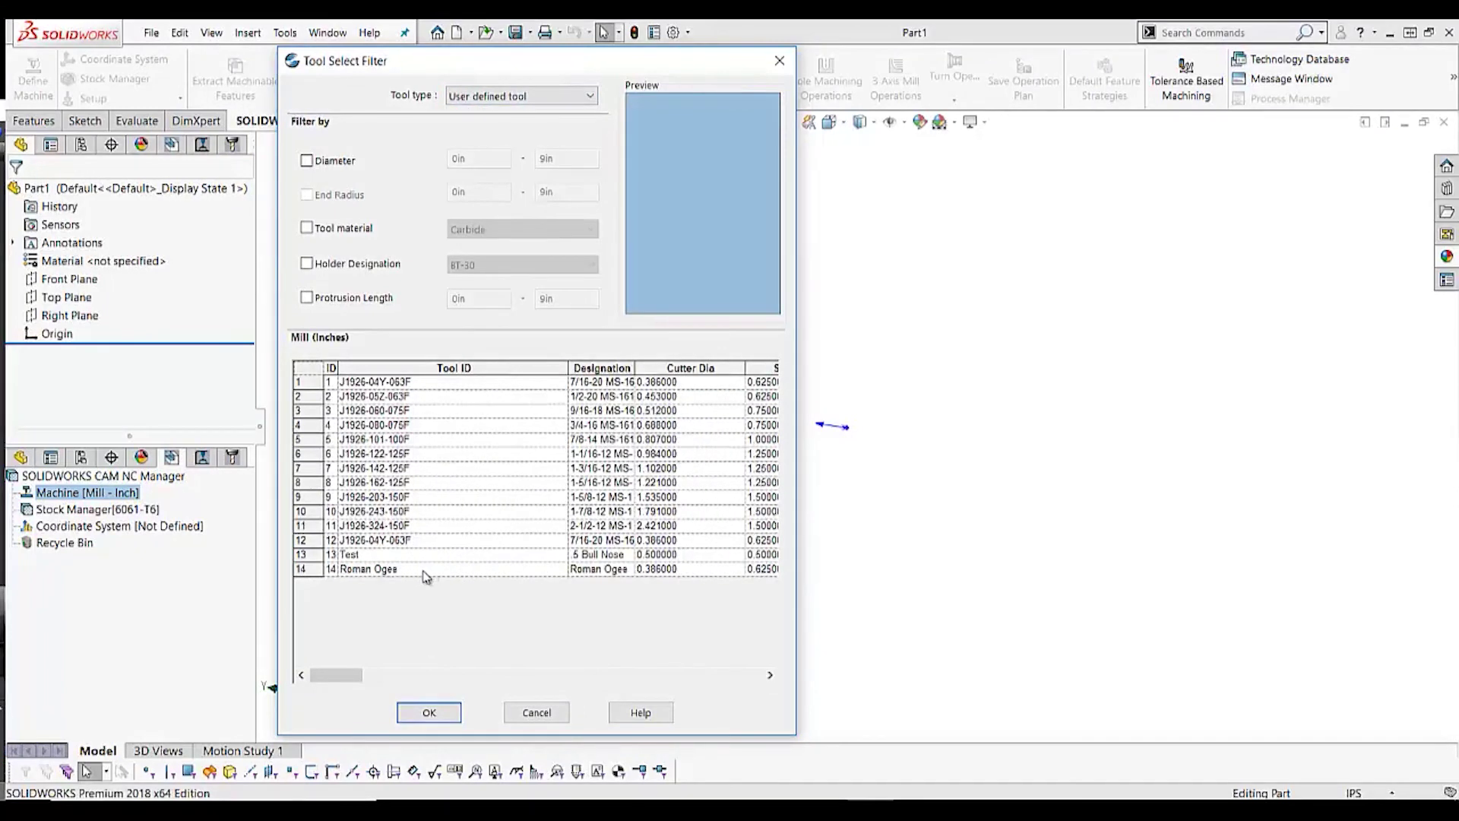
click(430, 570)
ctrl+middle_drag(978, 494, 991, 622)
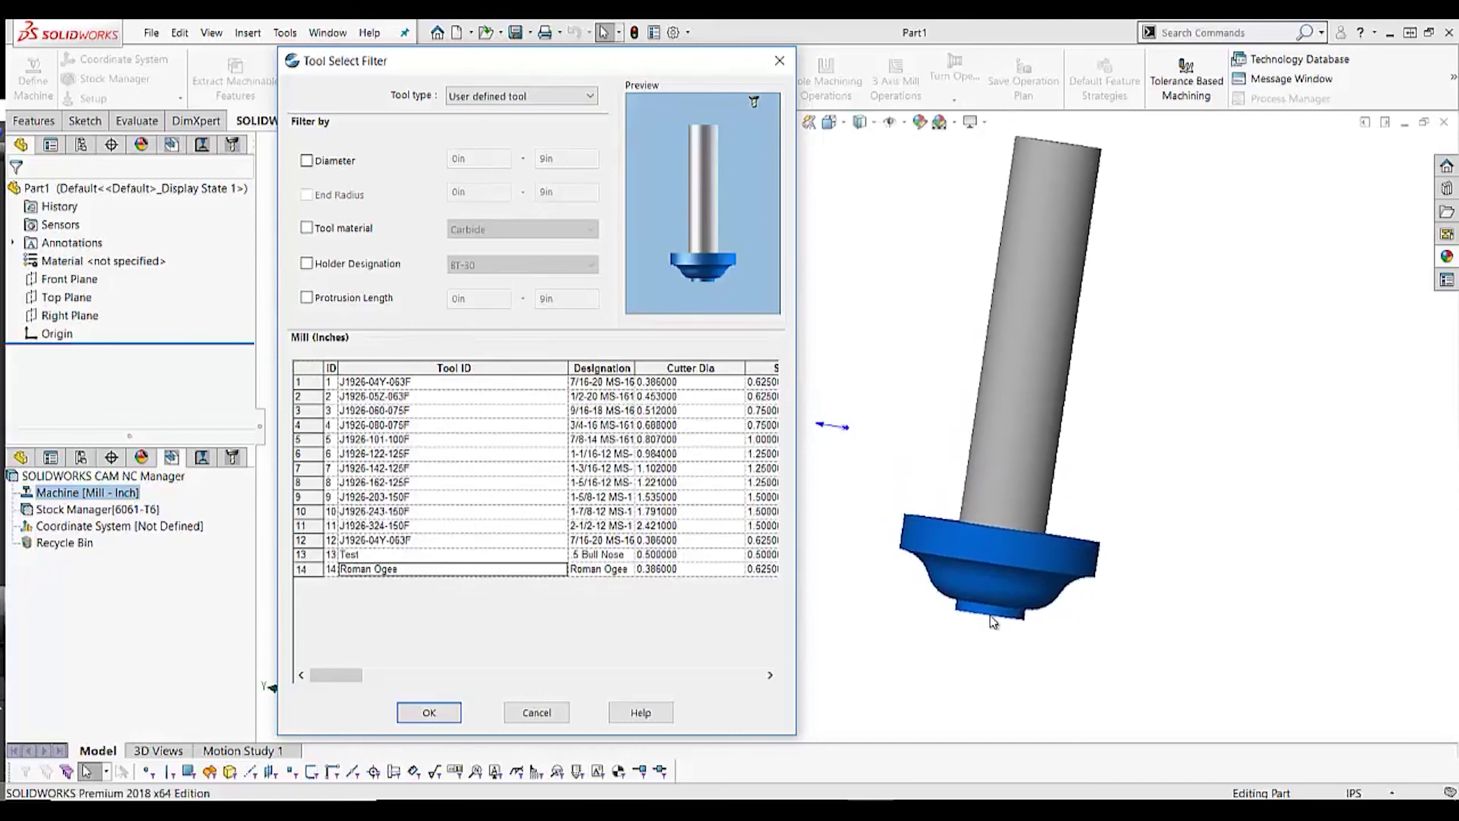